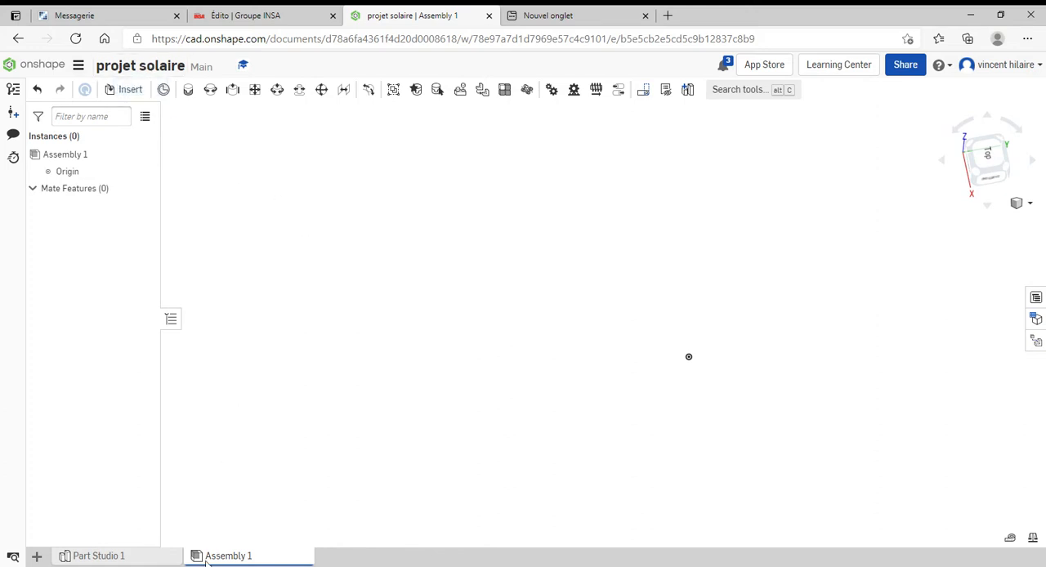
Insert both parts of the Step - 28BYJ-48 part studio from the Step - 28BYJ-48.SLDPRT document into Assembly 1
mouse_move(223, 559)
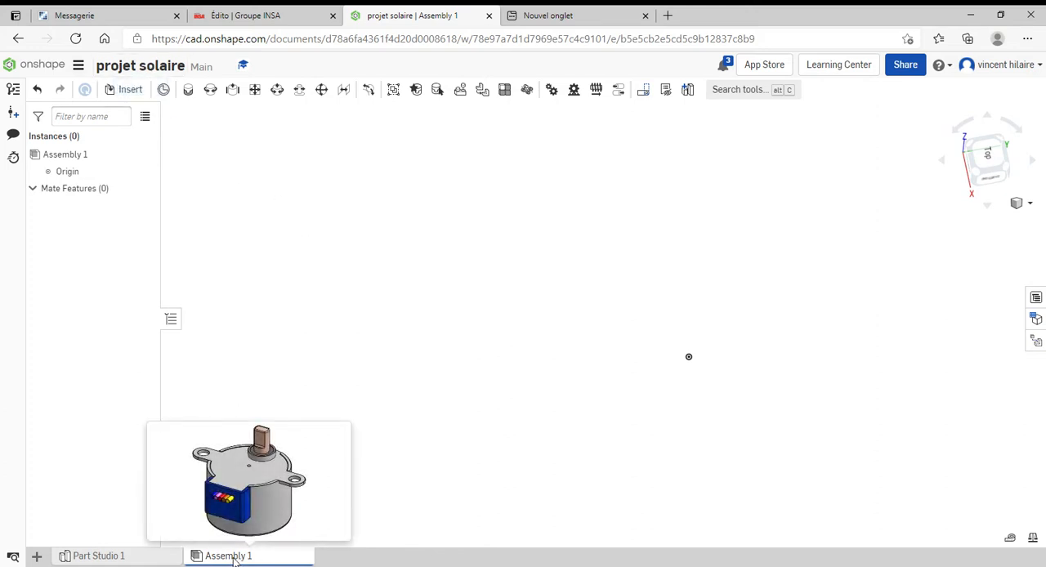
left_click(126, 90)
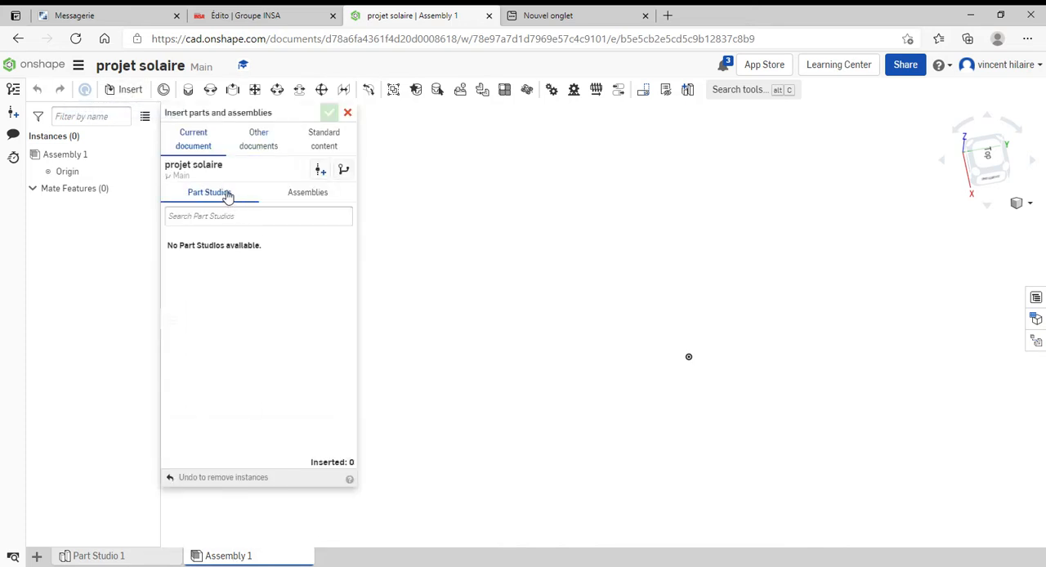
left_click(246, 143)
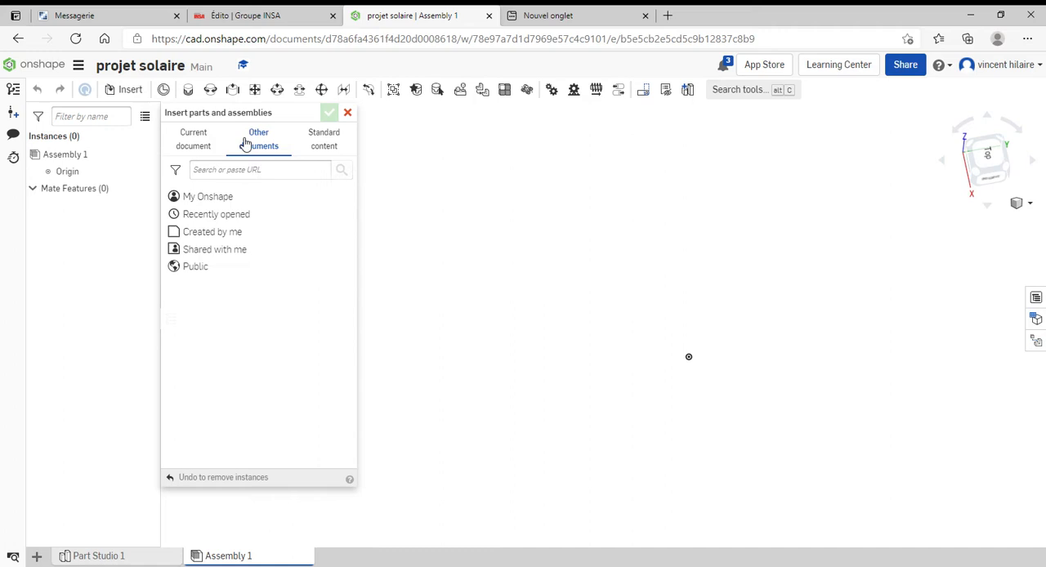
left_click(217, 198)
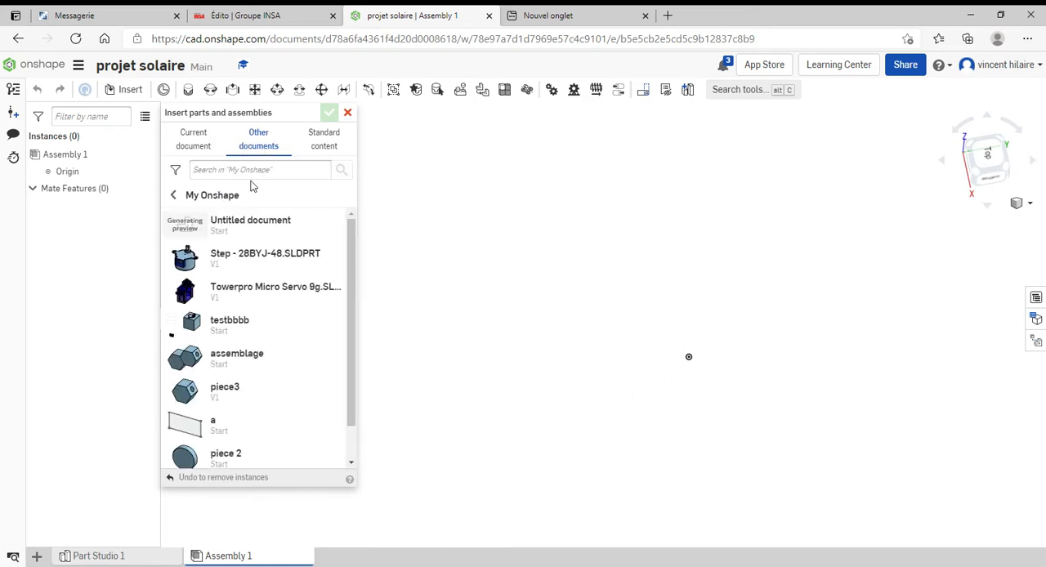
left_click(239, 255)
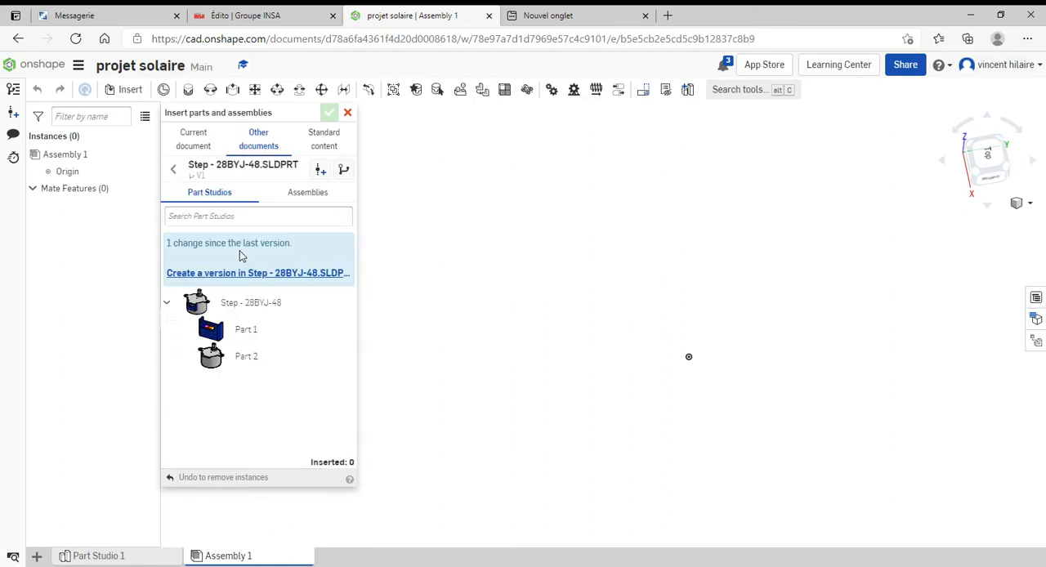
left_click(198, 305)
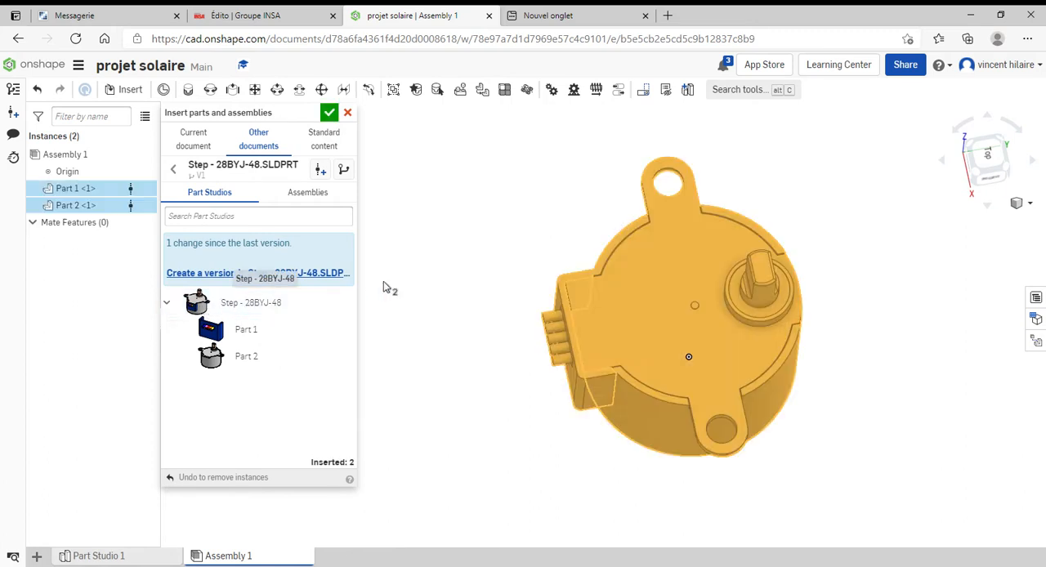
left_click(546, 318)
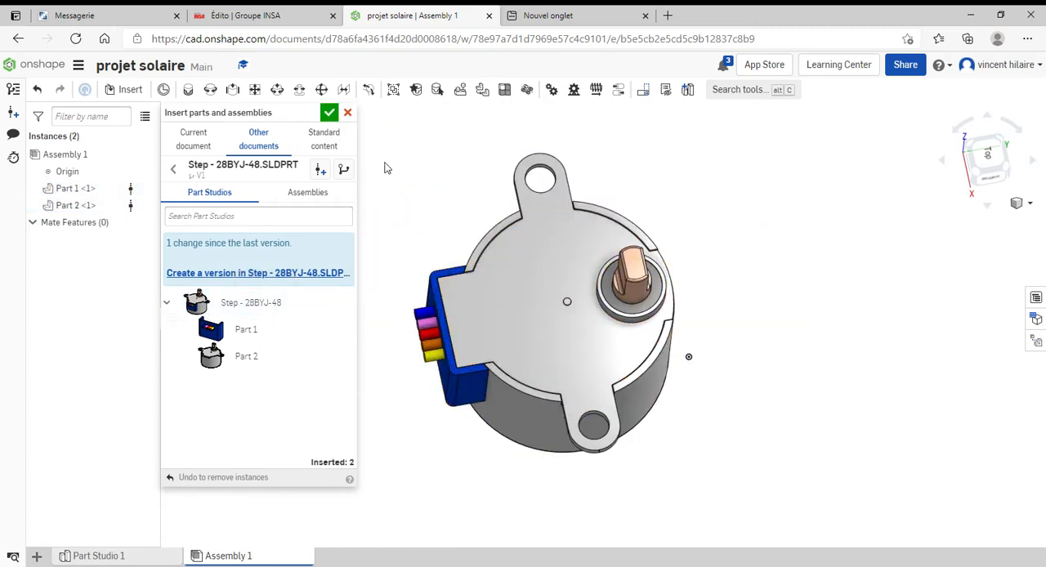
left_click(331, 115)
Move the blue connector housing away from the motor body so the two parts are separated
right_click_drag(807, 345, 615, 326)
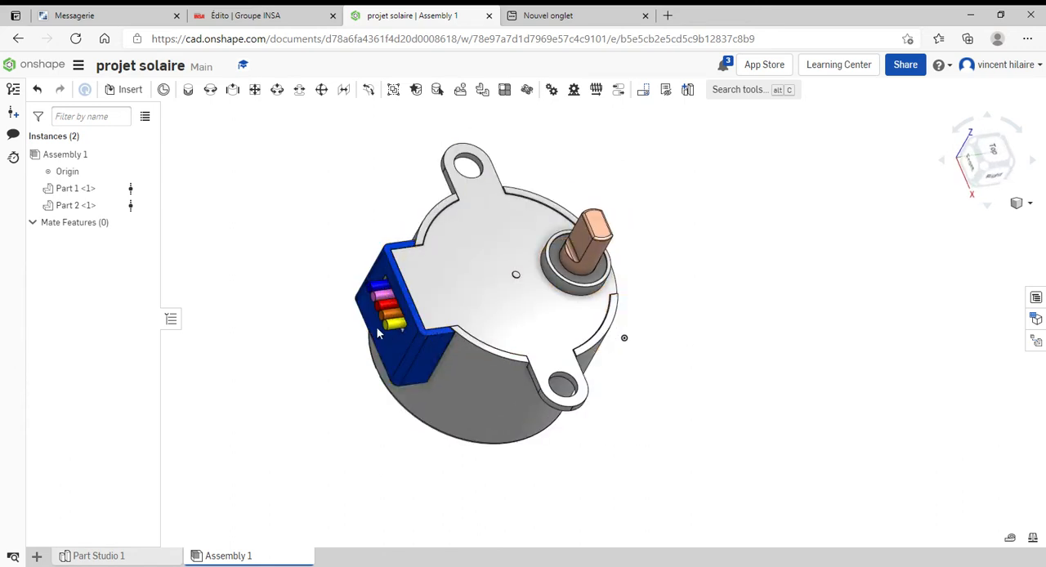
left_click_drag(384, 333, 340, 274)
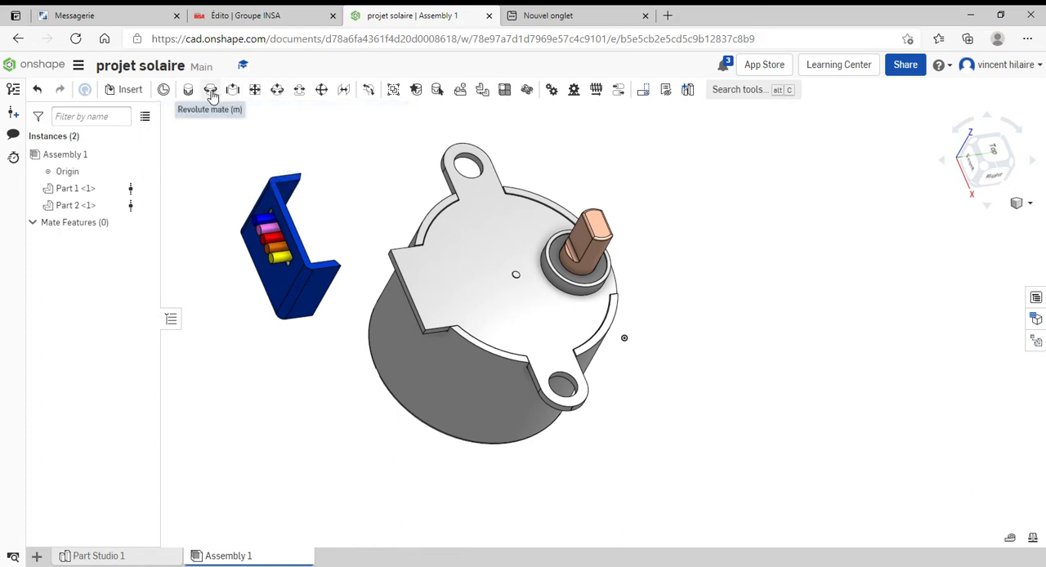
right_click_drag(394, 255, 335, 235)
Add a planar mate between the motor's top plate face and the top rim face of the blue connector
left_click(256, 90)
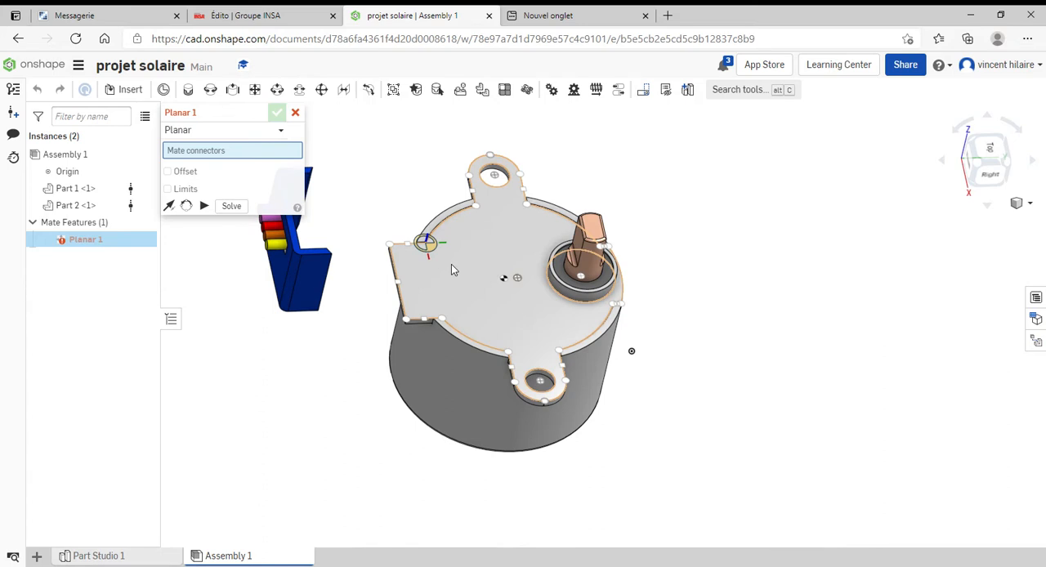
left_click(451, 264)
scroll(327, 251, "down", 3)
scroll(323, 255, "up", 8)
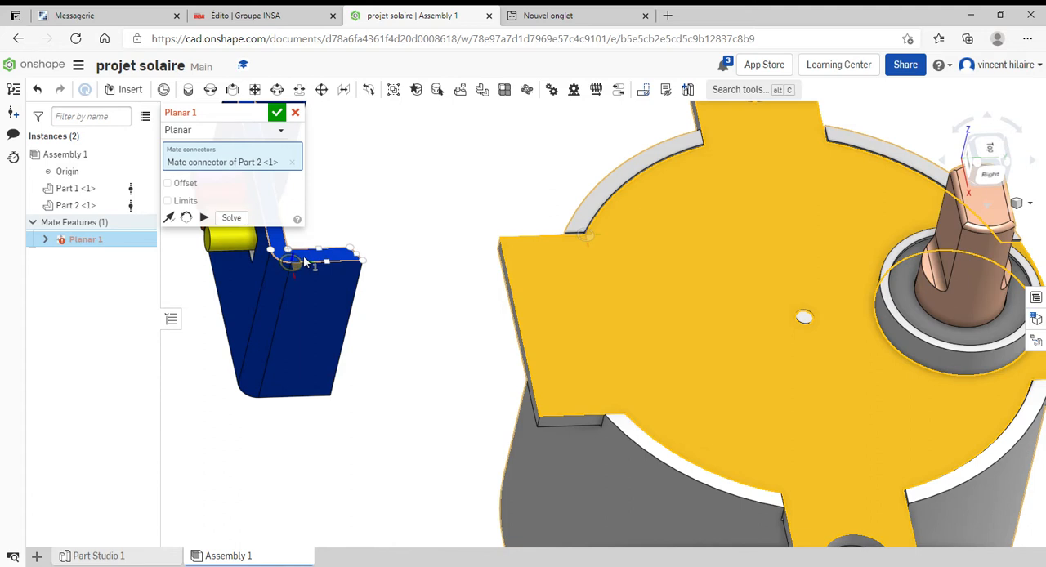
left_click(304, 262)
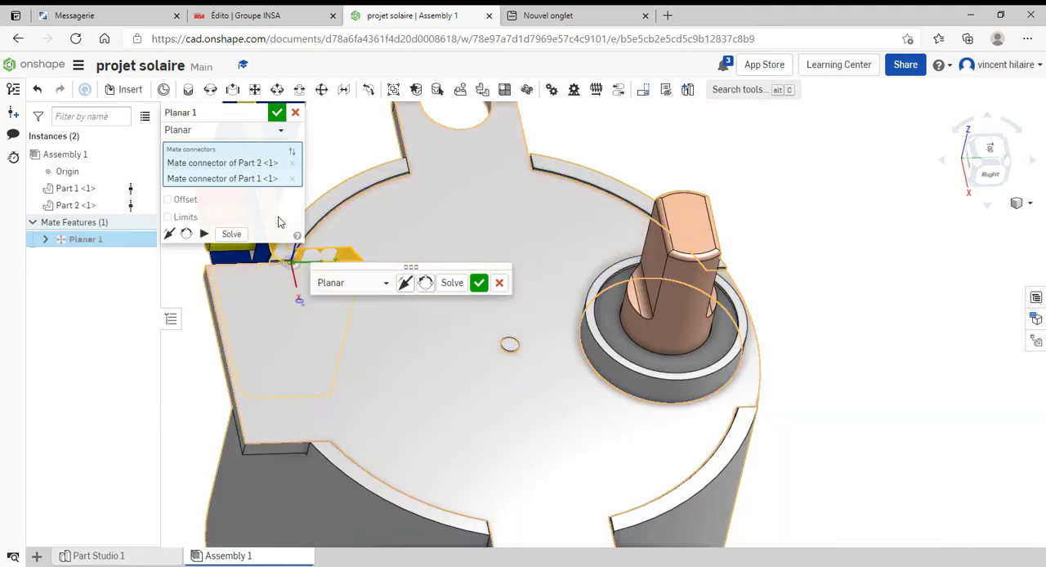
left_click(277, 112)
Position the blue connector beside the motor's rectangular tab with its inner back face exposed
right_click_drag(327, 299, 228, 295)
scroll(349, 324, "down", 5)
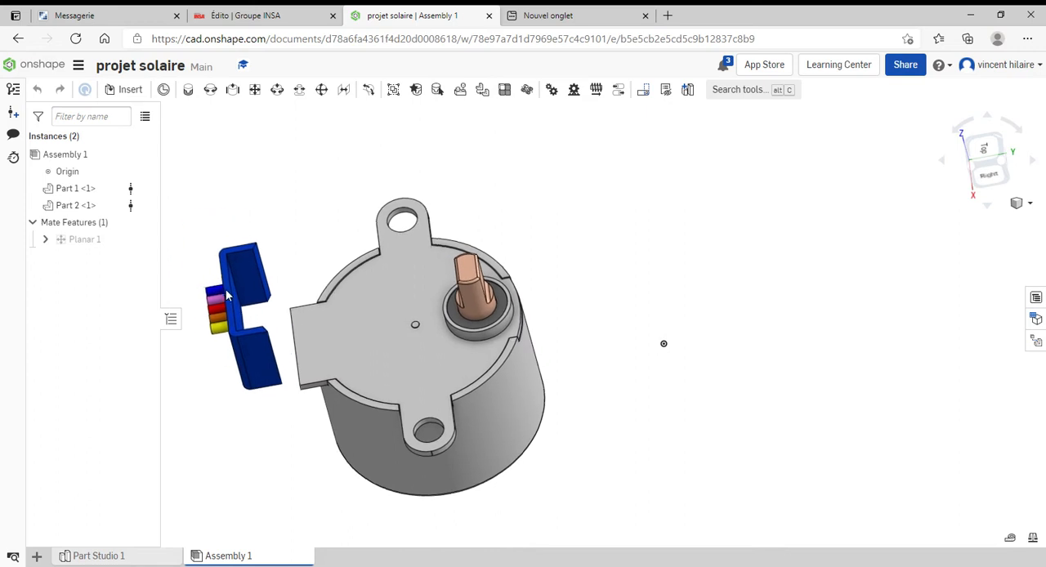
left_click_drag(228, 296, 232, 324)
right_click_drag(296, 332, 280, 310)
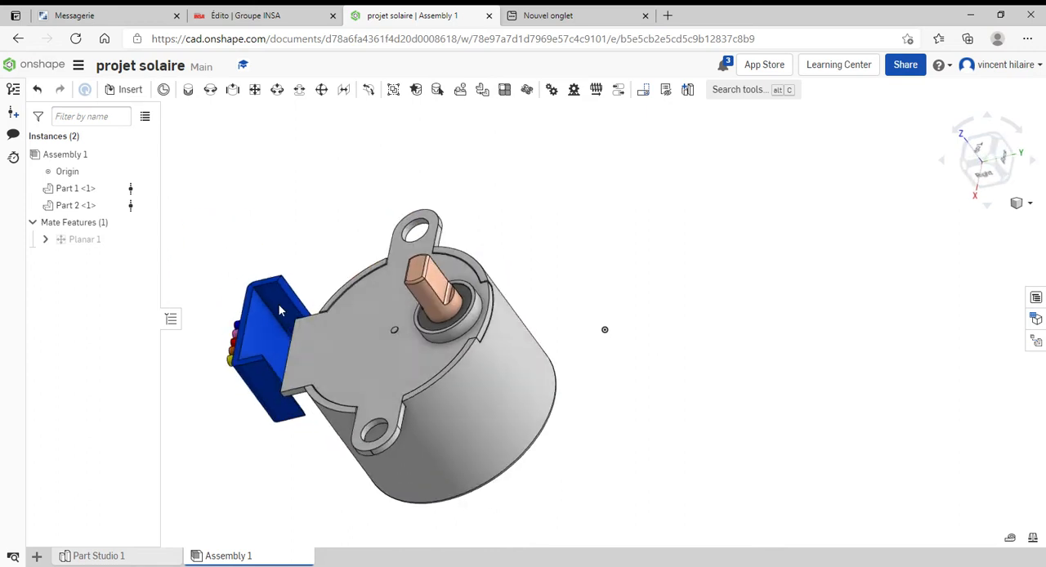
Add a planar mate between the connector's inner back face and the outer edge face of the motor's rectangular tab
left_click(255, 89)
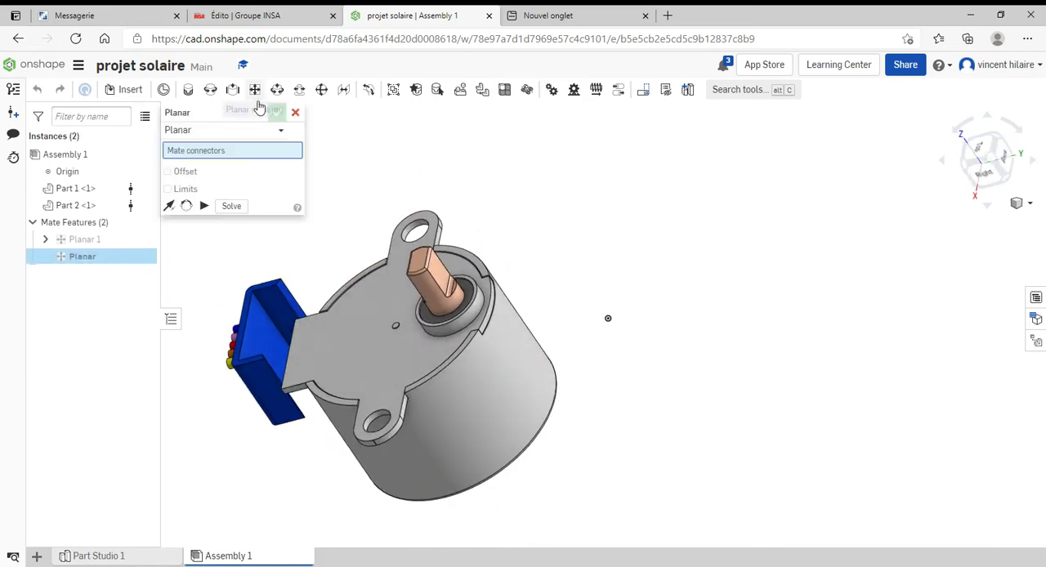
left_click(259, 333)
right_click_drag(317, 350, 414, 344)
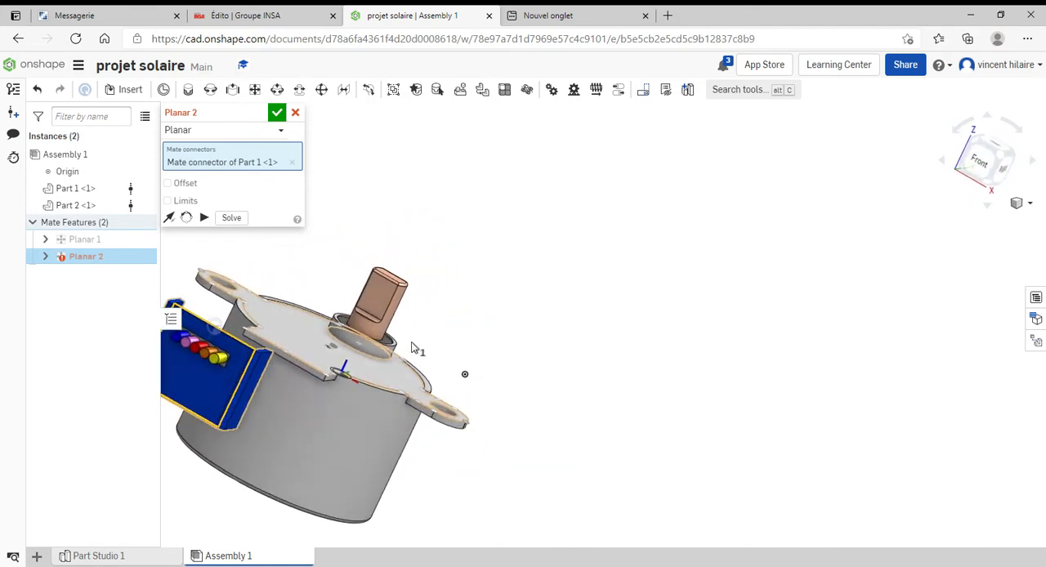
scroll(311, 368, "down", 4)
scroll(309, 372, "up", 10)
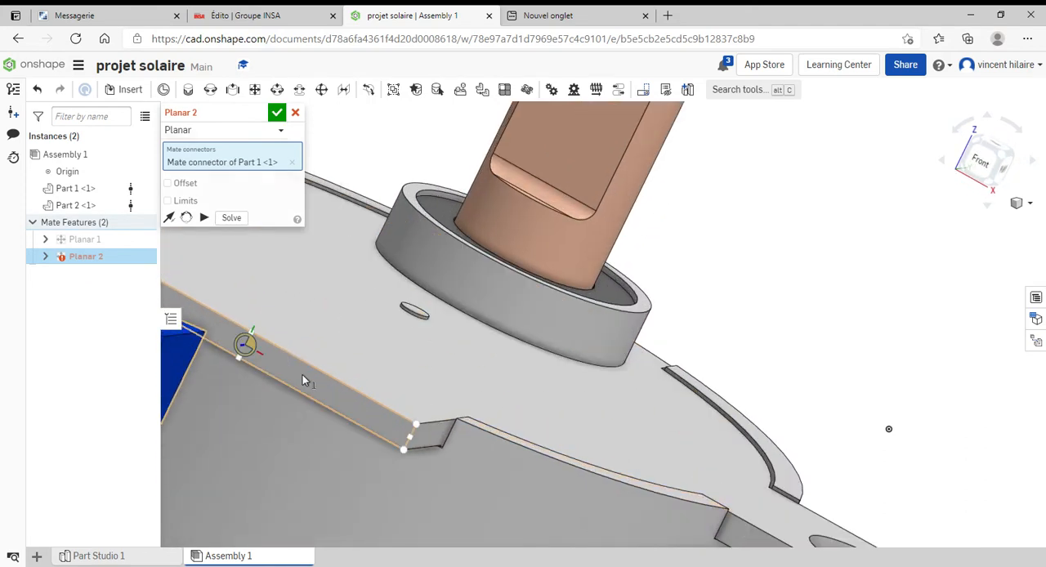
left_click(302, 376)
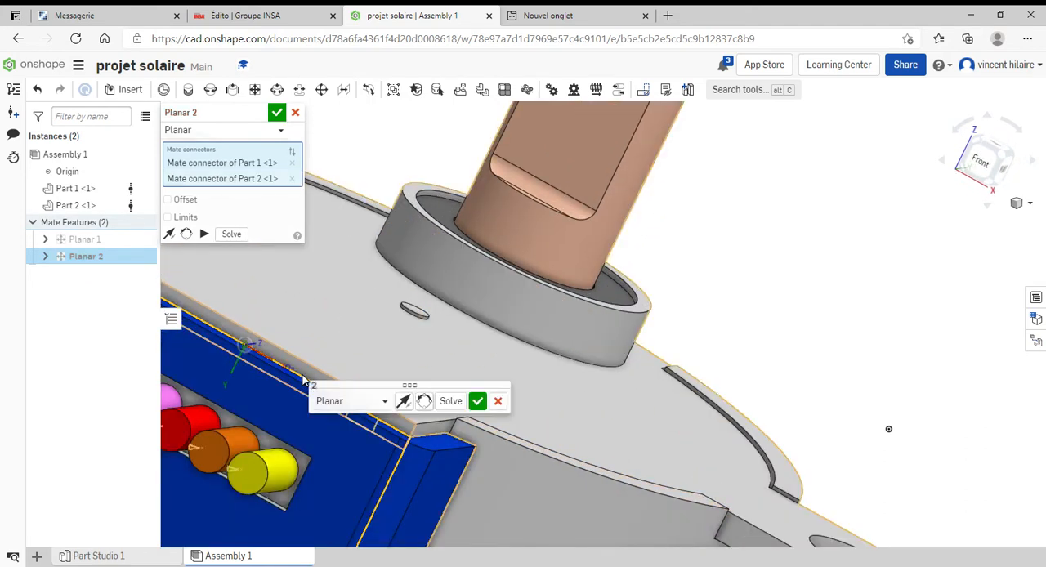
left_click(478, 401)
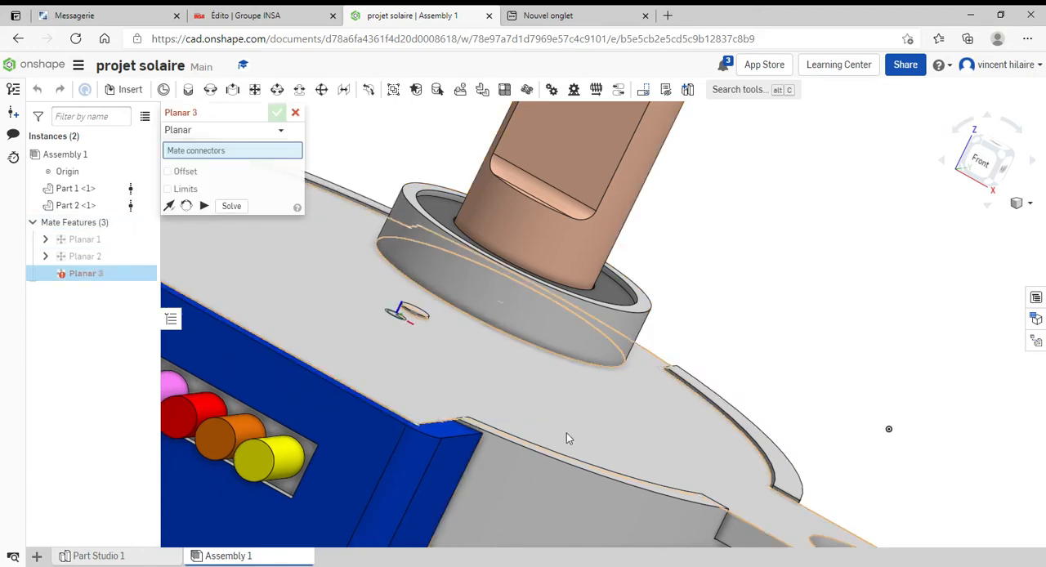
Slide the blue connector along the motor's tab to test its remaining movement, and cancel the extra planar mate
scroll(562, 432, "up", 3)
scroll(562, 432, "down", 8)
right_click_drag(565, 420, 489, 453)
scroll(489, 453, "up", 1)
scroll(489, 453, "down", 6)
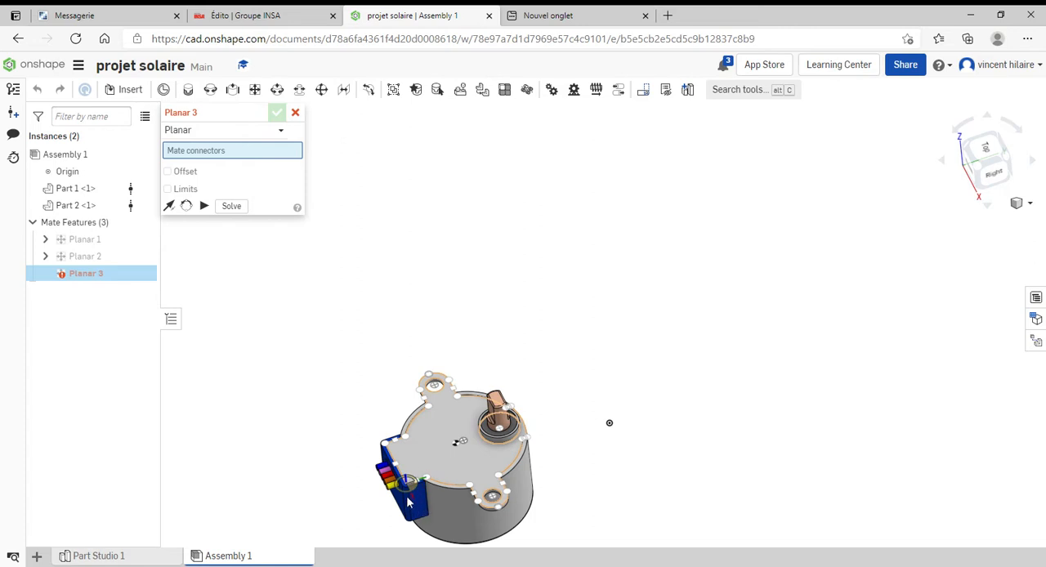
left_click_drag(407, 497, 344, 434)
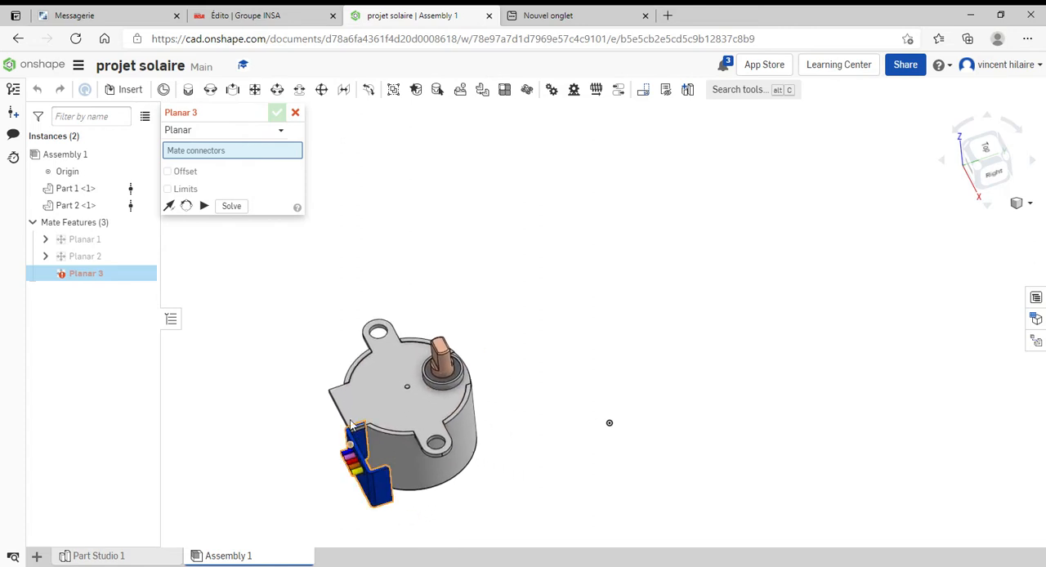
right_click_drag(371, 364, 327, 409)
left_click(295, 112)
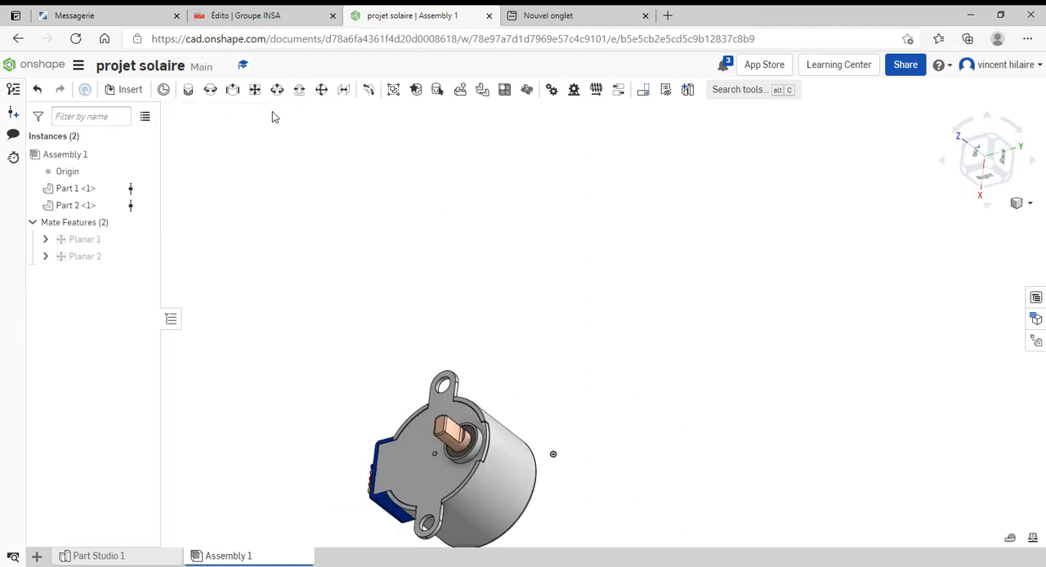
Offset the blue connector along the tab to expose its inner side face, and fit the assembly in the view
left_click(260, 93)
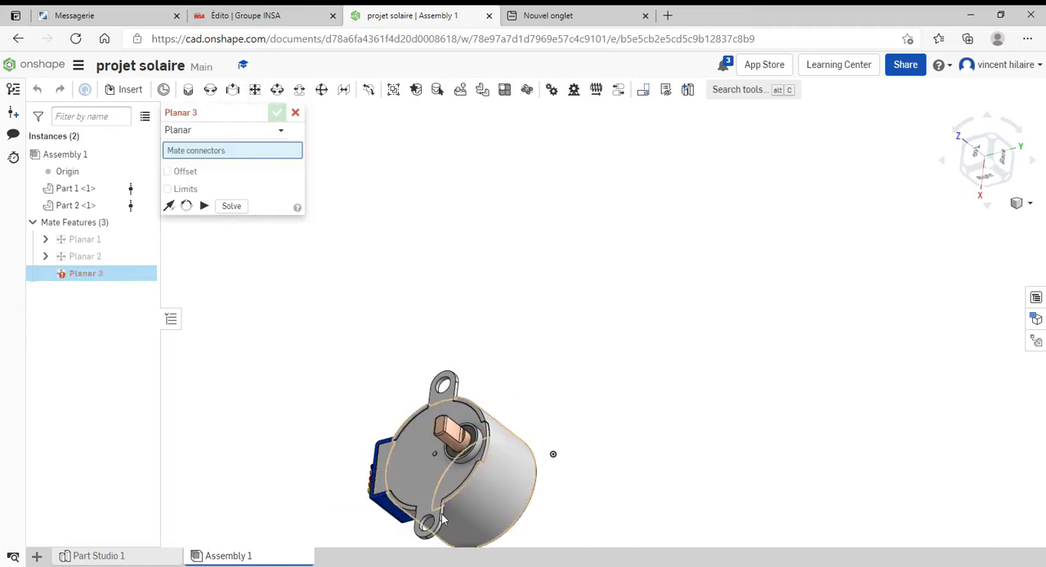
left_click(295, 112)
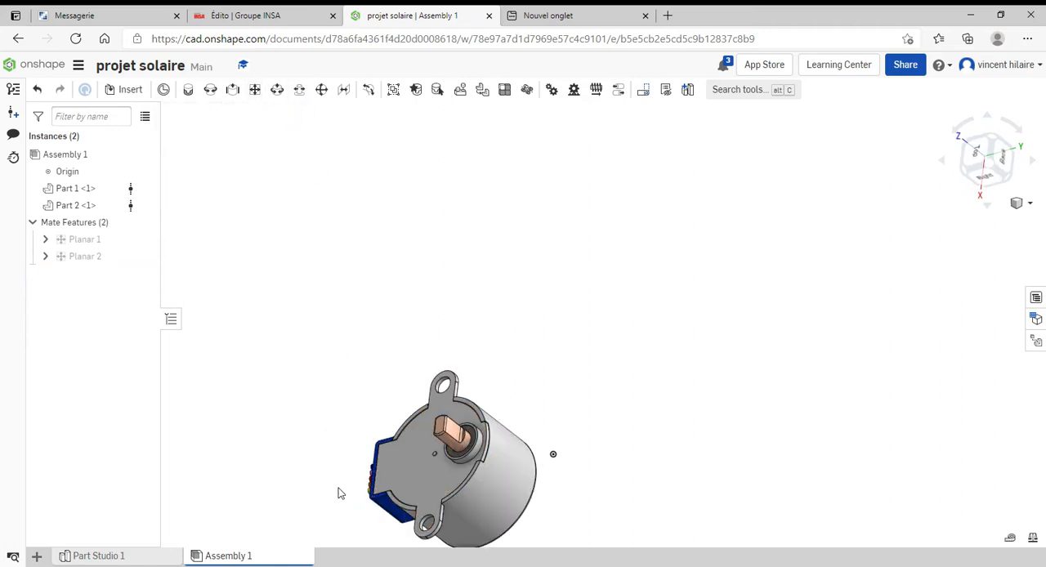
left_click_drag(381, 504, 207, 548)
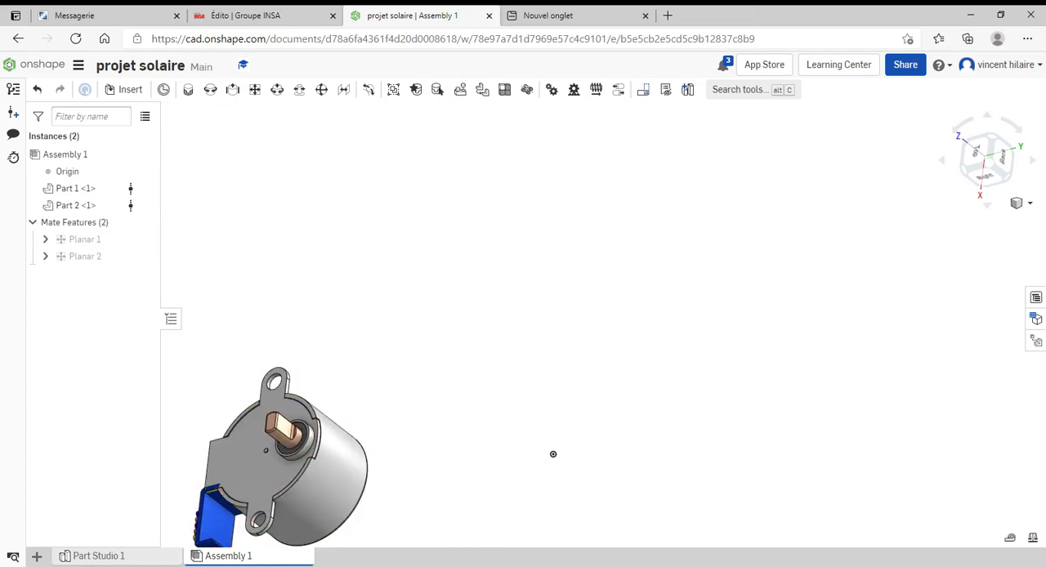
left_click(1030, 204)
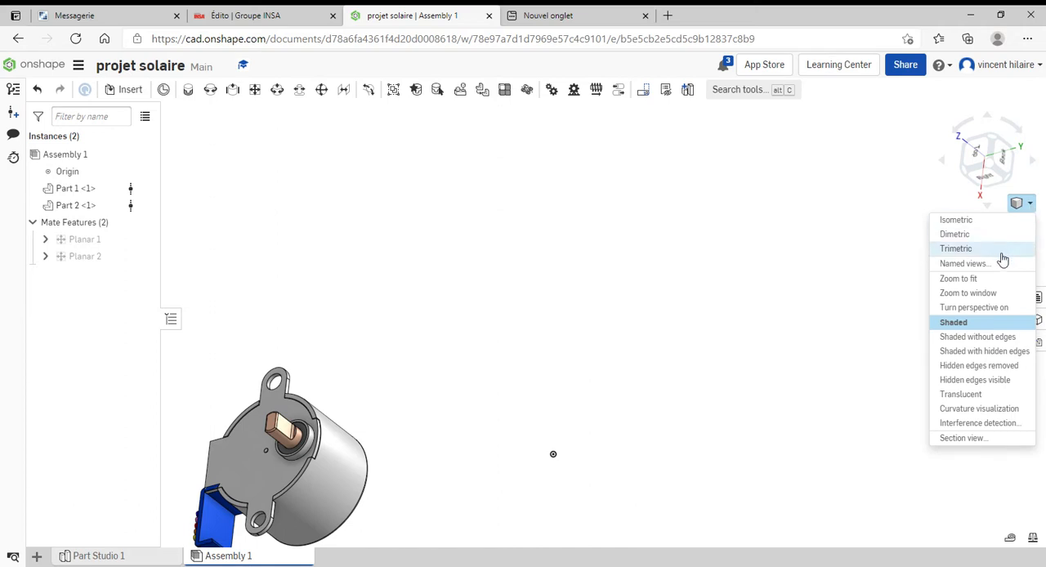
left_click(982, 280)
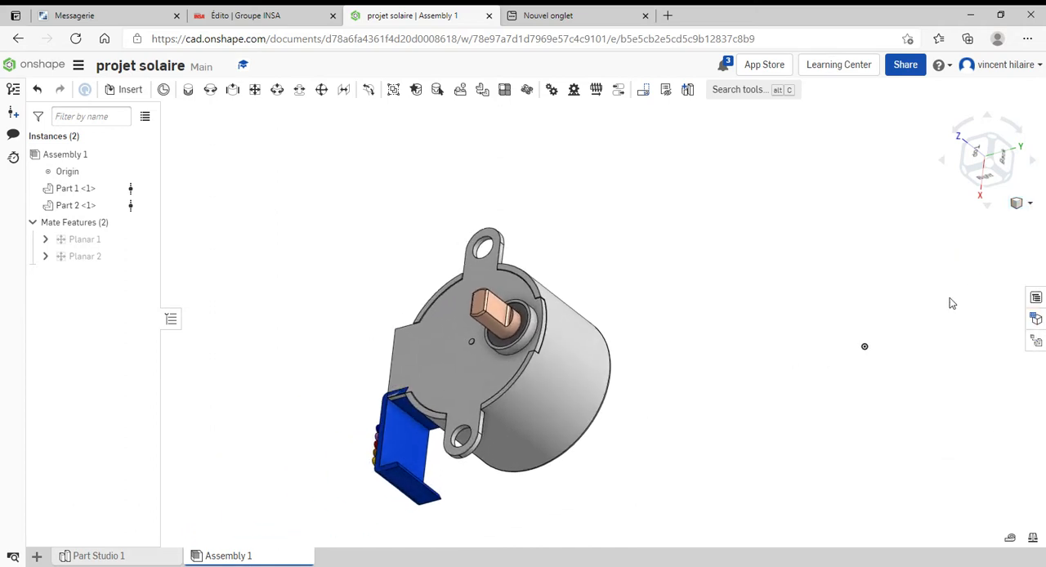
right_click_drag(470, 402, 493, 460)
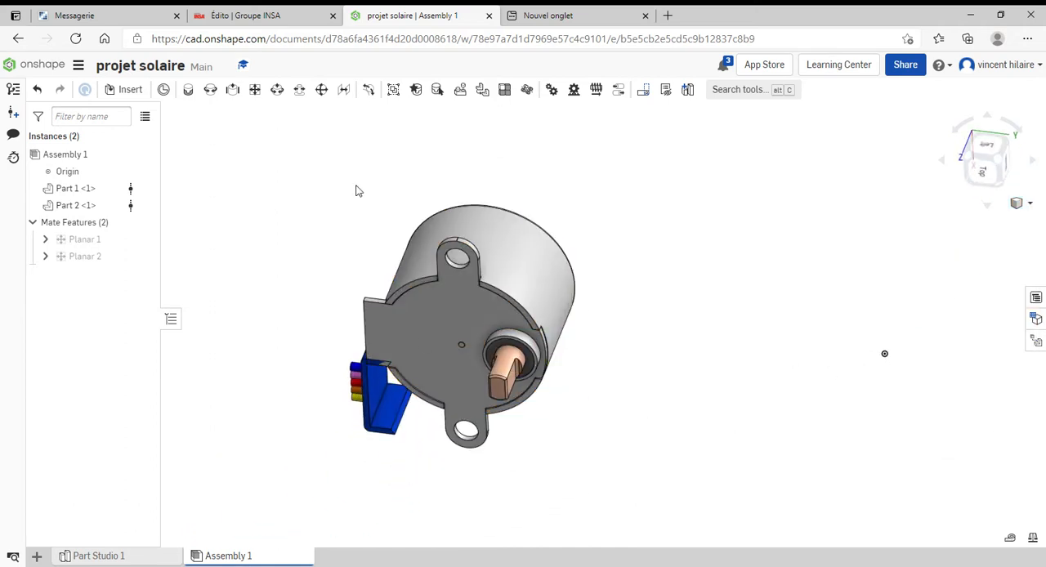
left_click(264, 94)
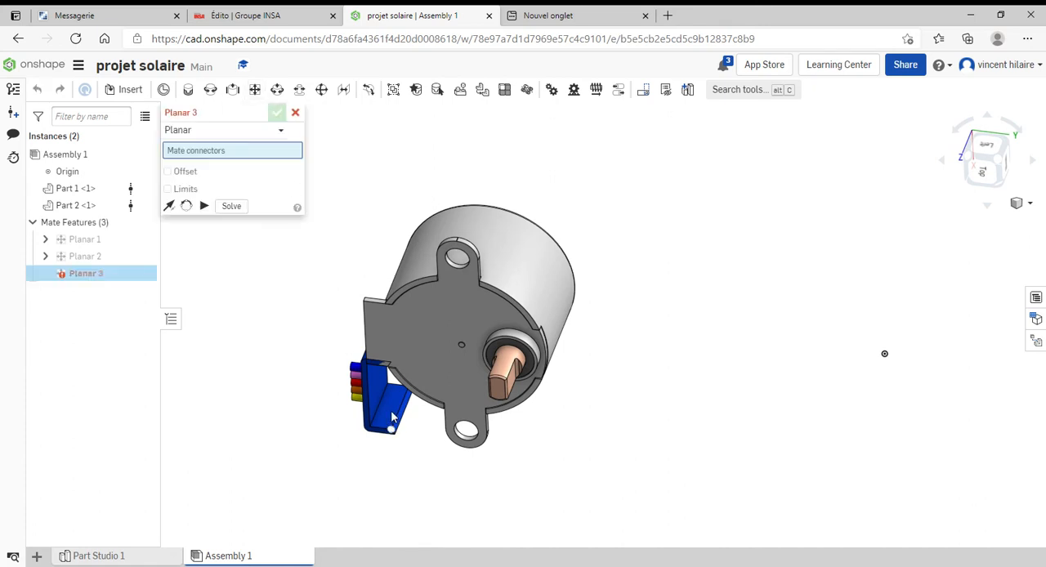
left_click(392, 419)
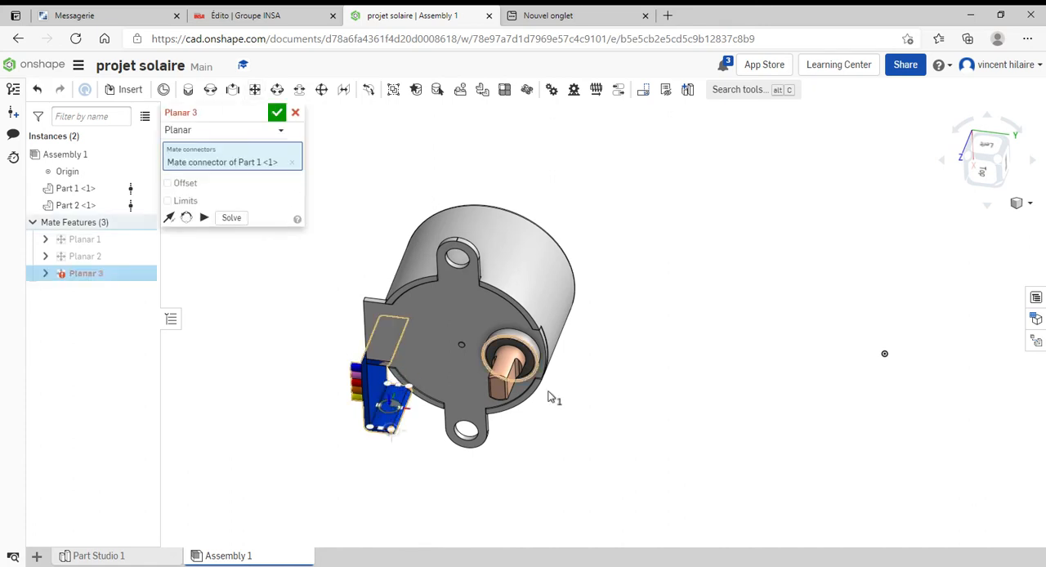
left_click(295, 112)
left_click(264, 94)
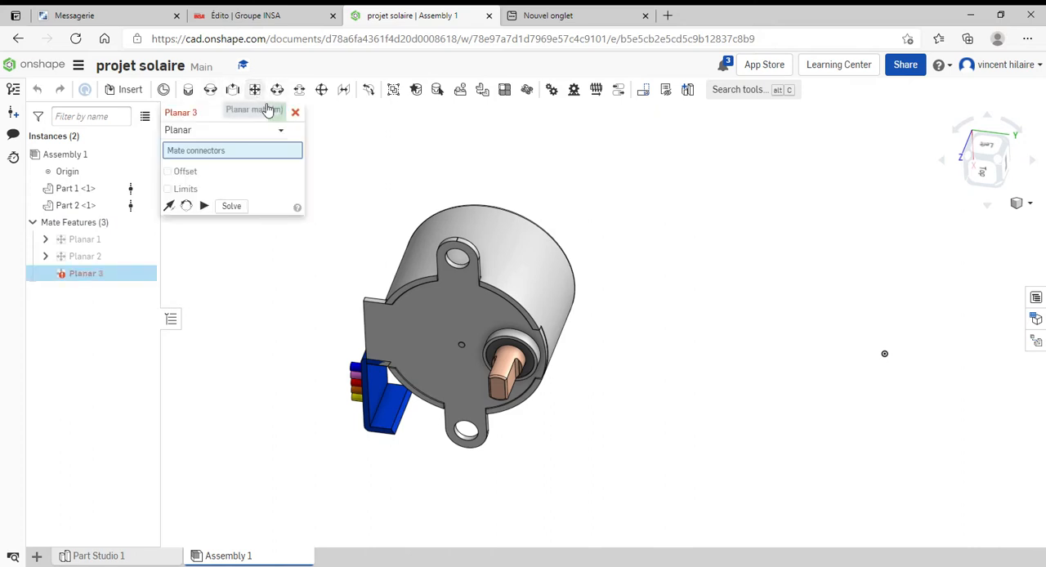
scroll(382, 422, "up", 4)
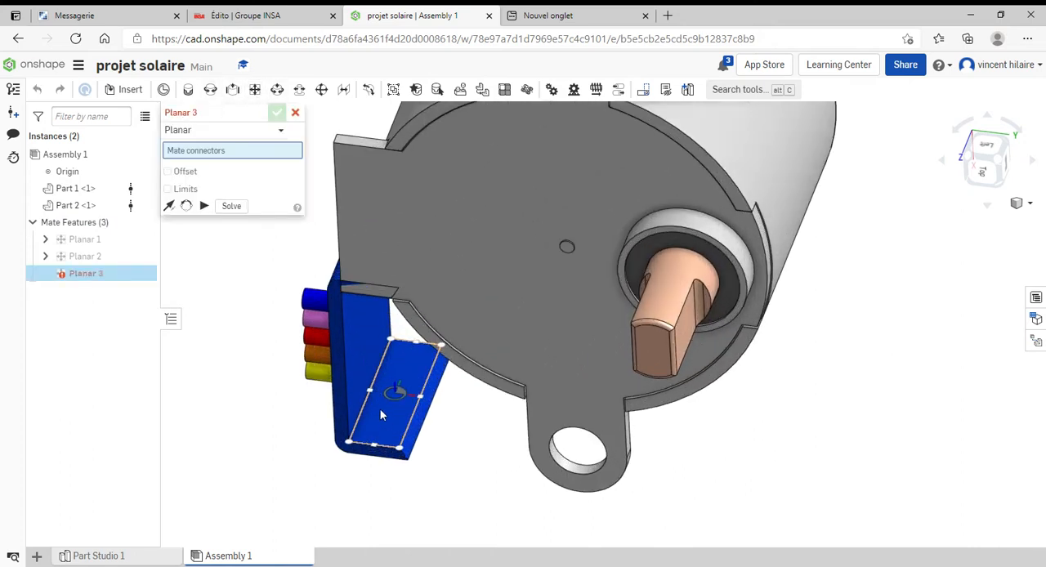
left_click(374, 420)
right_click_drag(393, 392, 385, 323)
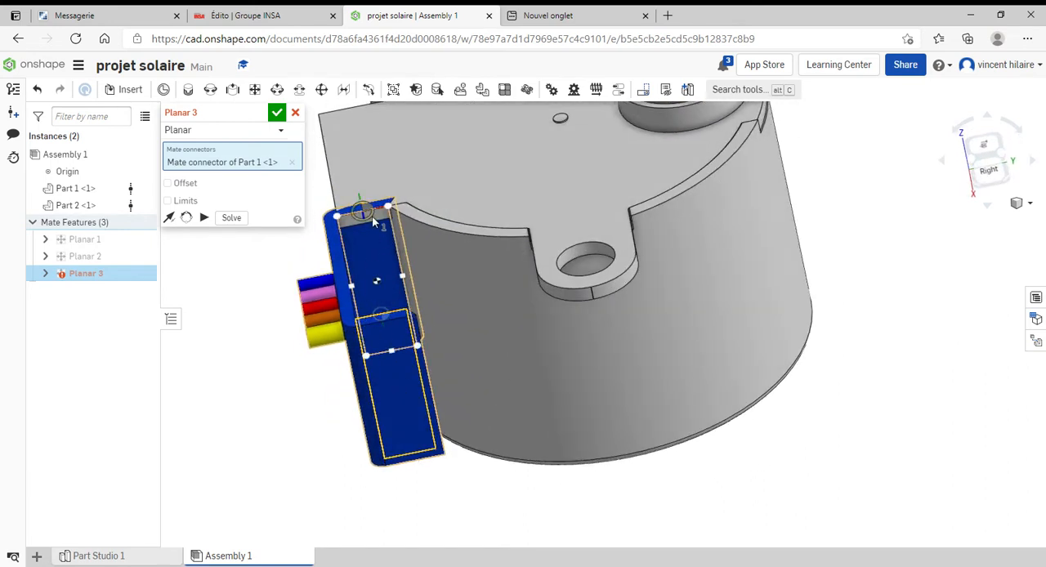
right_click_drag(389, 235, 500, 316)
key("Escape")
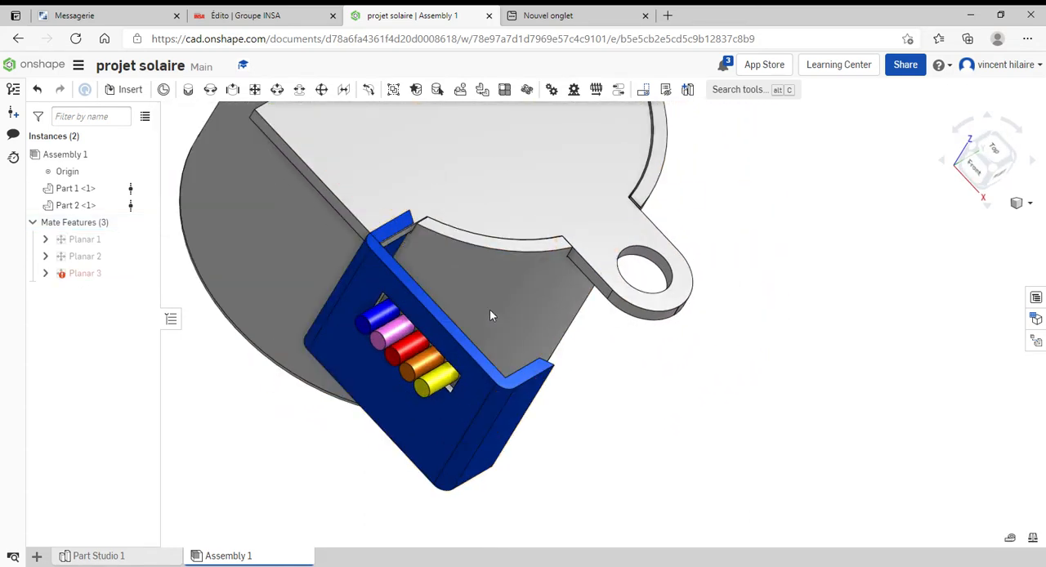
Slide the blue connector along the motor's tab and add a planar mate between the tab's side face and the connector's inner side face
left_click_drag(443, 392, 354, 317)
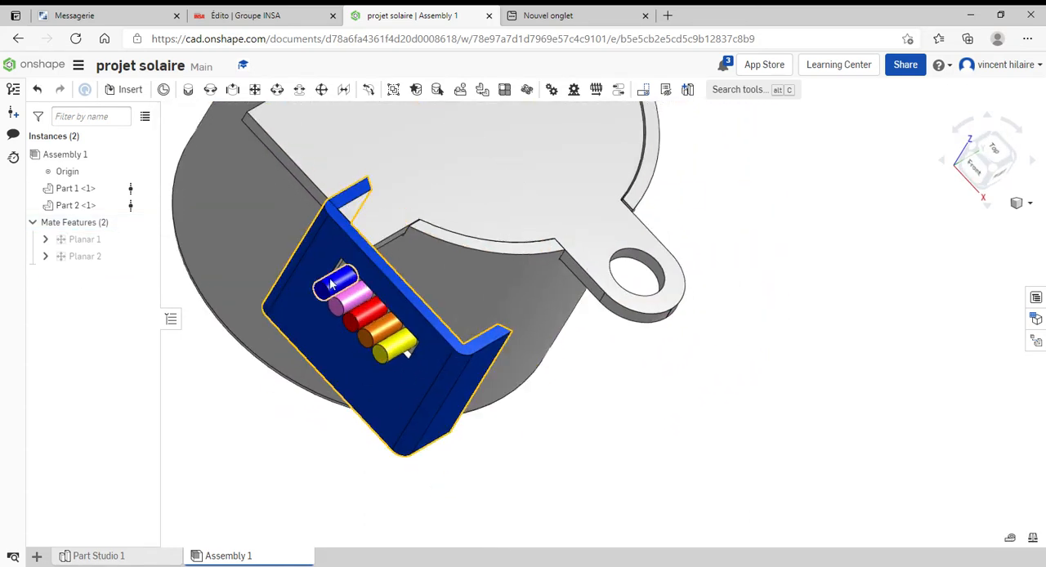
scroll(492, 309, "down", 4)
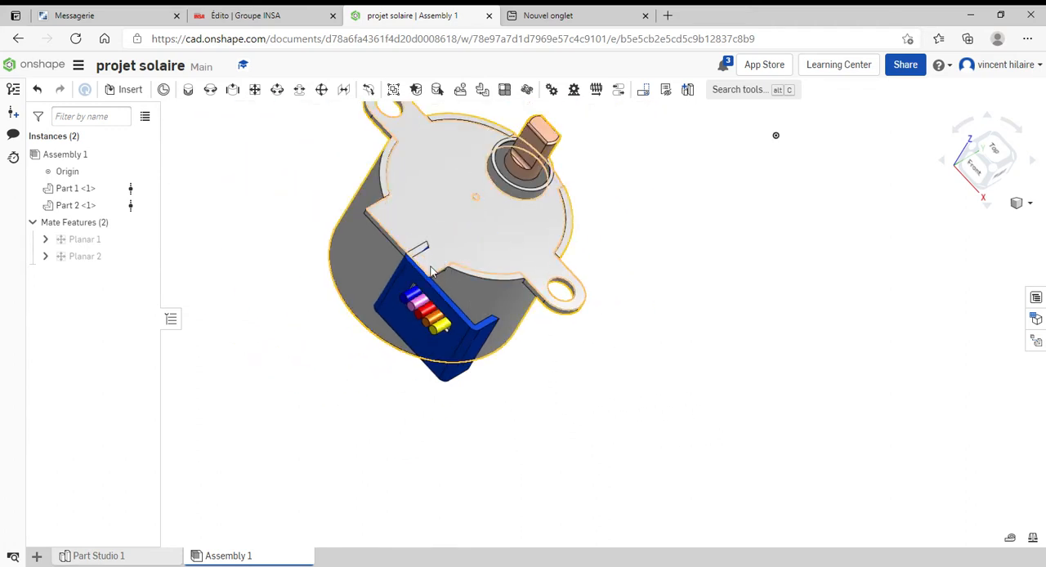
scroll(625, 377, "up", 5)
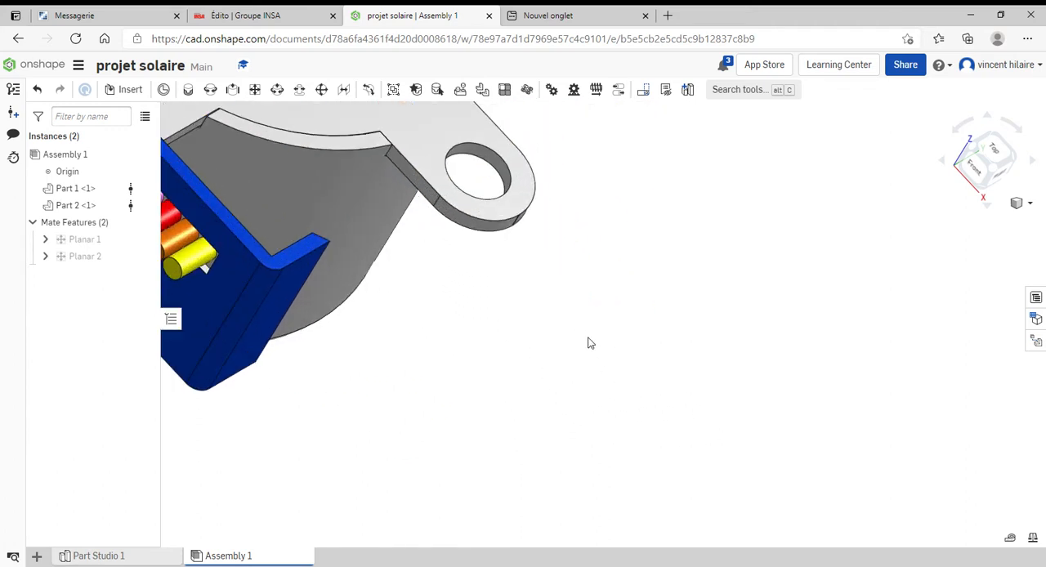
left_click(254, 90)
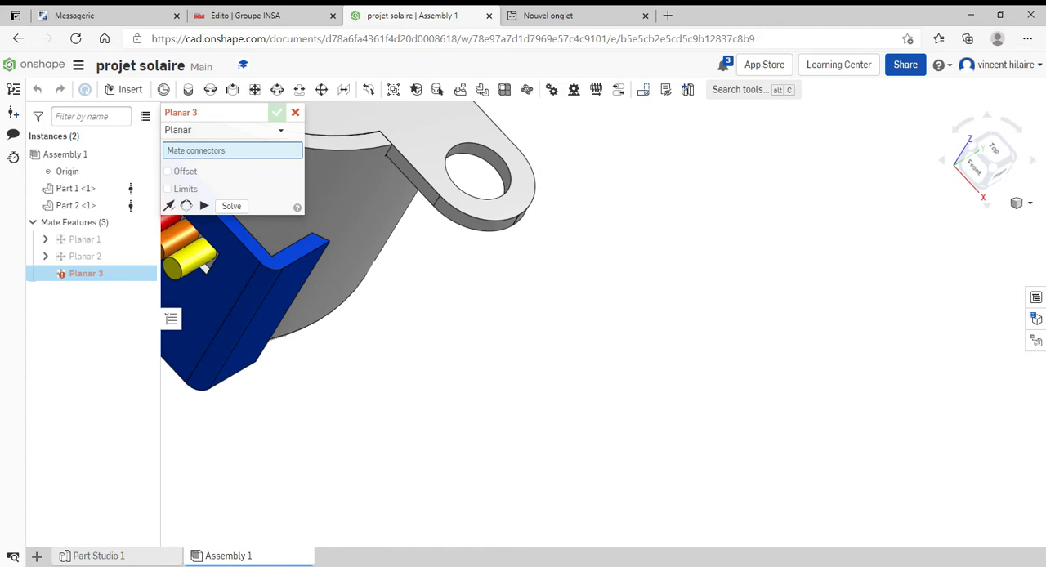
left_click(1019, 204)
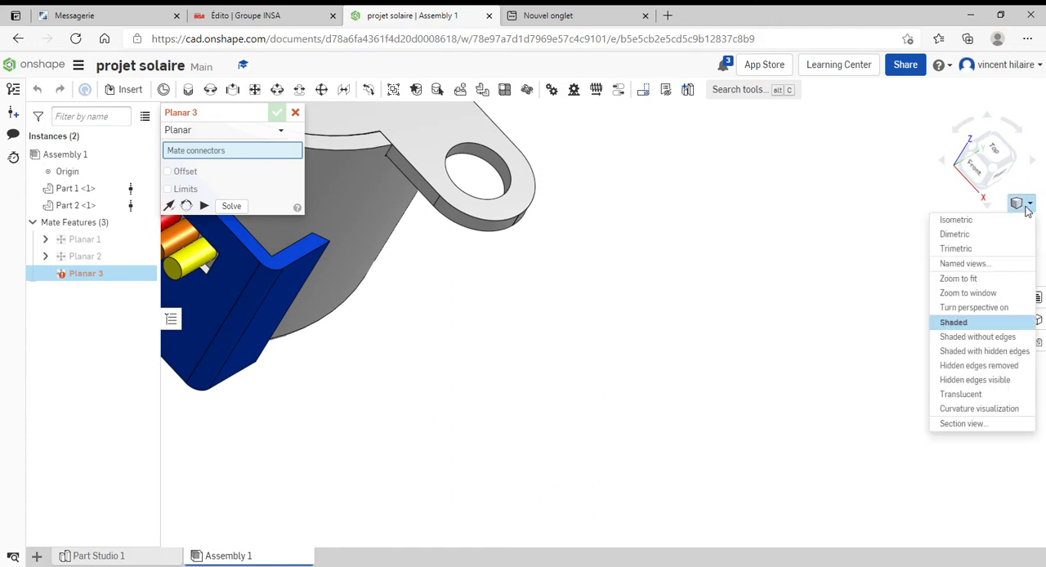
left_click(997, 280)
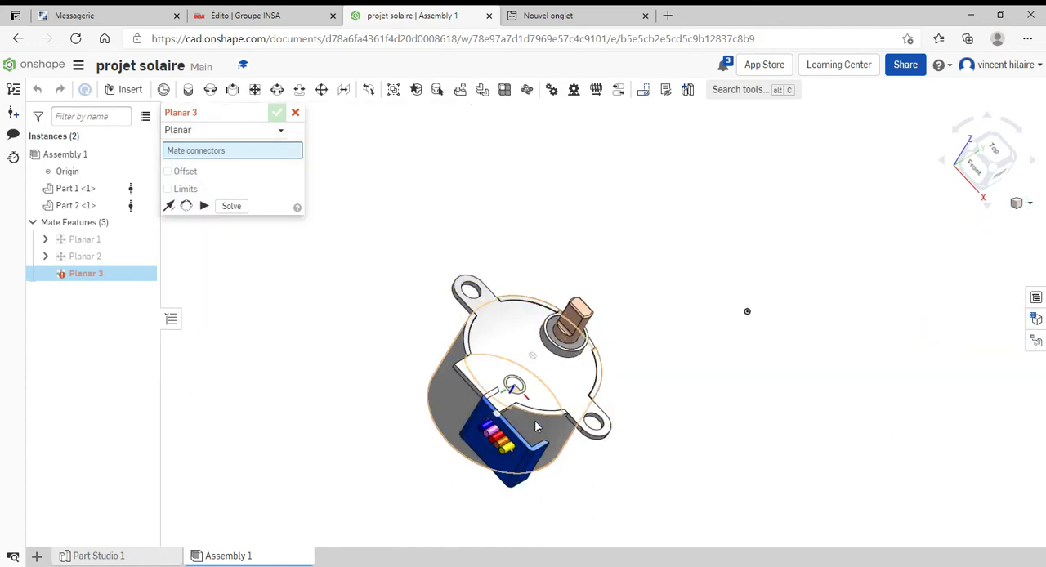
scroll(503, 384, "up", 6)
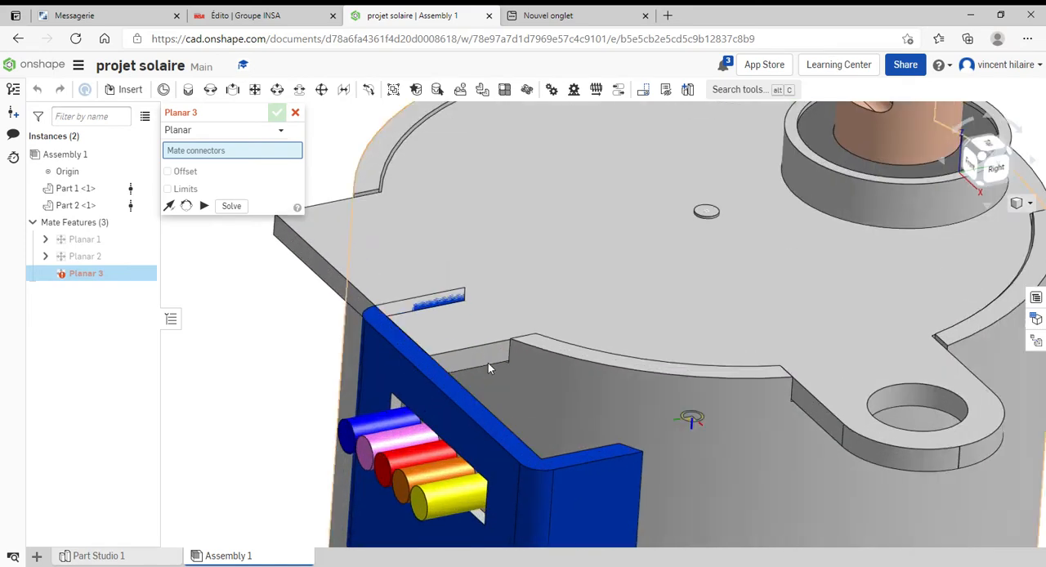
left_click(474, 366)
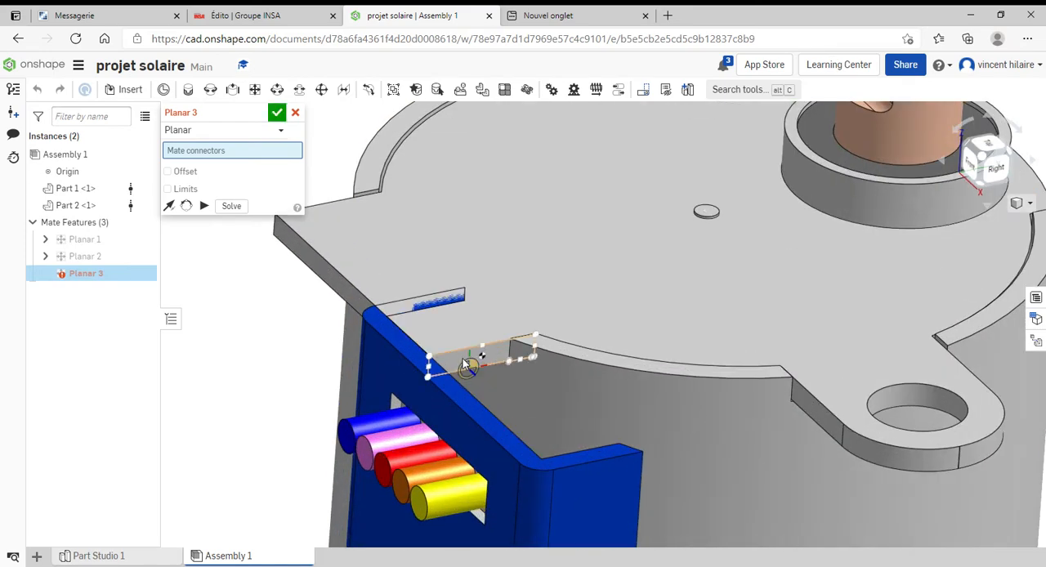
right_click_drag(527, 382, 649, 488)
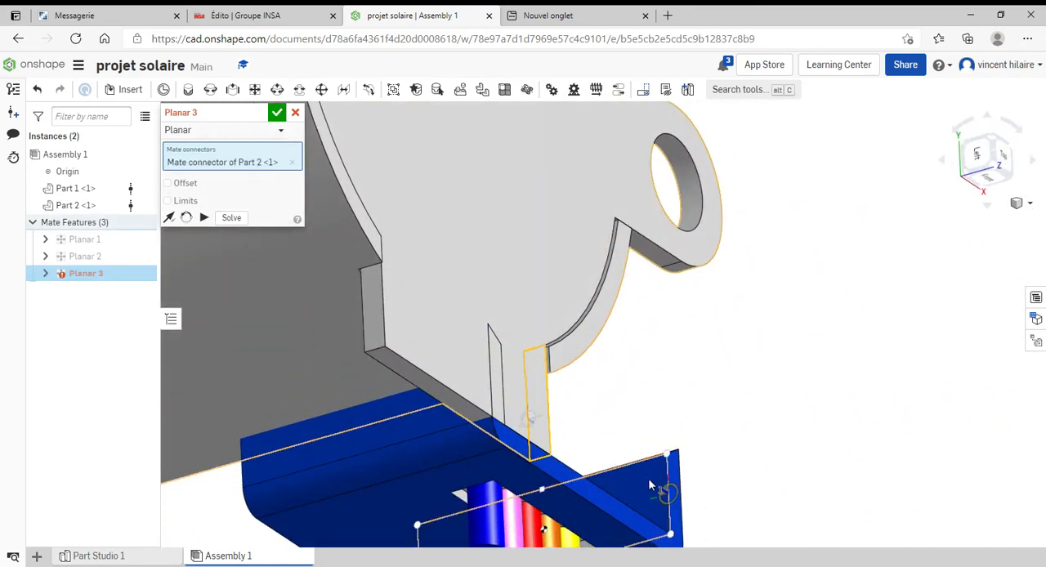
left_click(649, 488)
left_click(824, 463)
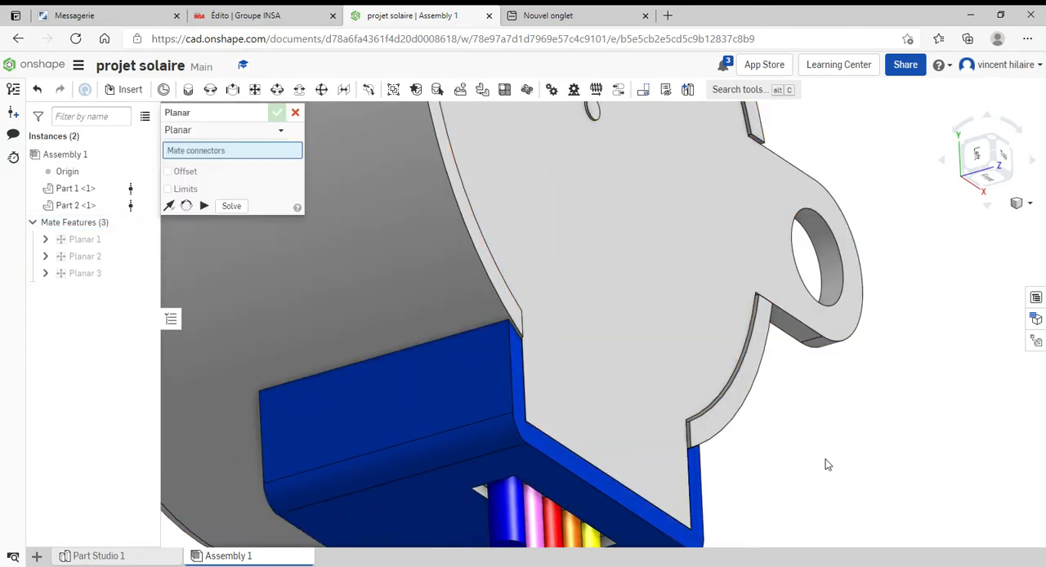
left_click(295, 113)
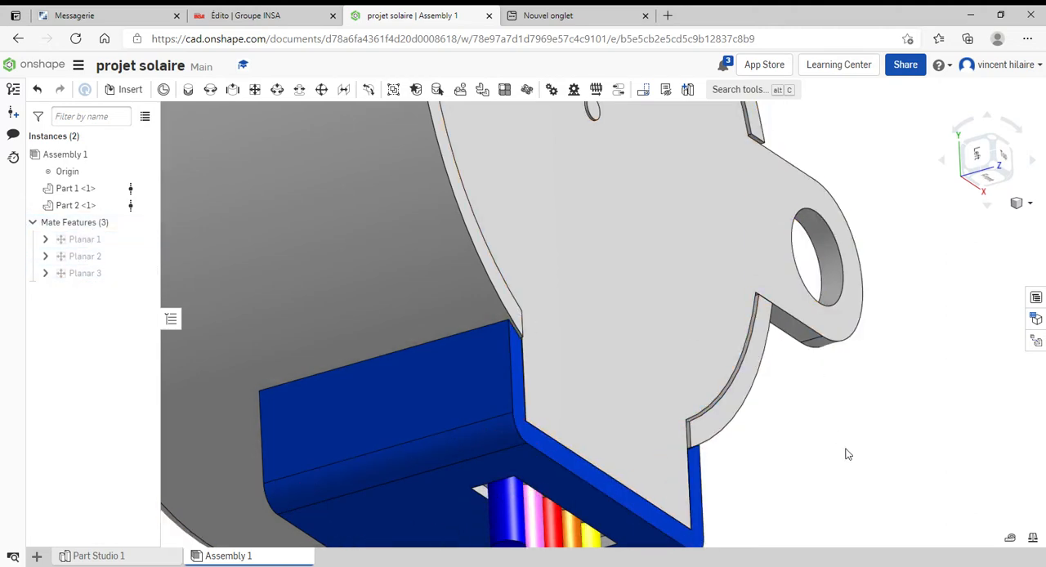
Examine how the blue connector fits around the motor's rectangular tab from several angles
scroll(846, 449, "up", 5)
scroll(817, 440, "down", 8)
right_click_drag(890, 445, 608, 466)
scroll(416, 292, "up", 5)
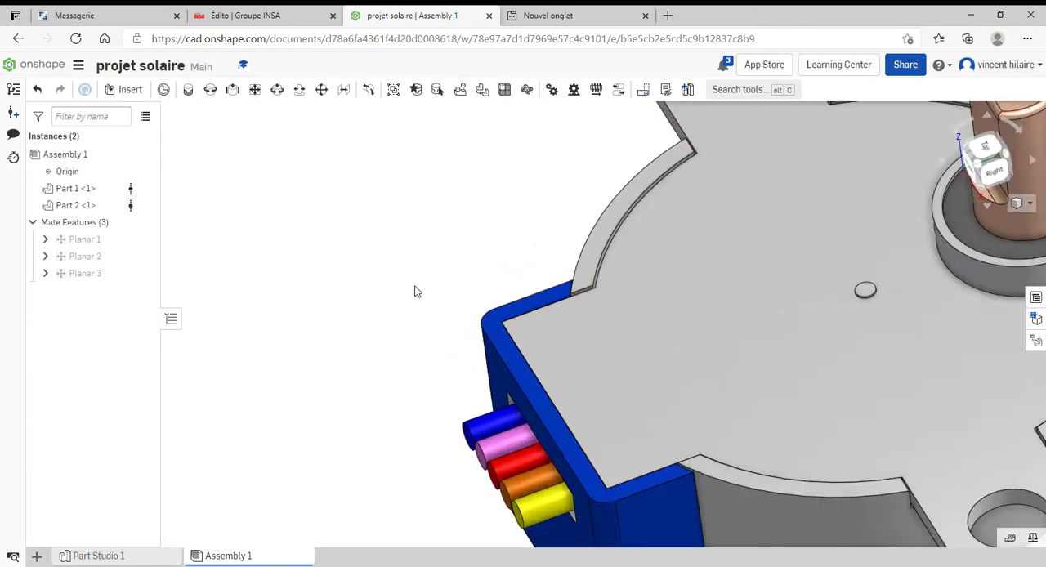
scroll(415, 292, "down", 10)
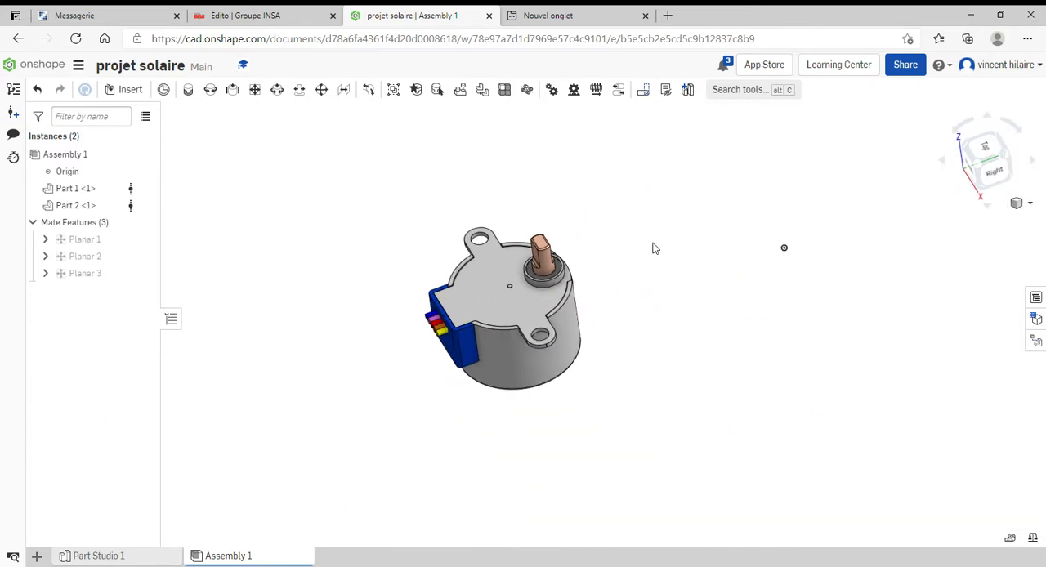
middle_click_drag(609, 215, 537, 196)
right_click_drag(537, 196, 570, 189)
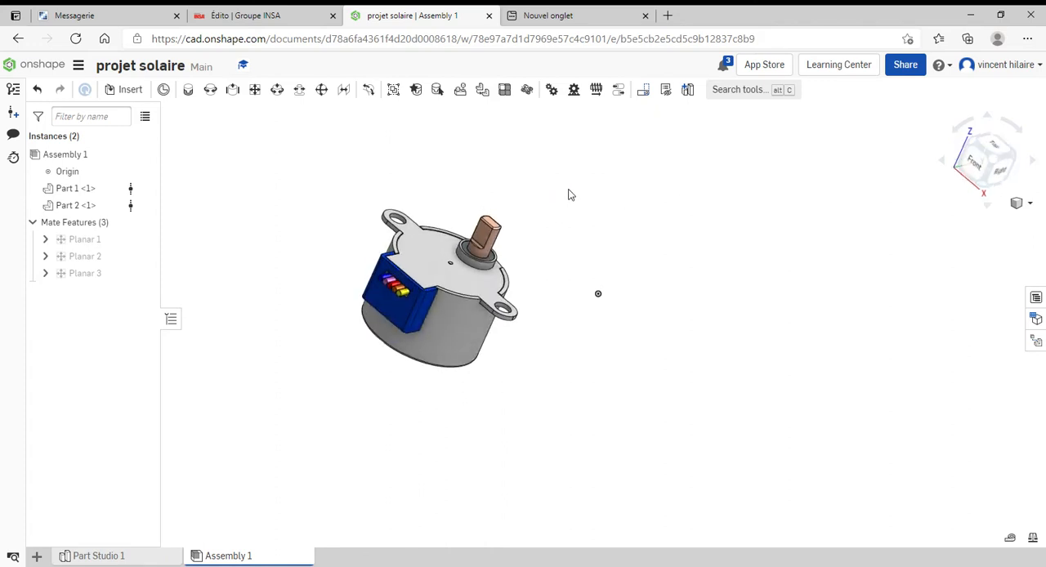
In Part Studio 1, sketch two concentric circles about 1.8 in and 2.8 in in diameter on the Front plane, centred on the origin
left_click(105, 557)
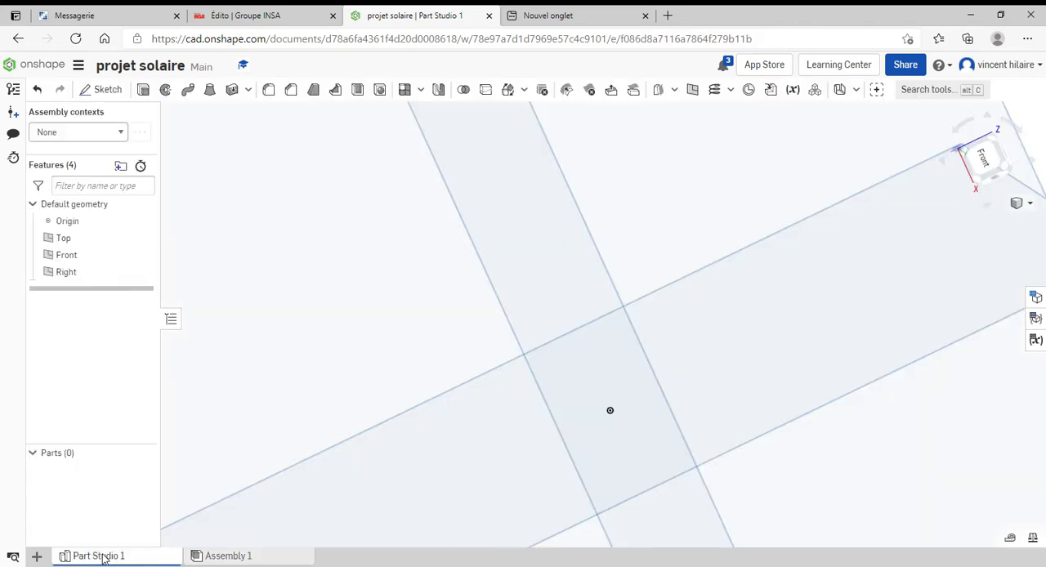
scroll(518, 260, "down", 10)
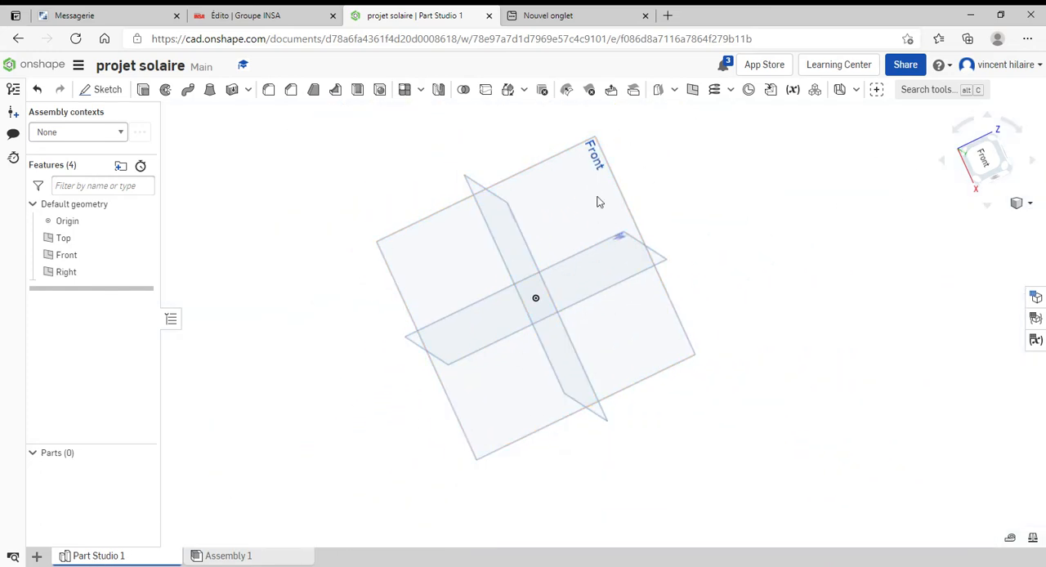
left_click(598, 159)
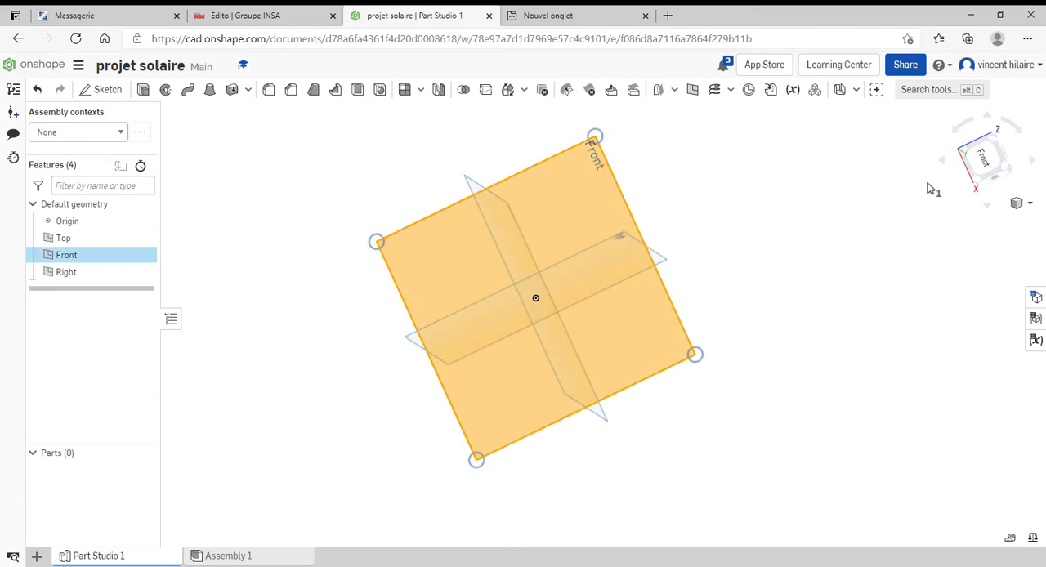
left_click(984, 157)
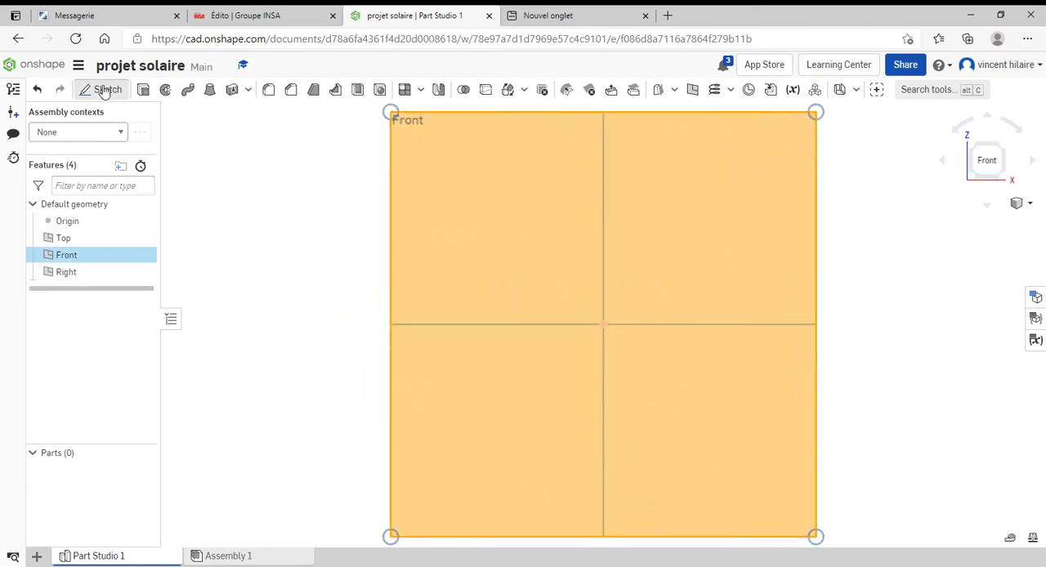
left_click(101, 89)
left_click(189, 90)
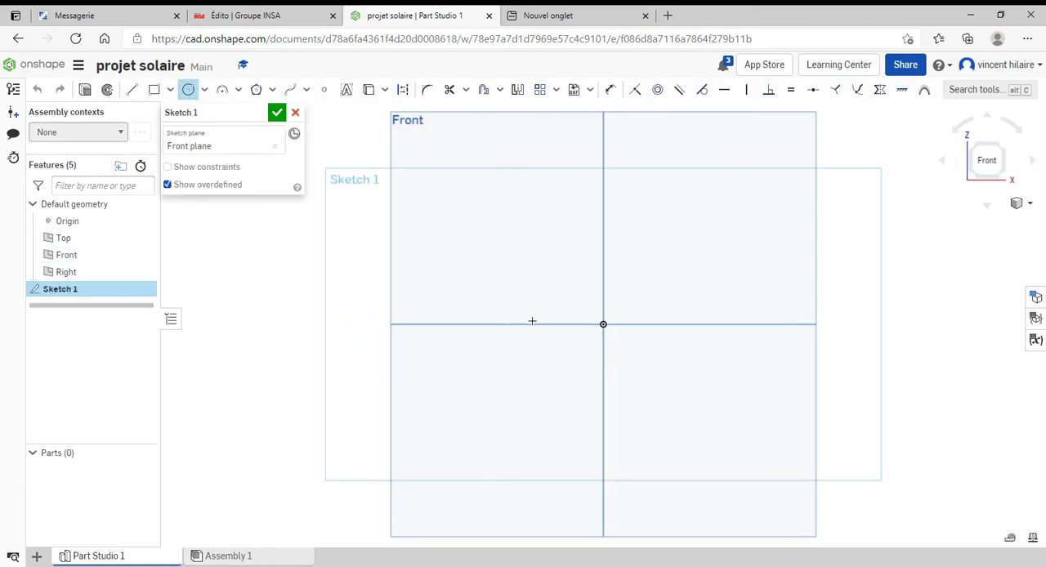
left_click(605, 326)
left_click(641, 379)
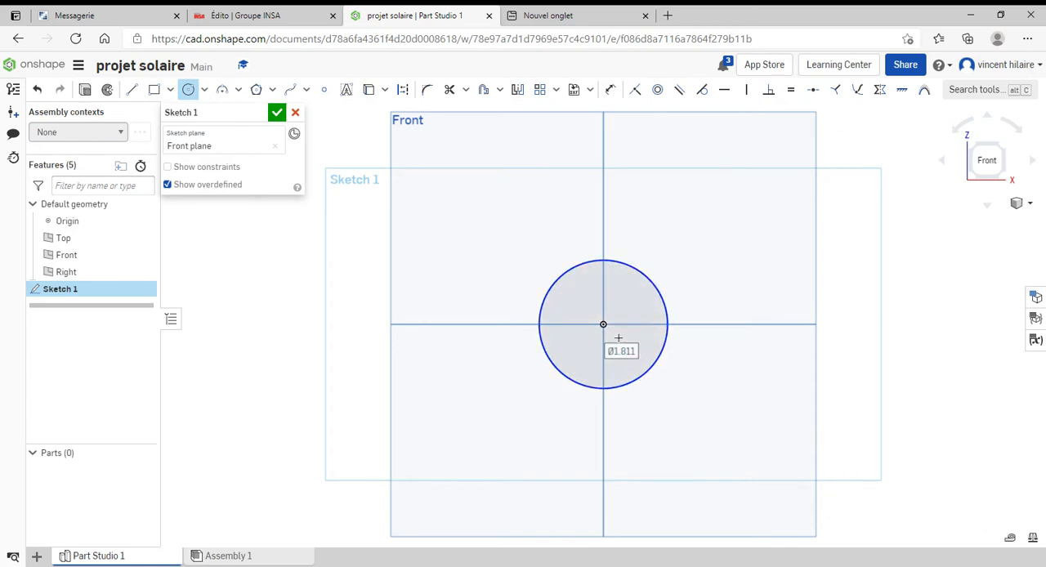
left_click(605, 325)
left_click(669, 407)
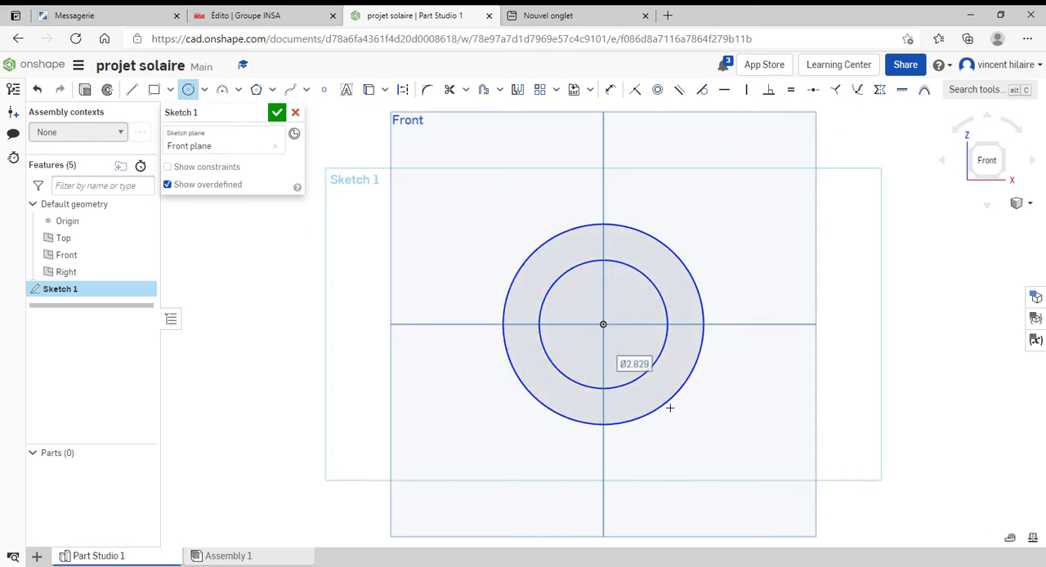
left_click(277, 113)
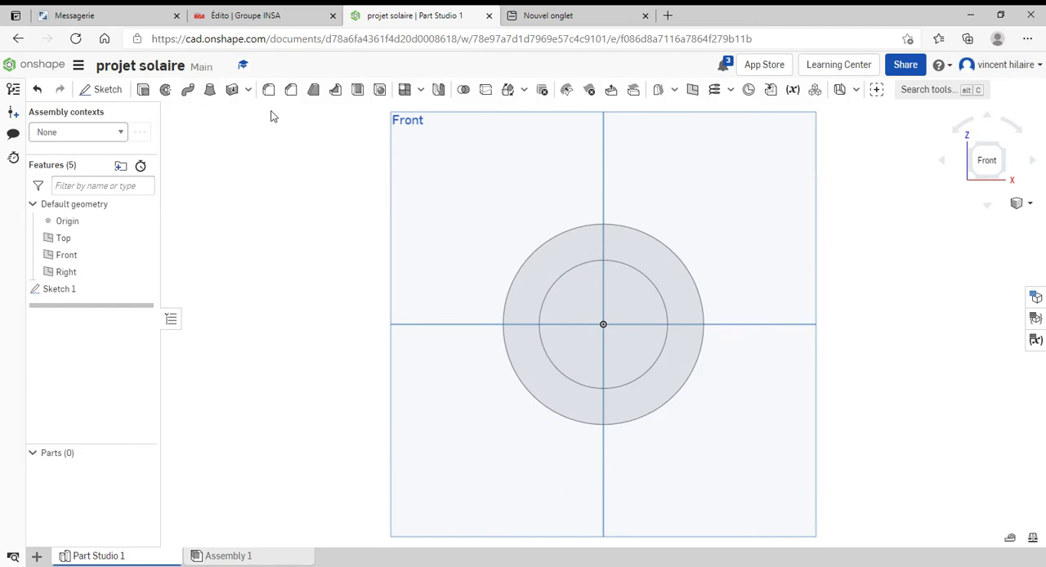
Extrude the ring between the two circles as a new solid with a blind depth of 1 in
right_click_drag(808, 348, 723, 369)
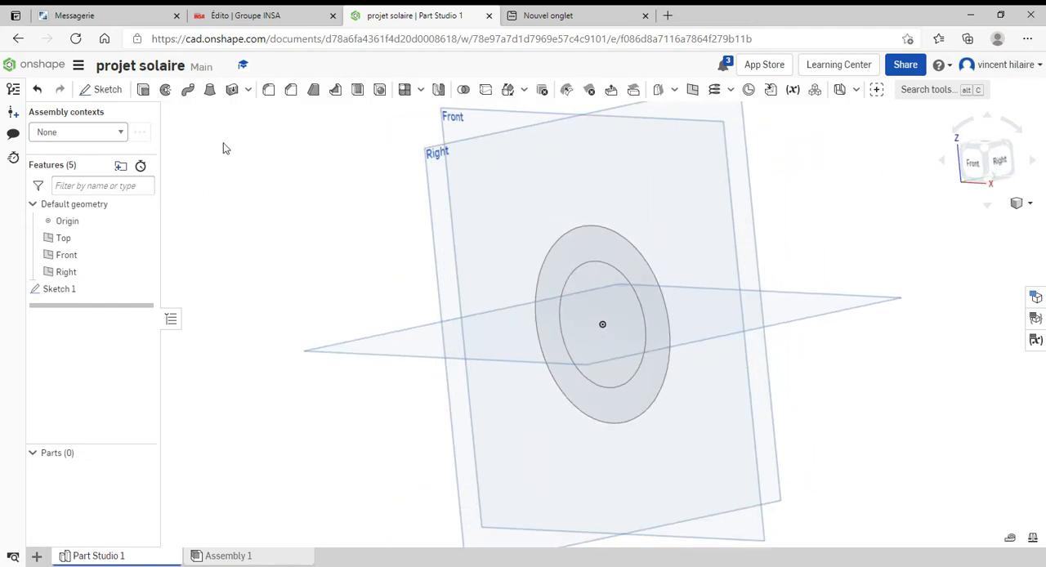
left_click(145, 90)
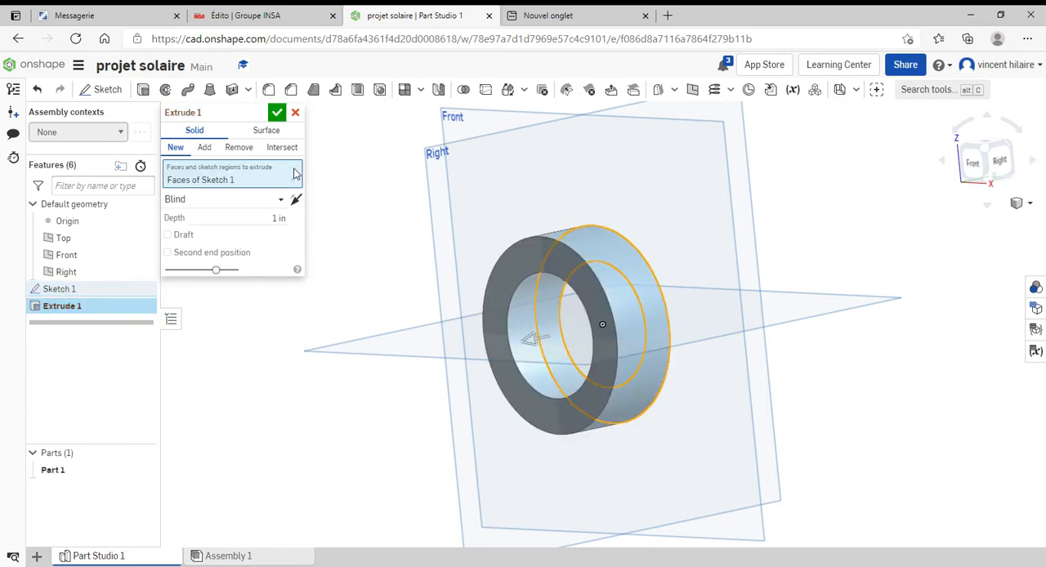
left_click(276, 114)
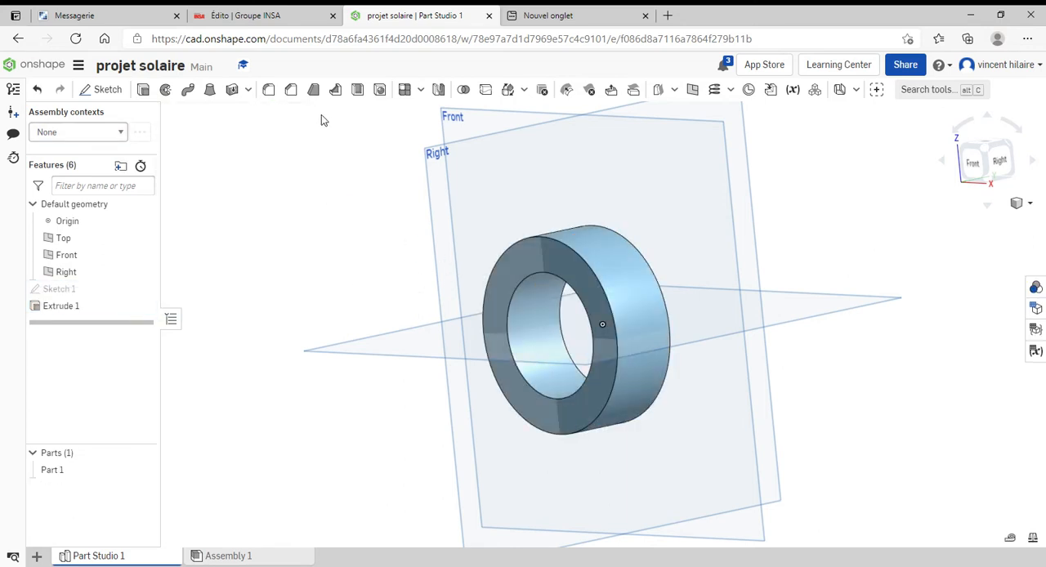
Rename the extruded ring part as mat and return to Assembly 1
right_click(60, 469)
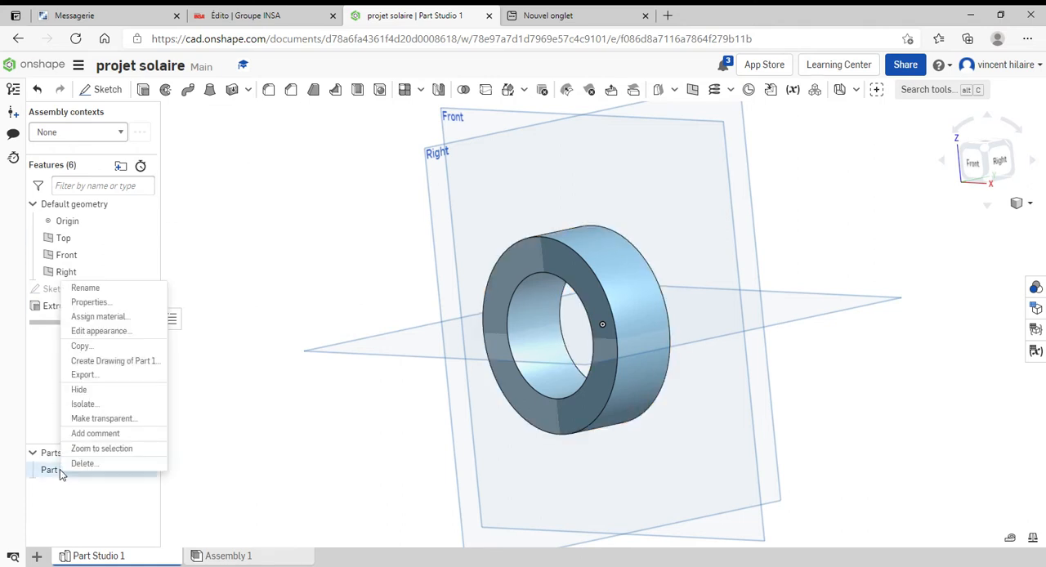
left_click(85, 288)
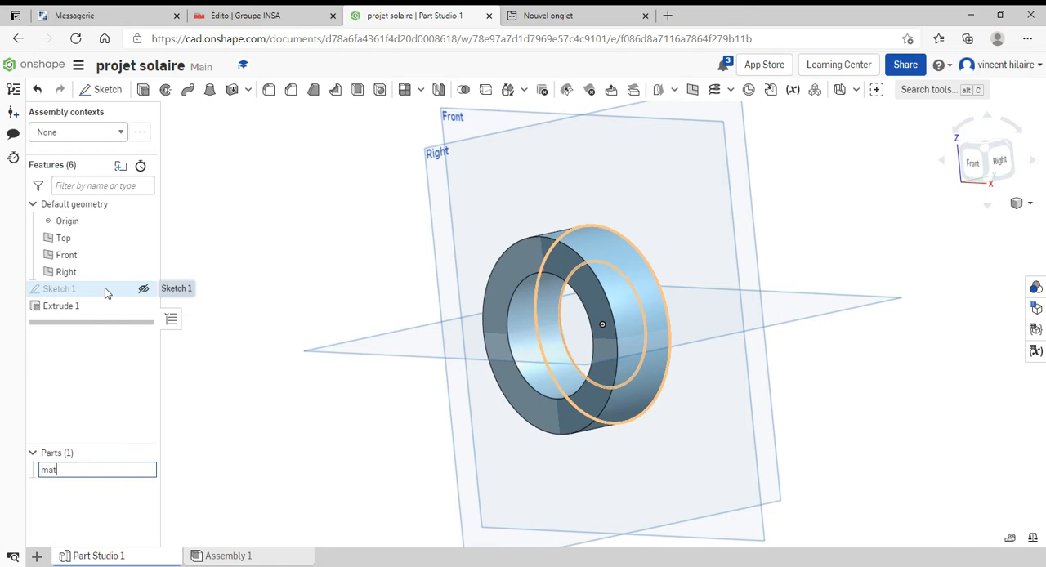
type("mat")
left_click(123, 390)
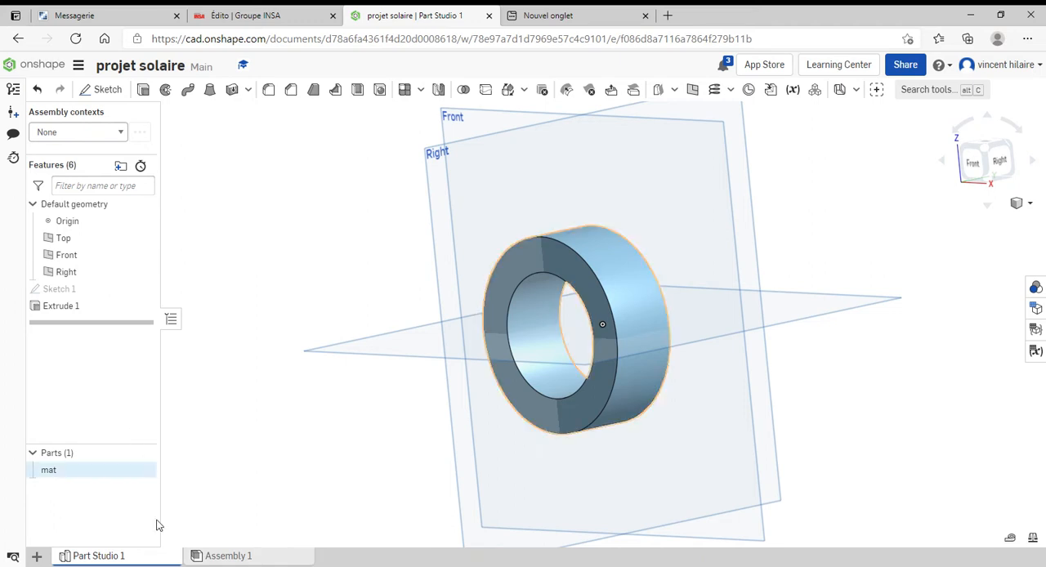
left_click(233, 557)
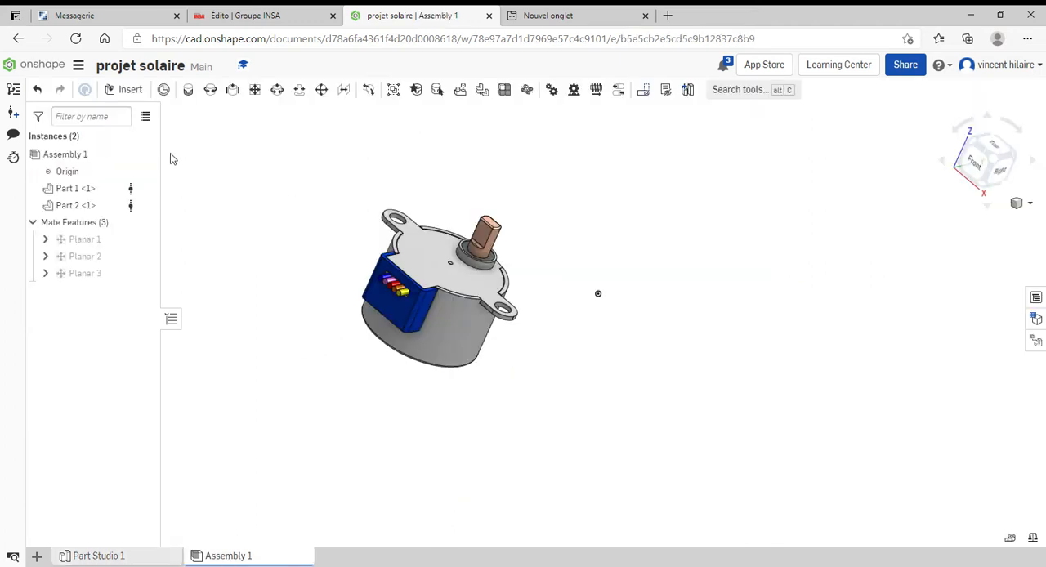
left_click(130, 89)
left_click(253, 301)
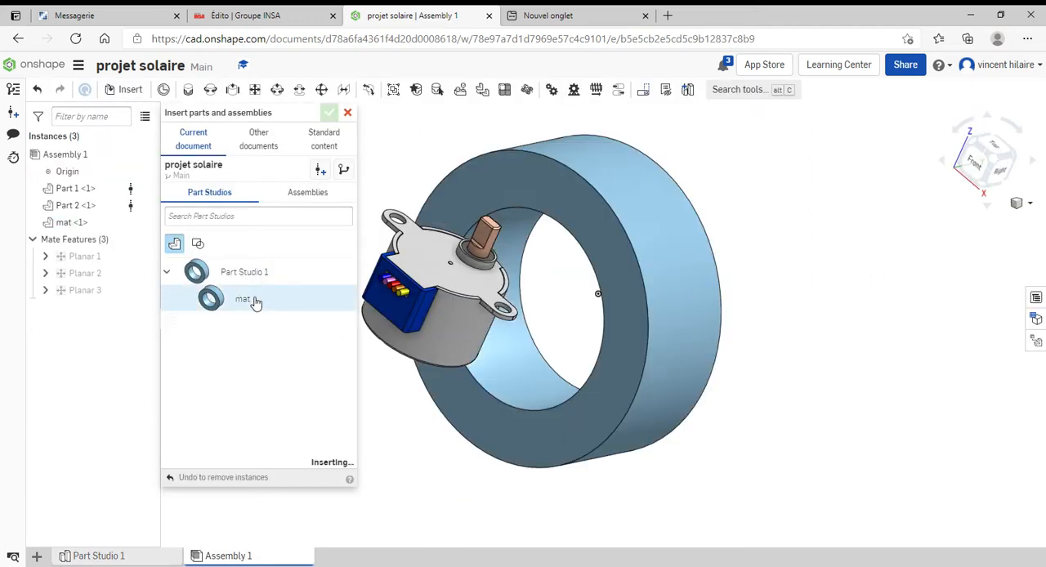
left_click(646, 334)
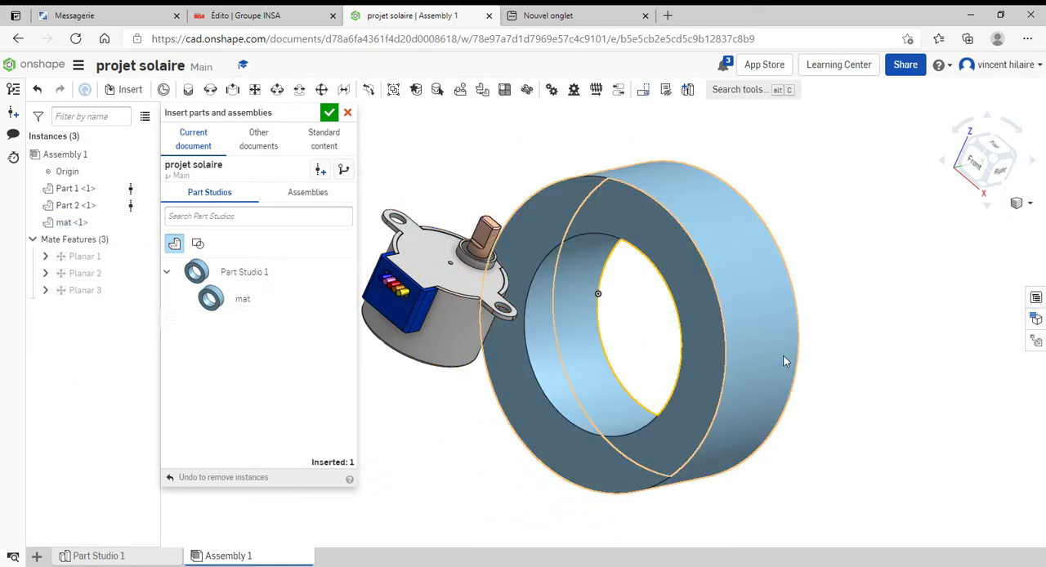
left_click(348, 113)
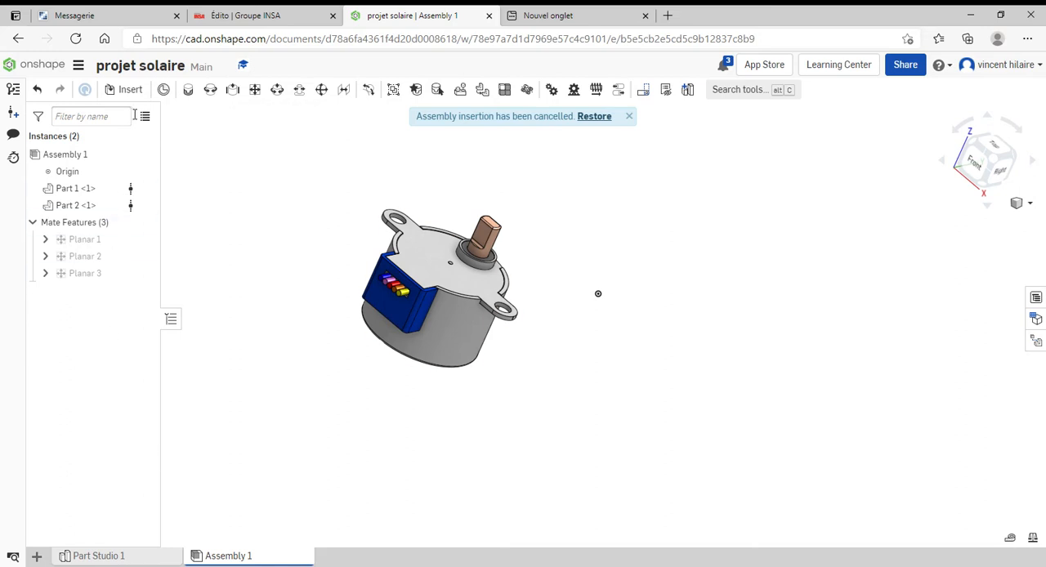
Insert the mat part from Part Studio 1 into the assembly, placing it beside the motor
left_click(128, 89)
left_click(234, 301)
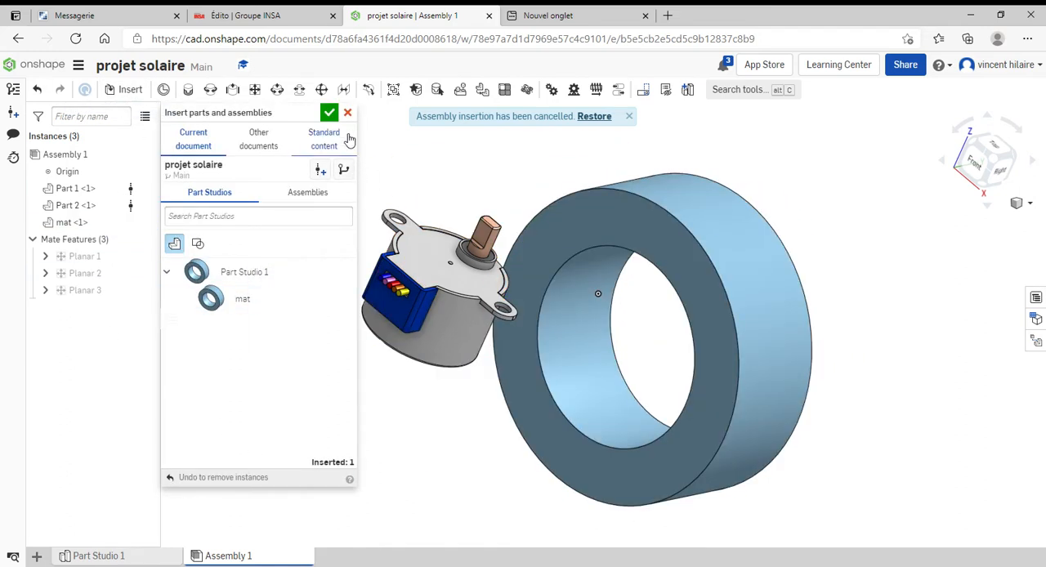
left_click(329, 113)
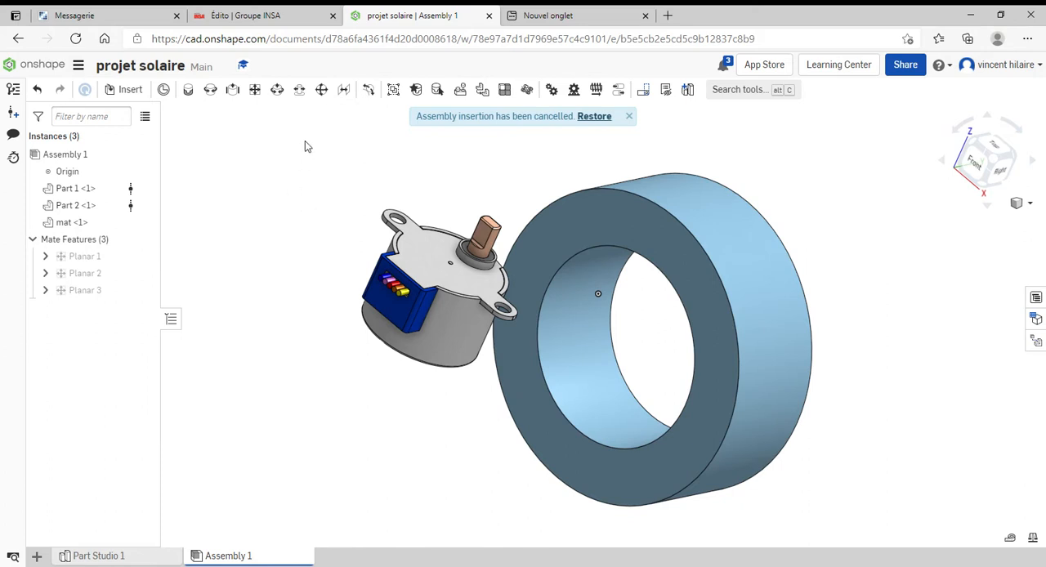
Add a cylindrical mate between the motor body's outer cylindrical face and the inner bore of the mat ring
left_click(286, 95)
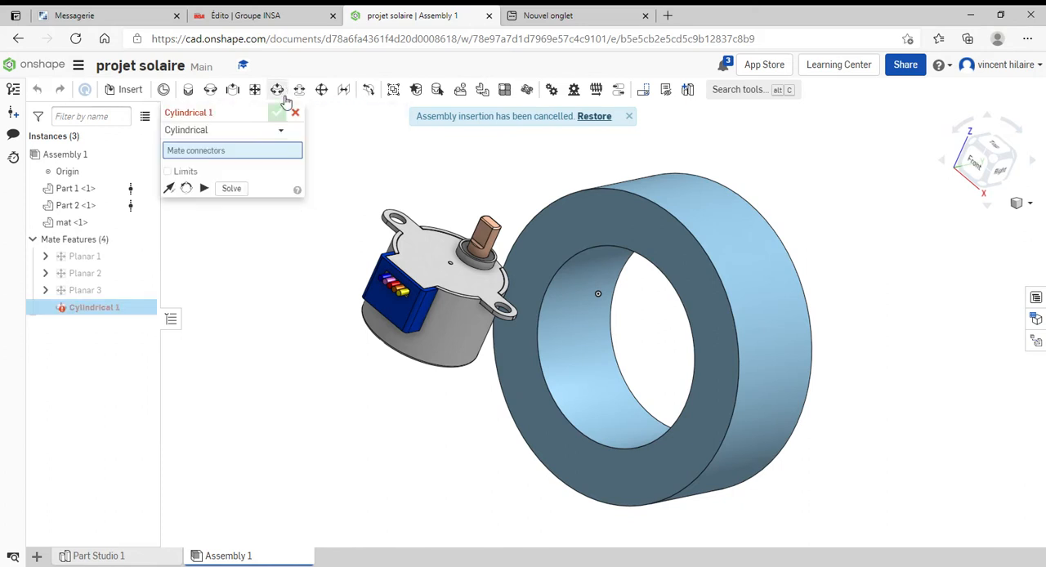
left_click(456, 330)
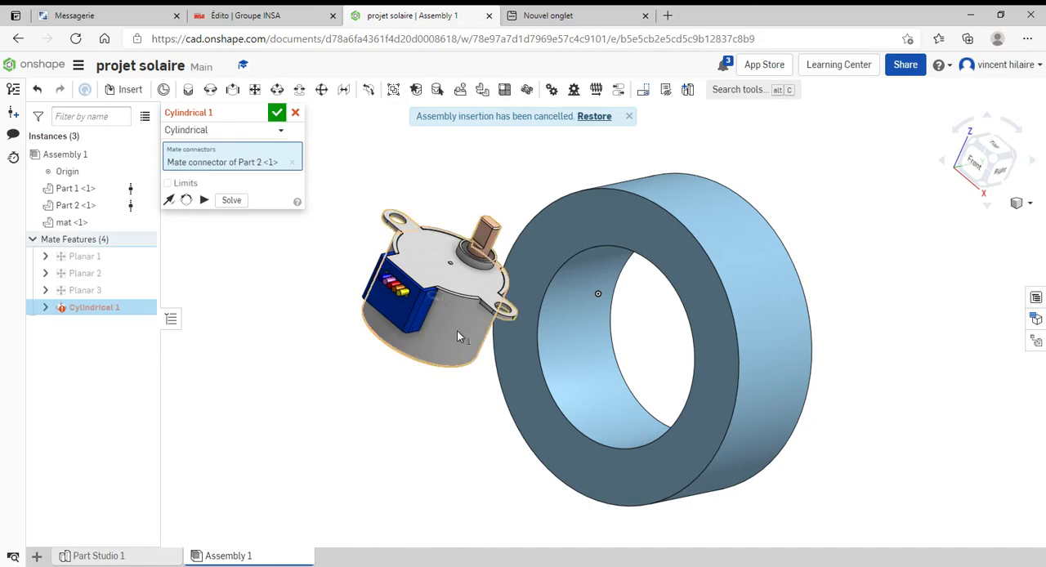
left_click(579, 373)
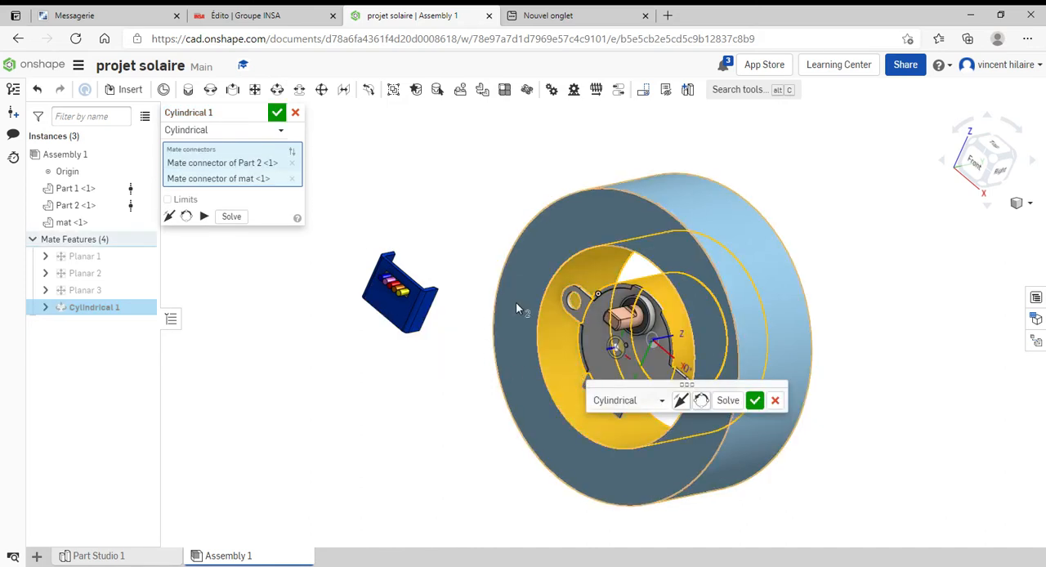
left_click(277, 113)
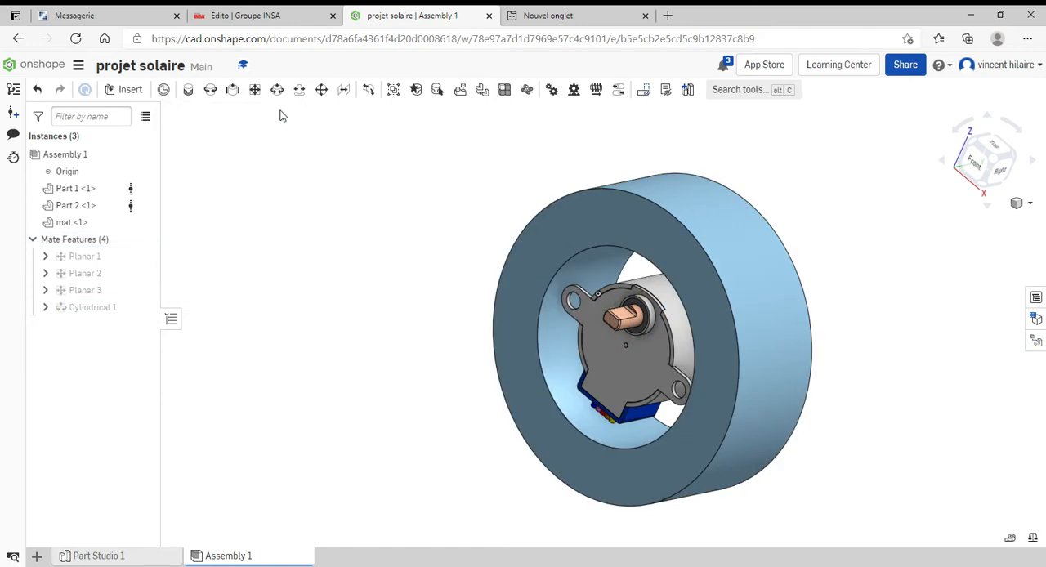
Open the mat part for editing in the context of Assembly 1
right_click_drag(880, 270, 802, 136)
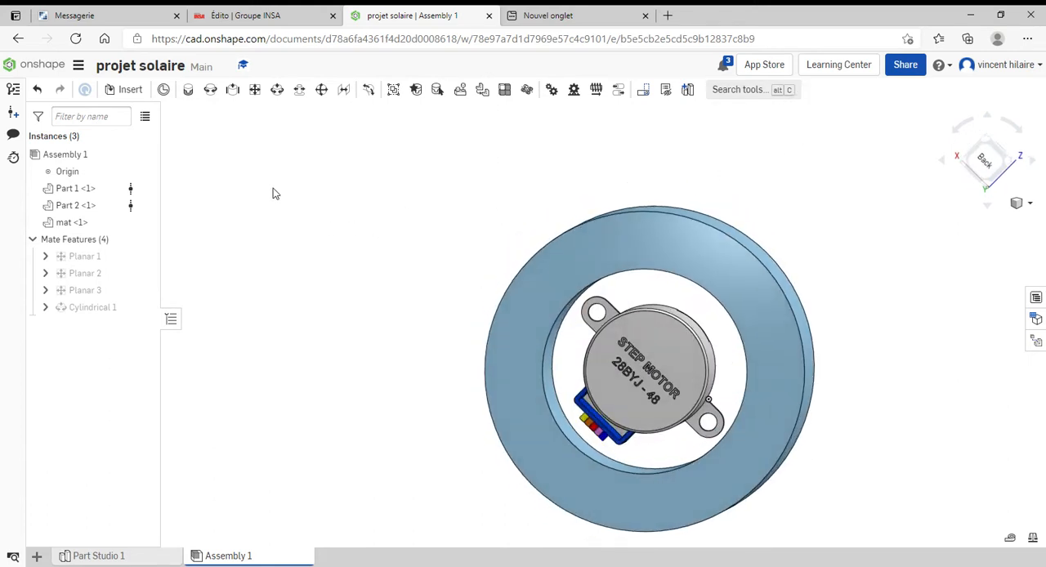
right_click(68, 228)
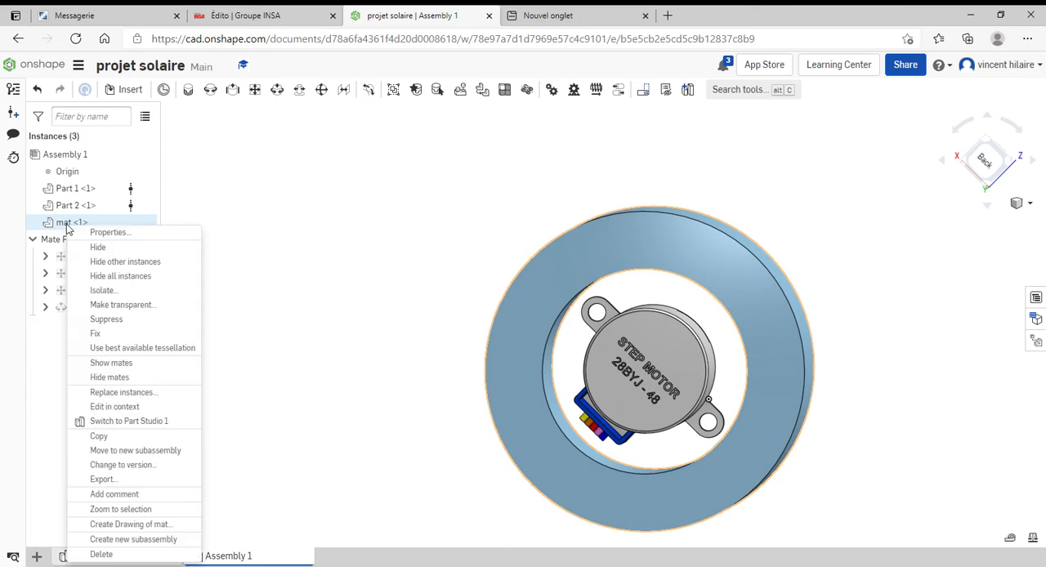
left_click(114, 407)
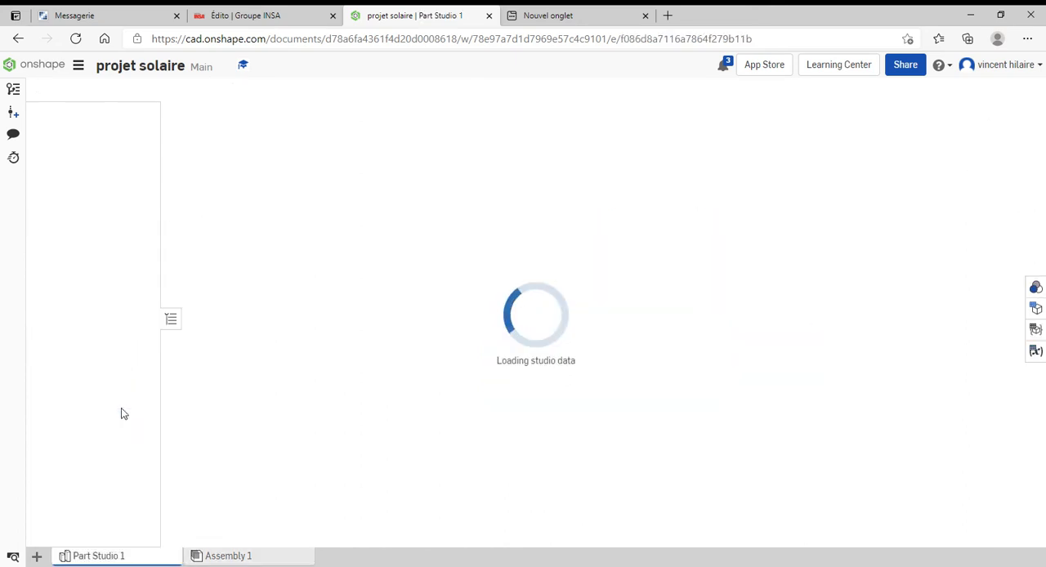
mouse_move(733, 293)
right_mouse_down()
mouse_move(684, 304)
mouse_move(756, 288)
mouse_move(743, 305)
right_mouse_up()
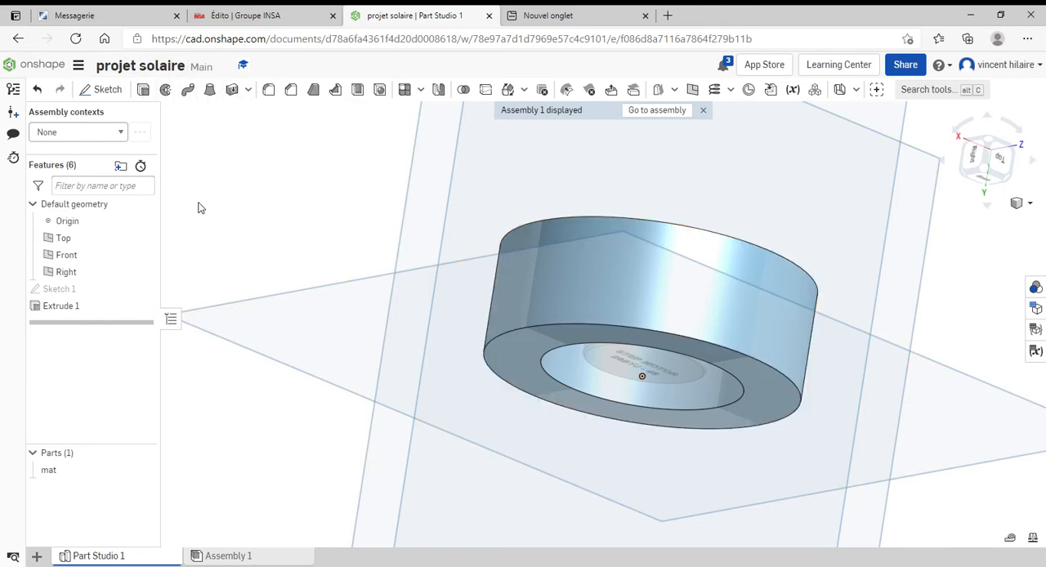
In Sketch 1, make the ring's inner circle coincident with the motor body's circular edge and accept the sketch
double_click(60, 291)
key("n")
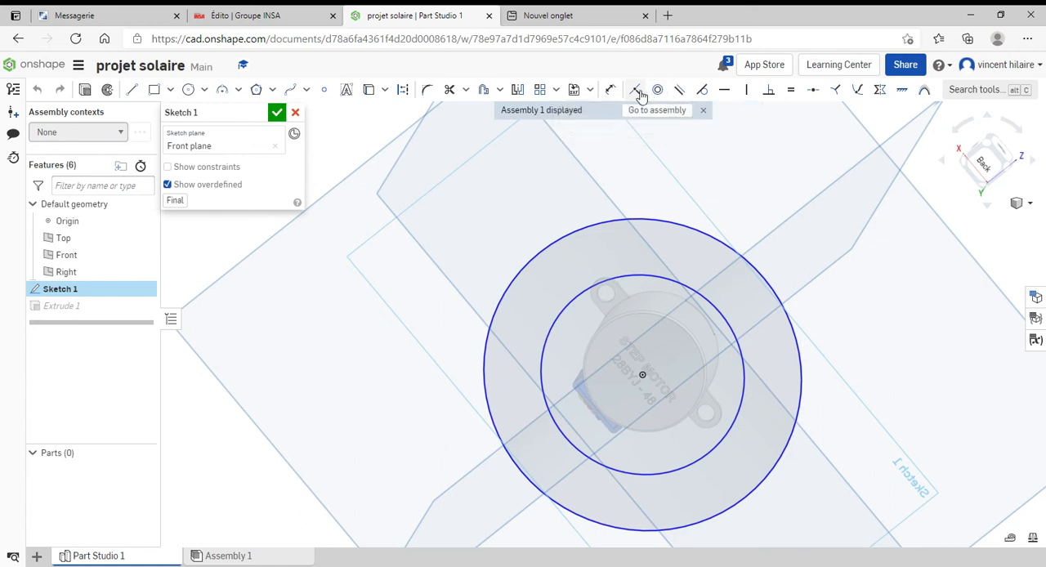
left_click(637, 90)
left_click(658, 280)
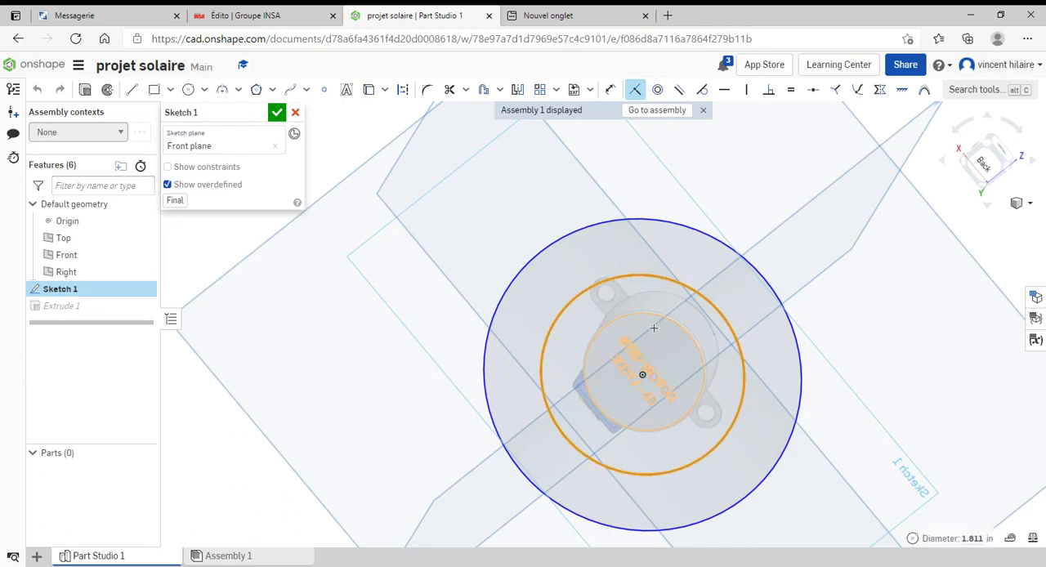
scroll(650, 316, "down", 3)
scroll(650, 317, "up", 5)
scroll(648, 318, "up", 3)
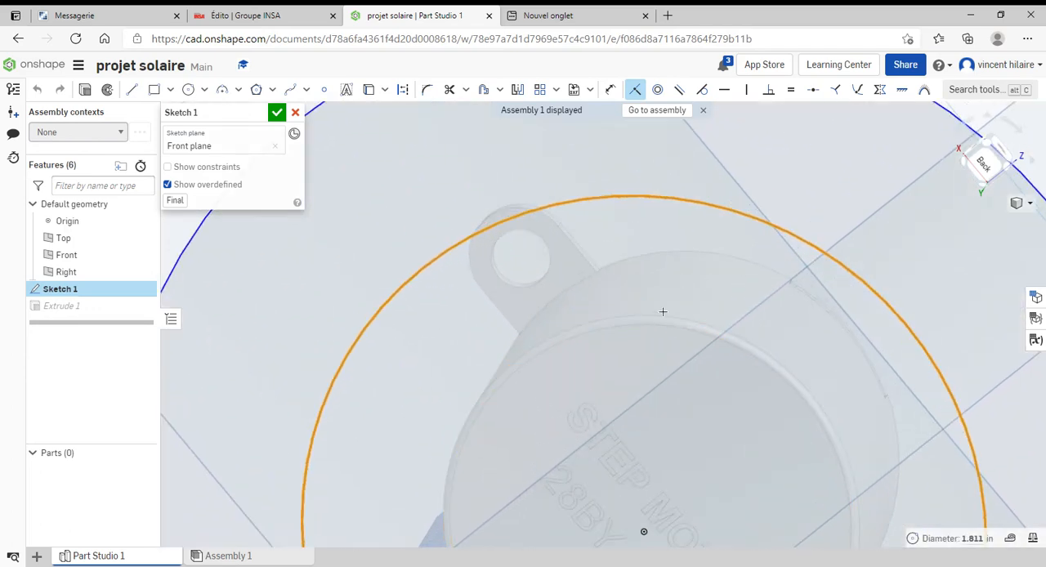
left_click(661, 320)
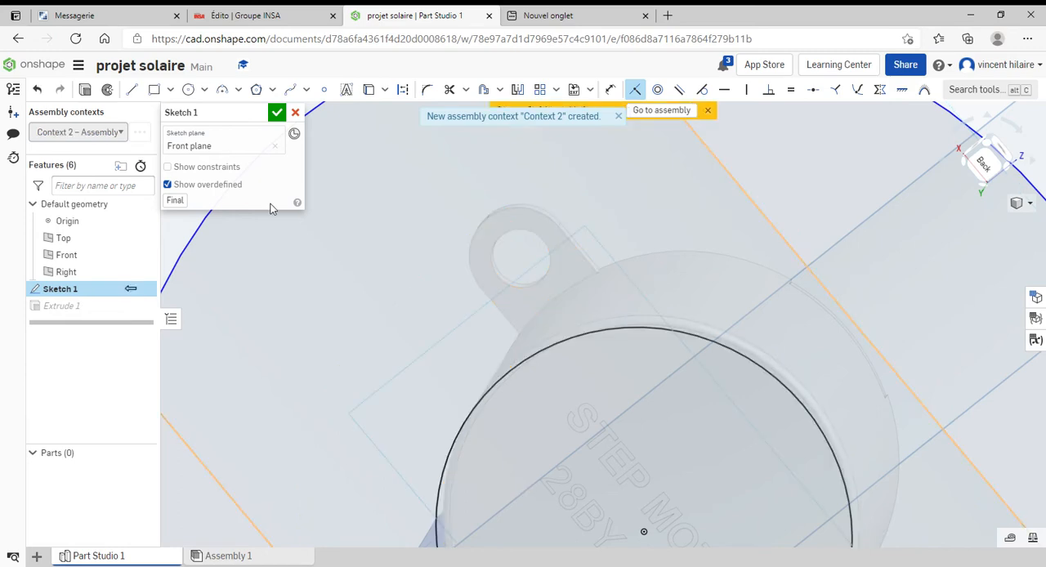
left_click(277, 112)
right_click_drag(554, 251, 516, 322)
scroll(519, 314, "up", 3)
scroll(520, 315, "down", 5)
scroll(520, 321, "down", 5)
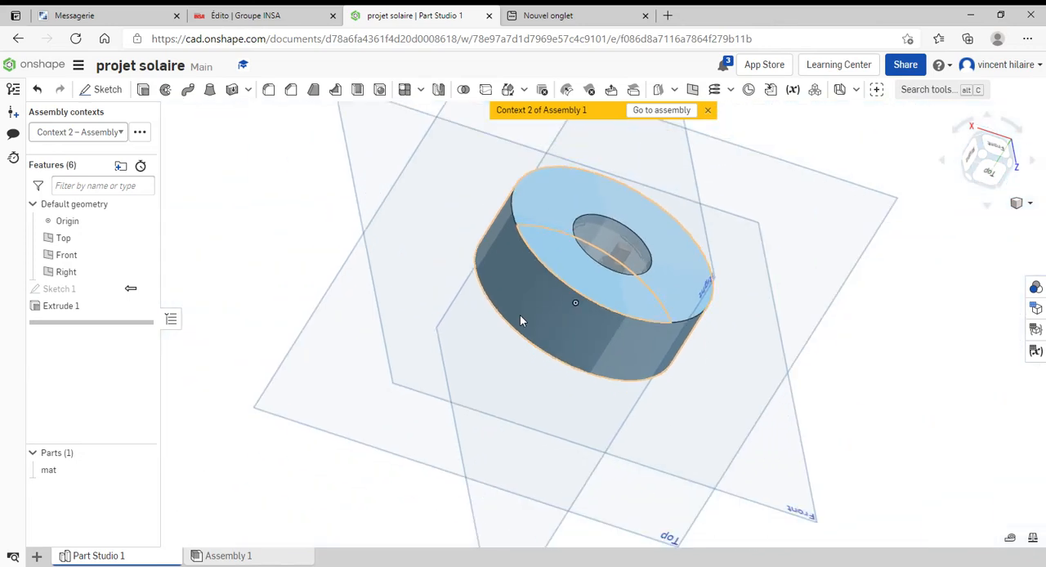
right_click_drag(670, 236, 610, 242)
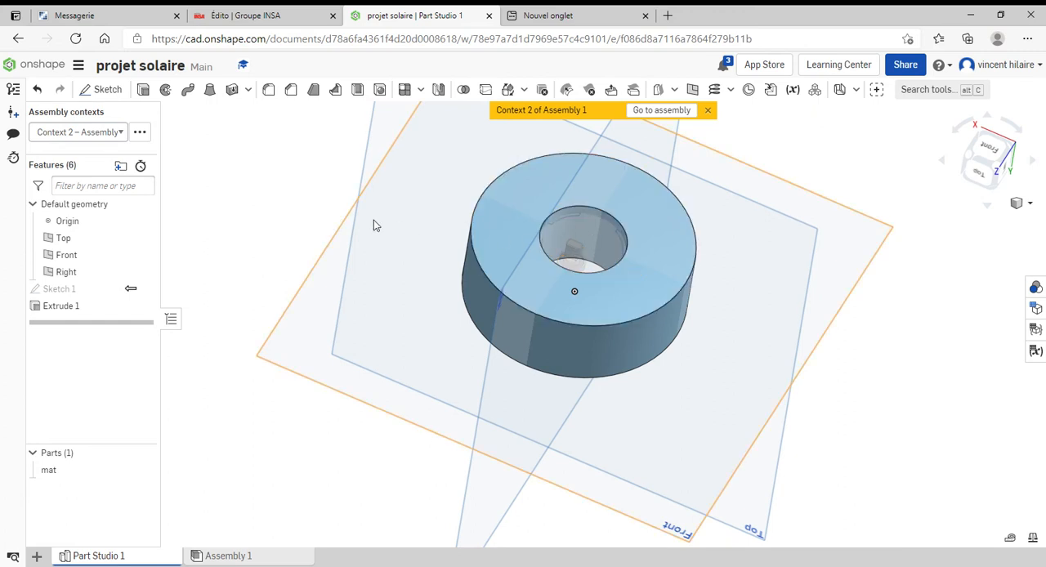
double_click(58, 289)
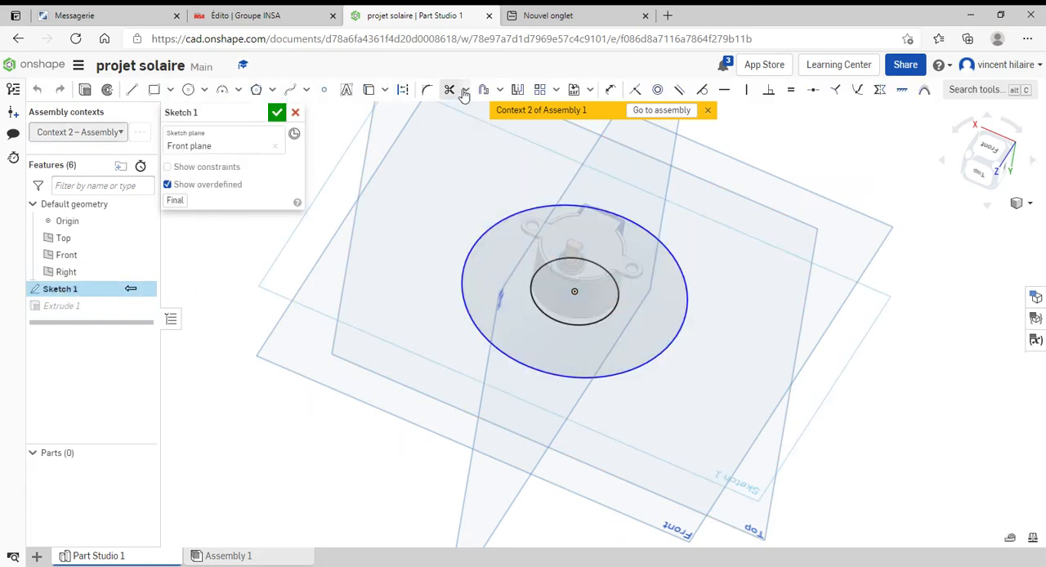
left_click(610, 89)
left_click(699, 285)
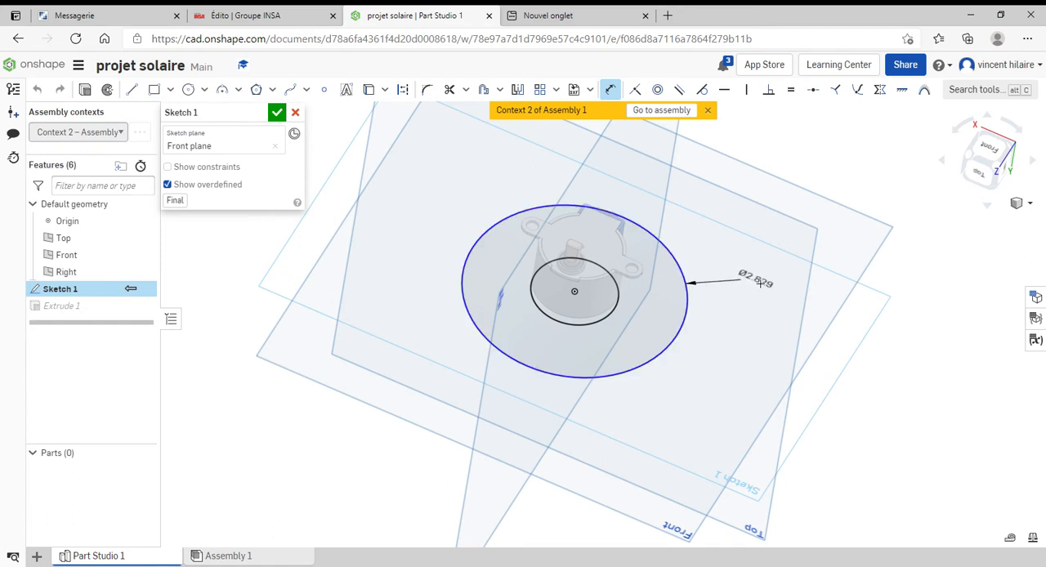
left_click(761, 282)
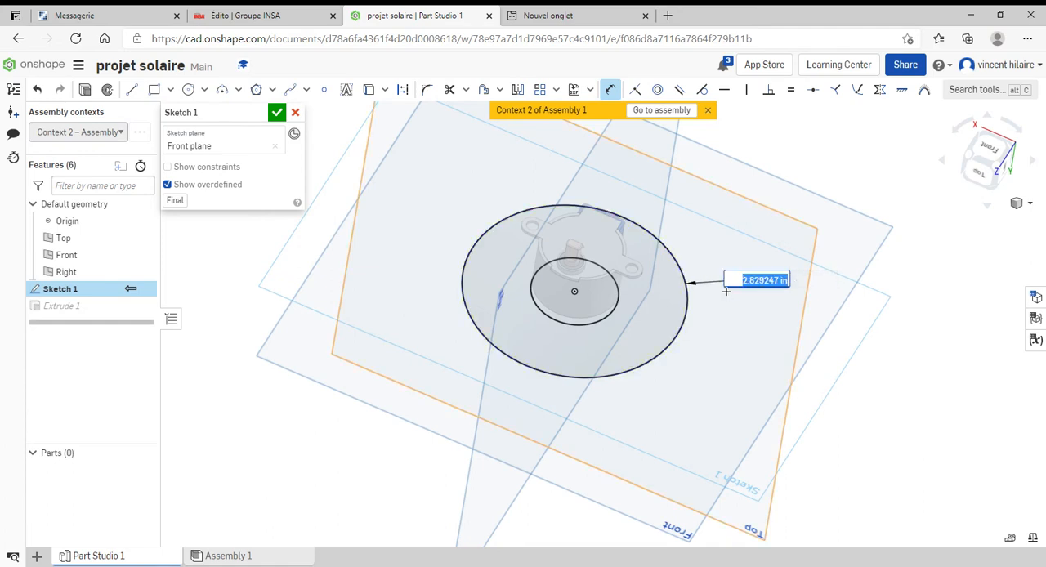
type("1")
key("Return")
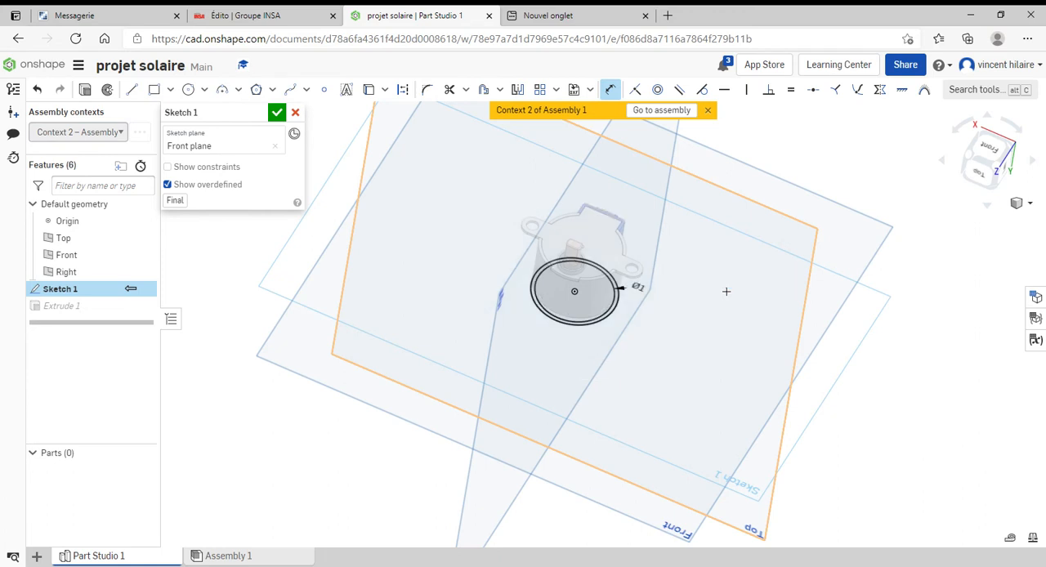
left_click(642, 289)
left_click(641, 292)
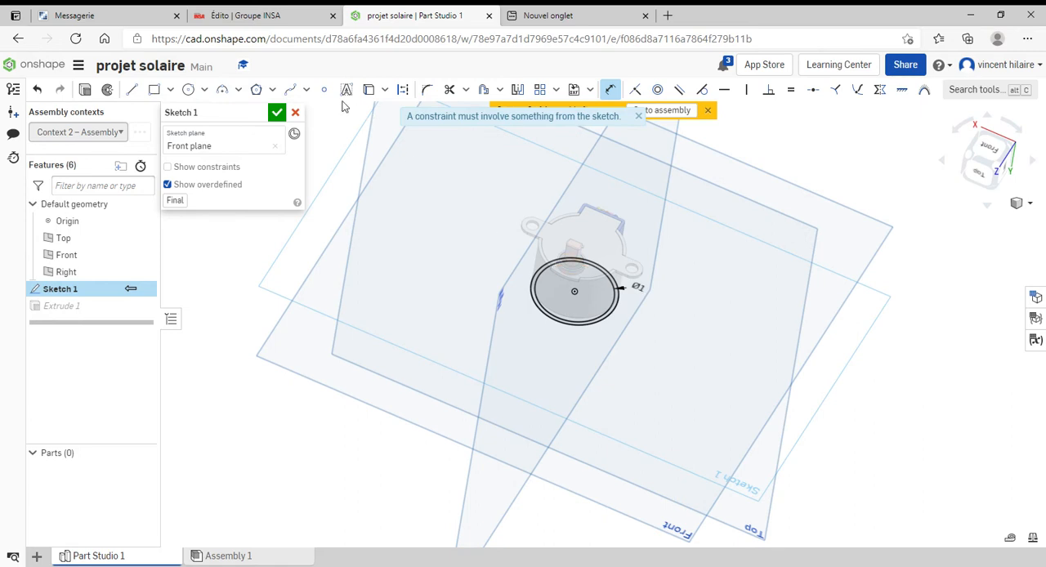
left_click(295, 114)
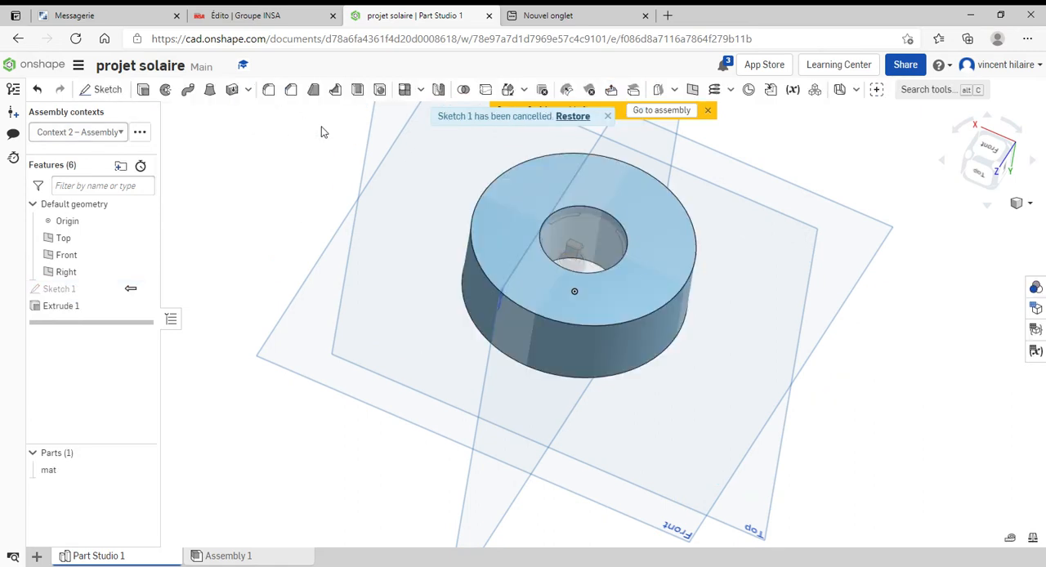
Dimension the outer circle of Sketch 1 with a diameter of 1.5 in and accept the sketch
double_click(55, 289)
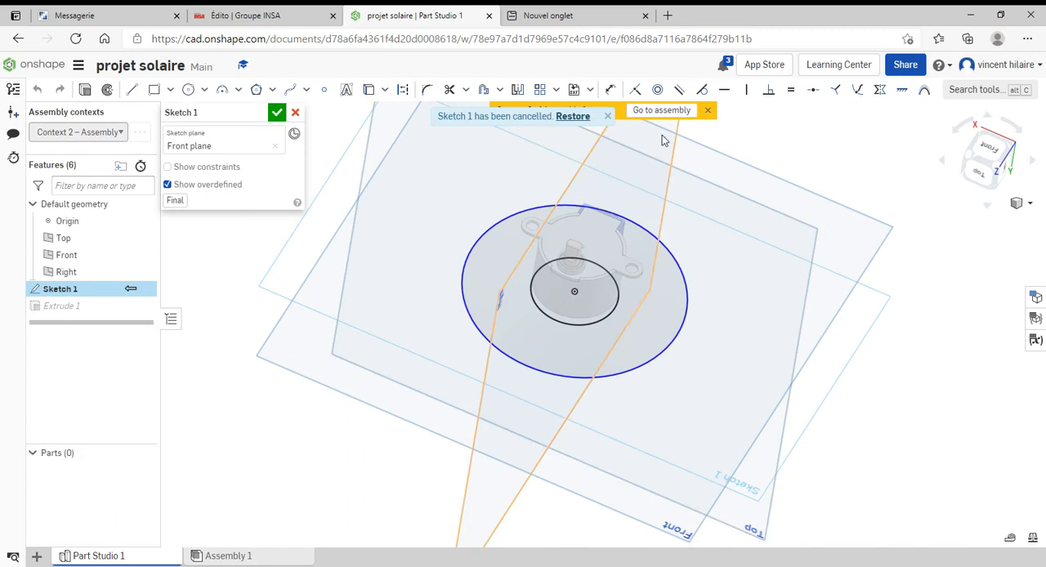
left_click(610, 89)
left_click(688, 283)
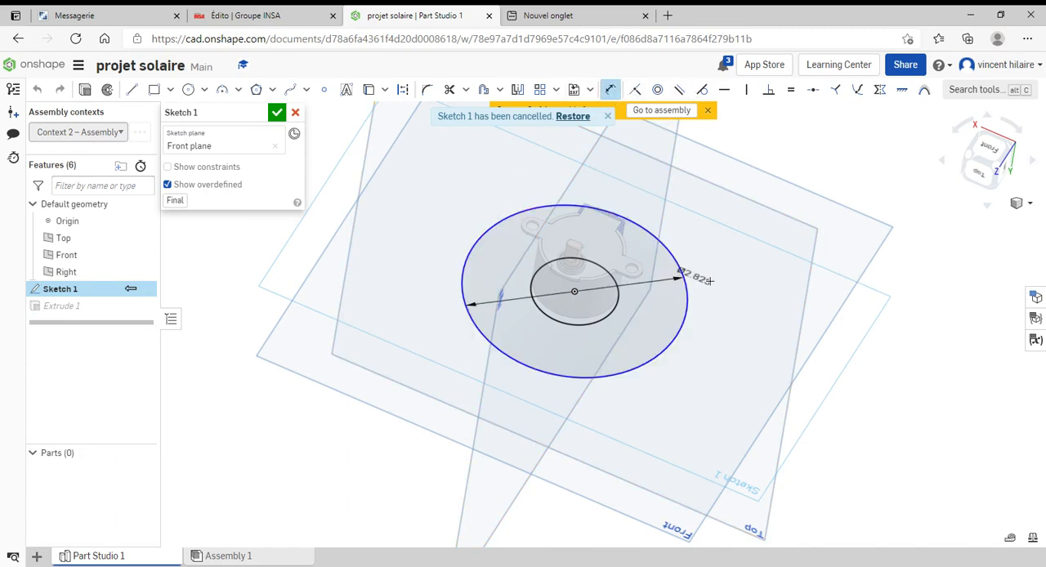
left_click(775, 281)
type("1")
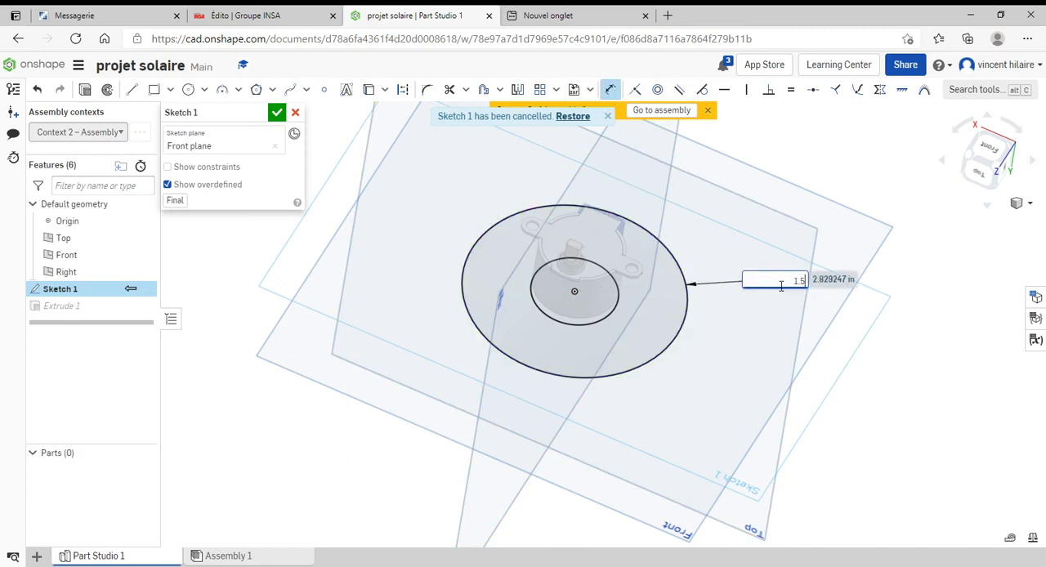
type(".5")
key("Return")
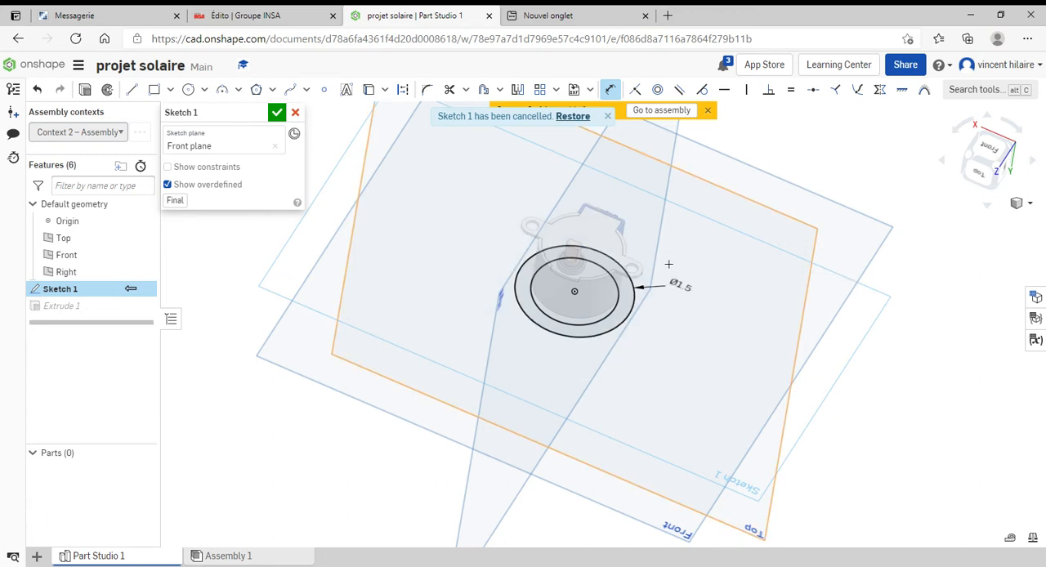
key("n")
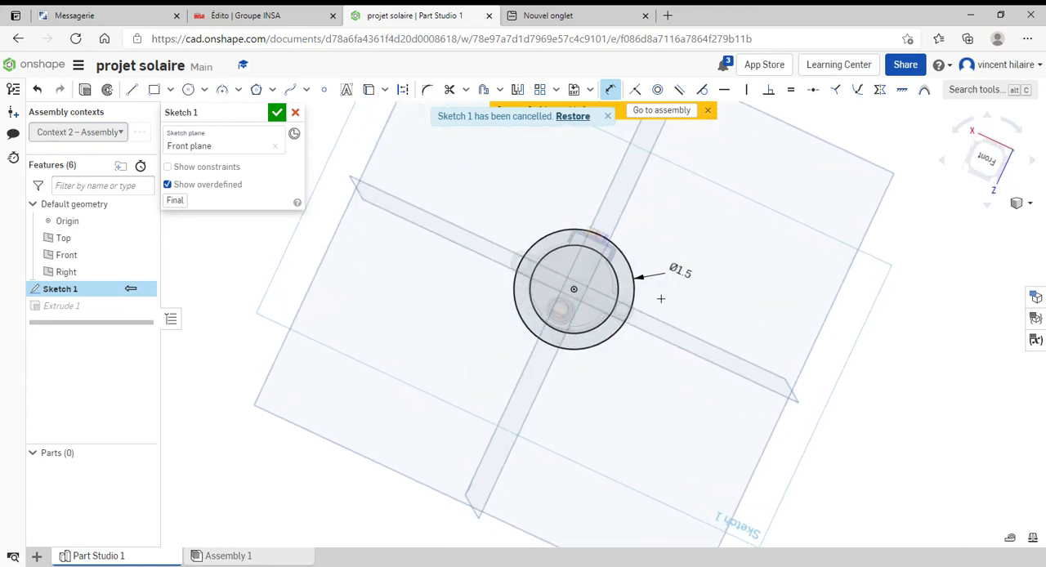
double_click(683, 273)
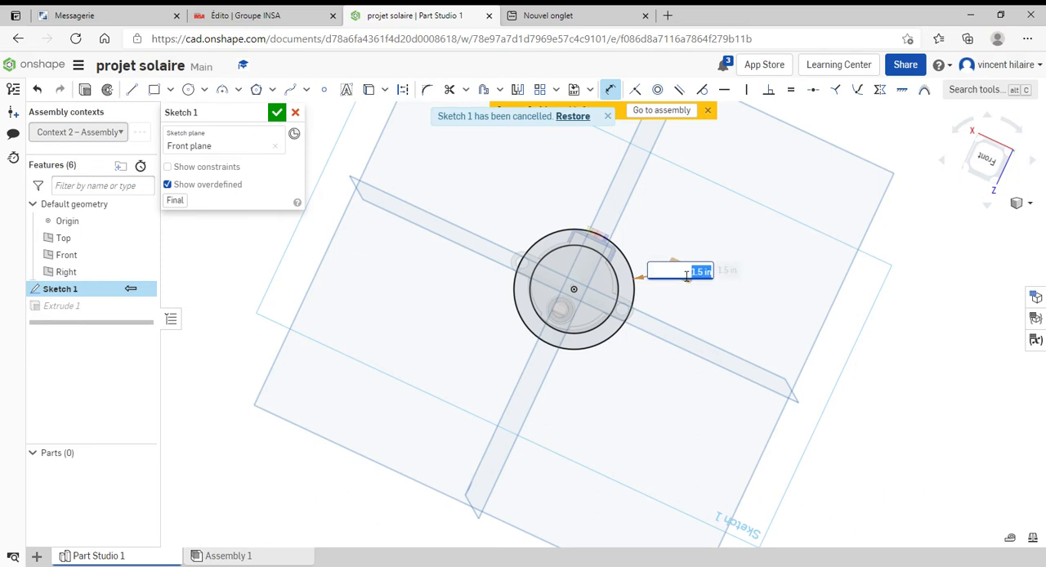
type("1.7")
key("Return")
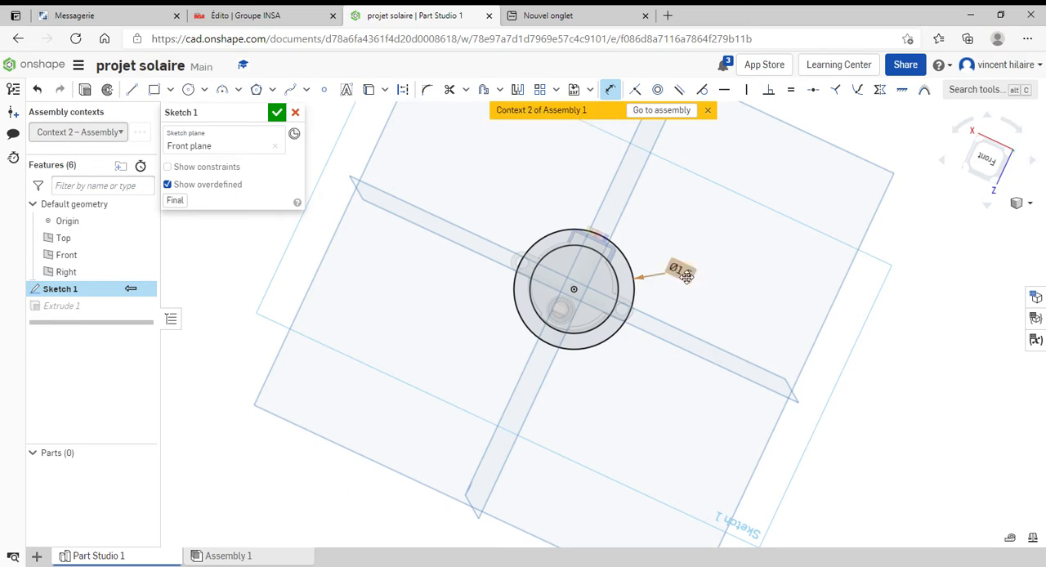
left_click(276, 114)
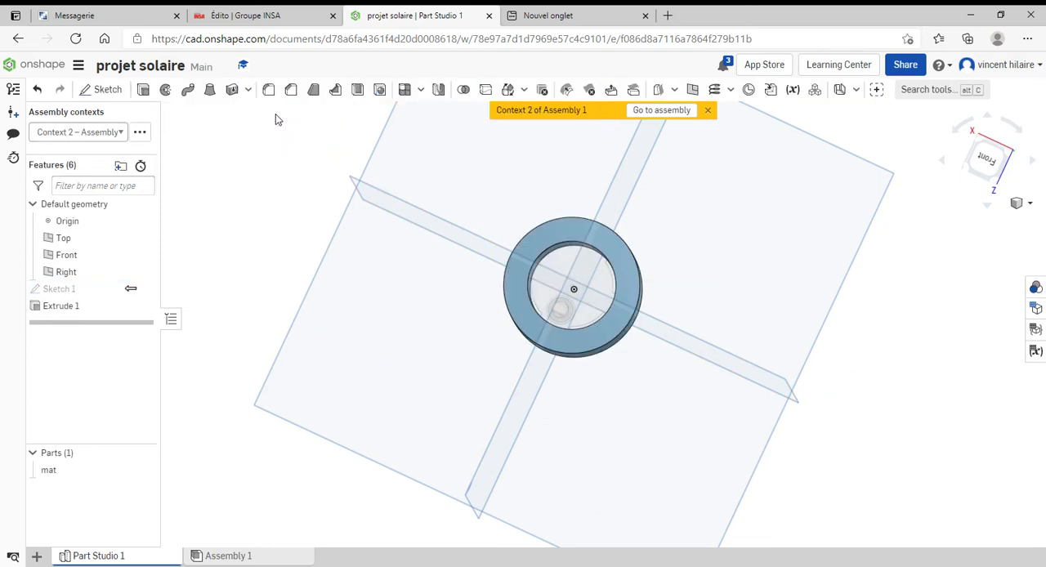
Return to Assembly 1 and fix the motor body, Part 2, in place
right_click_drag(573, 284, 576, 309)
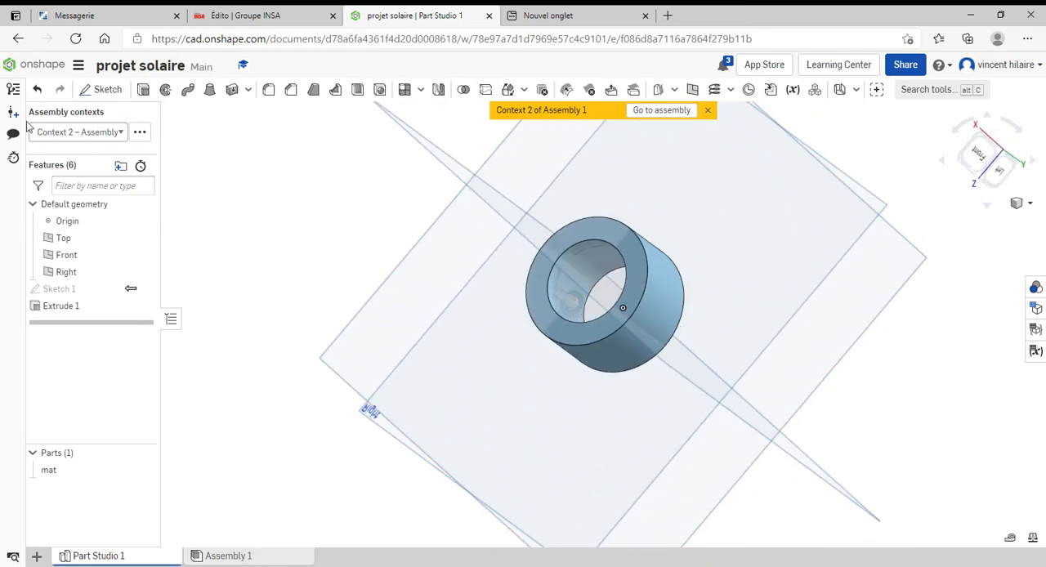
left_click(660, 111)
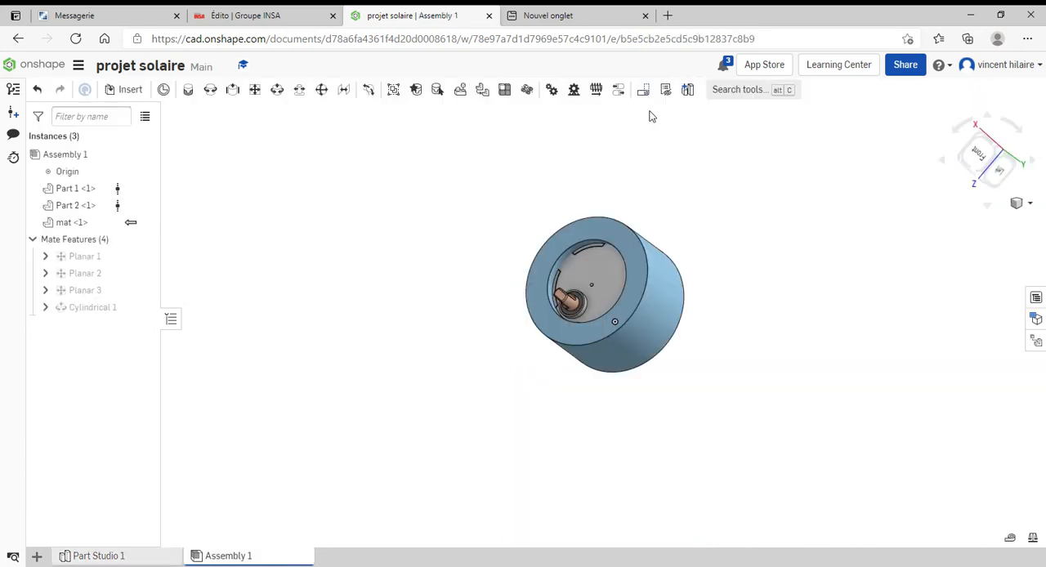
left_click_drag(636, 311, 708, 312)
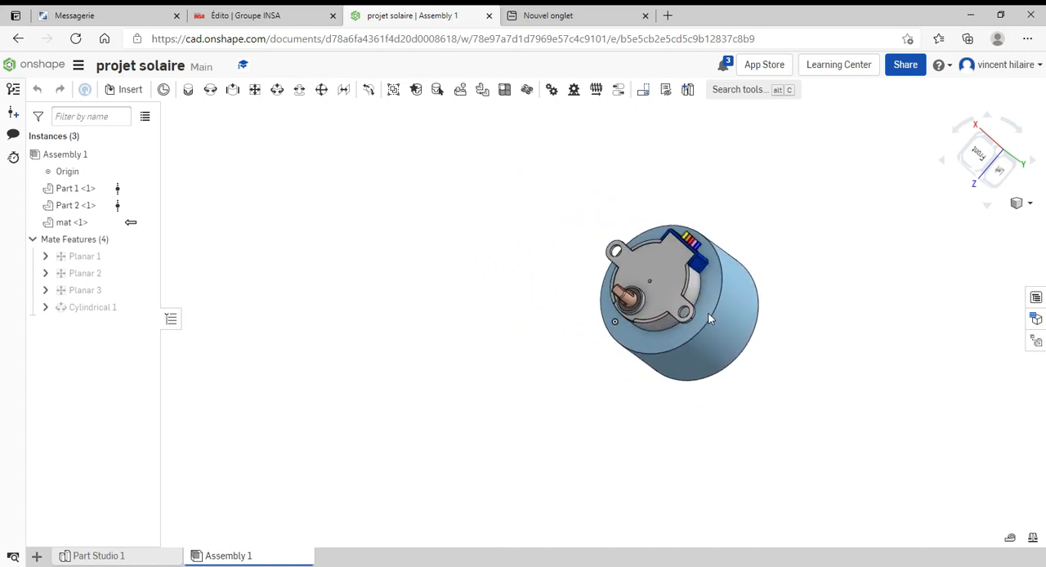
right_click(671, 272)
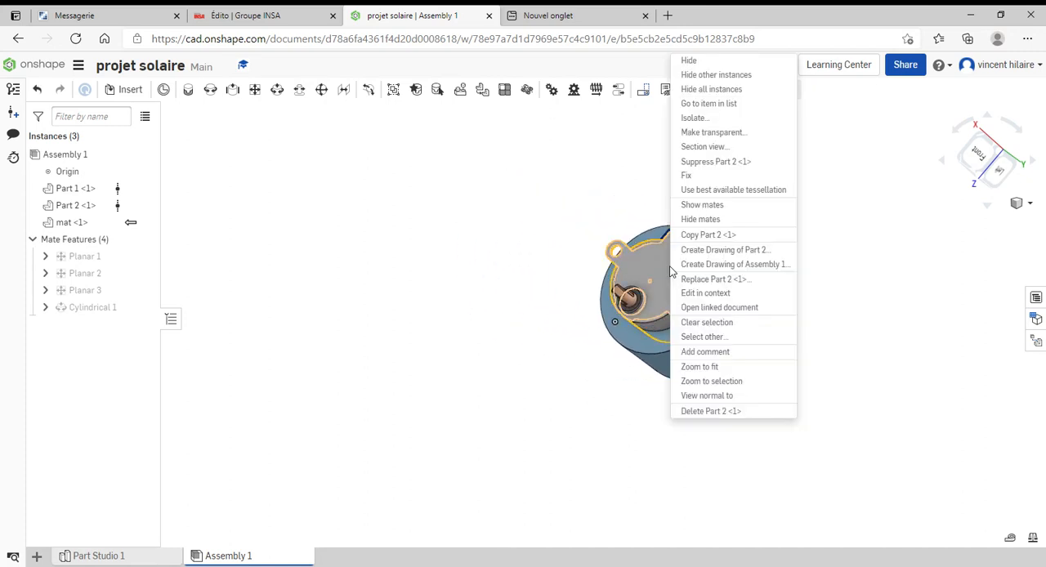
left_click(700, 177)
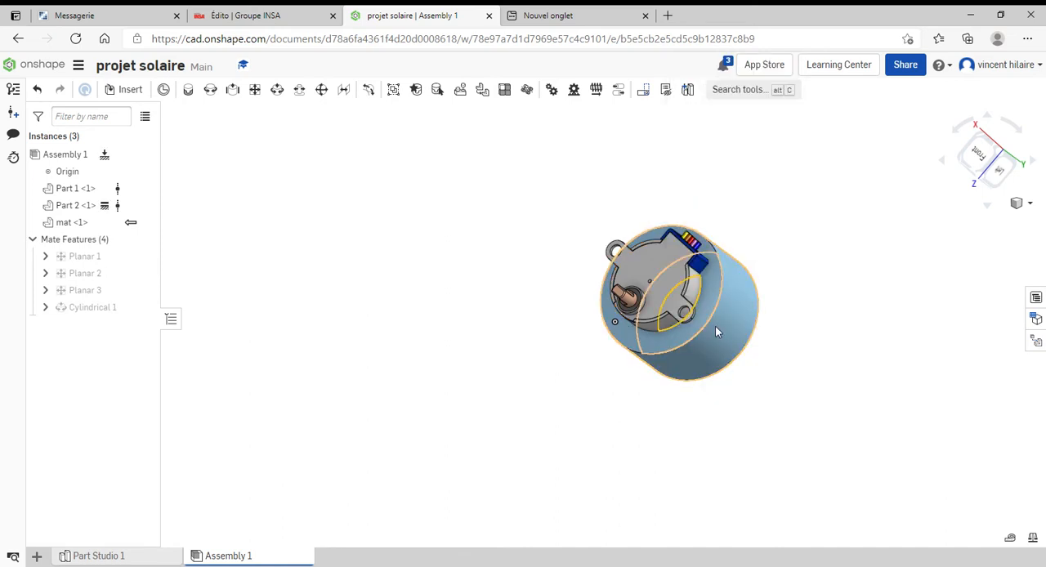
Slide the mat ring along the motor's axis to the rear end of the motor body
left_click_drag(715, 326, 683, 241)
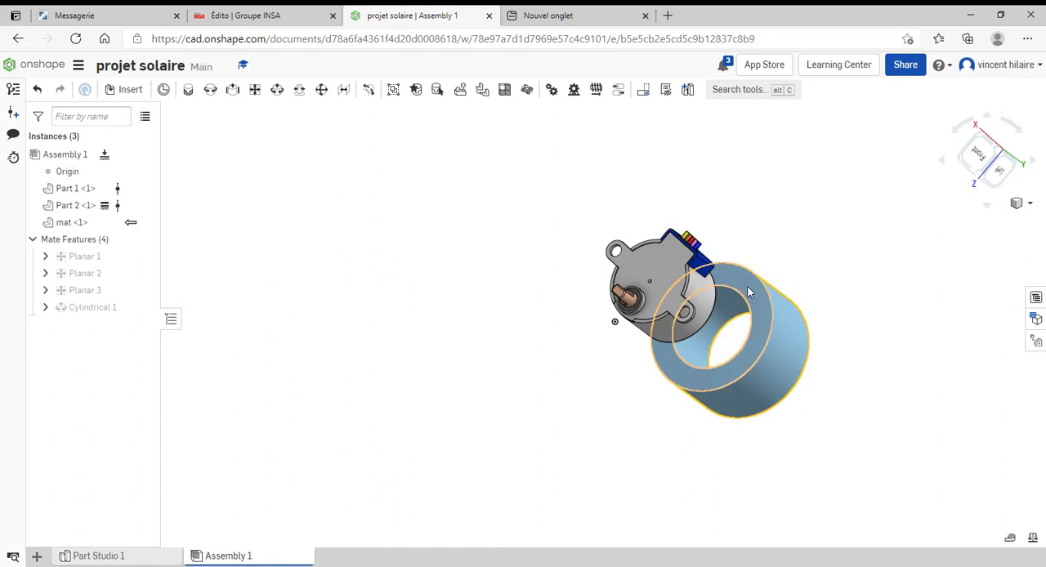
left_click_drag(760, 341, 732, 317)
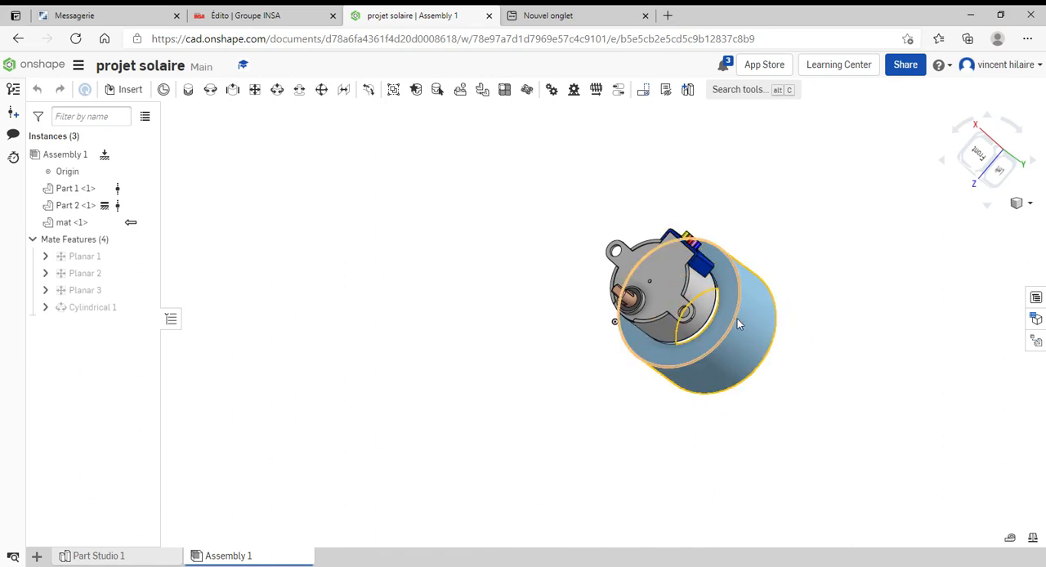
mouse_move(738, 319)
right_mouse_down()
mouse_move(797, 316)
mouse_move(720, 328)
right_mouse_up()
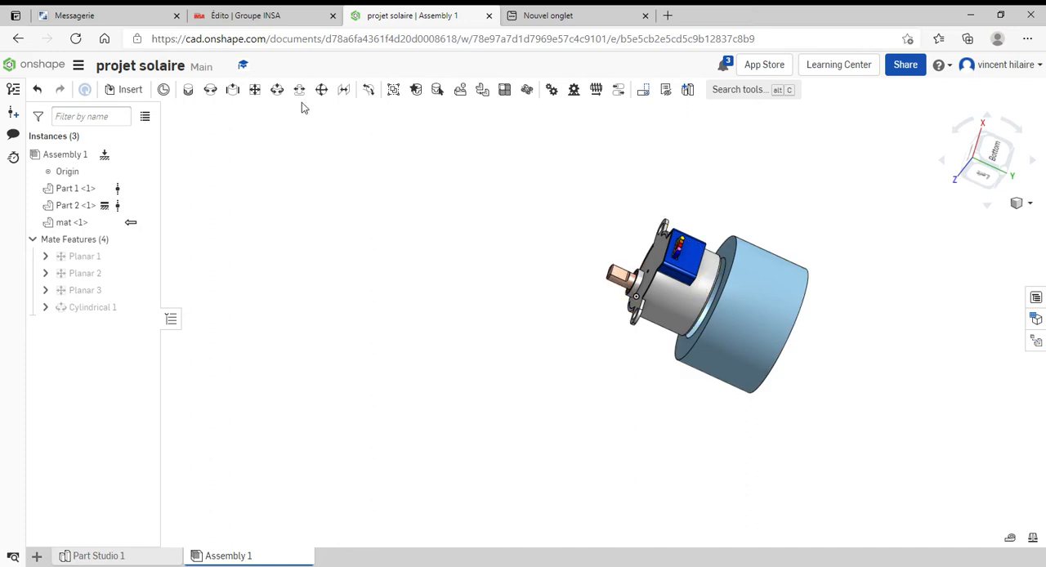
Add a Planar mate between the mat ring's flange-side end face and the mounting ear of the motor body, Part 2
left_click(255, 90)
scroll(679, 307, "down", 5)
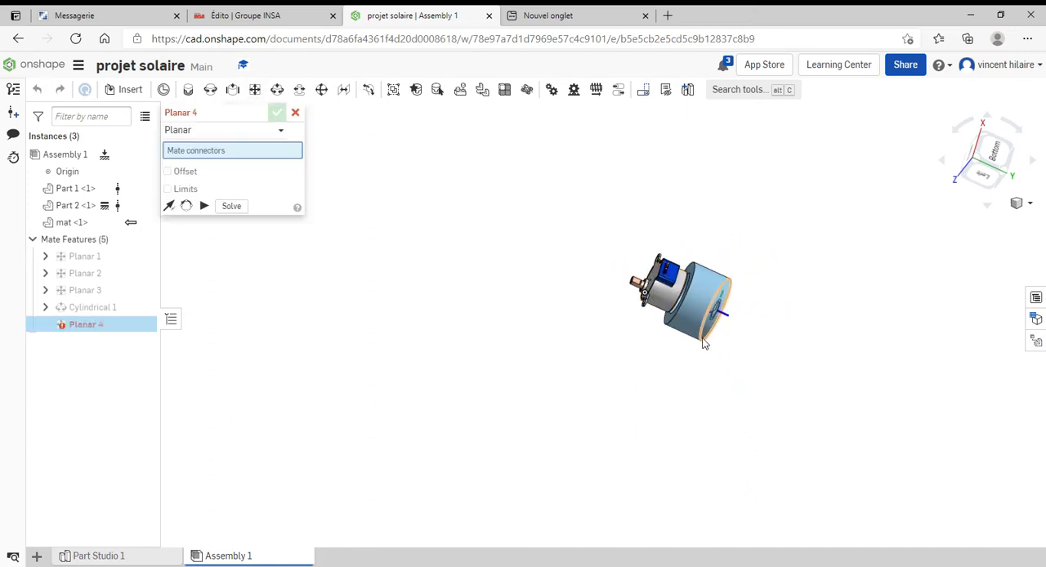
scroll(659, 338, "up", 10)
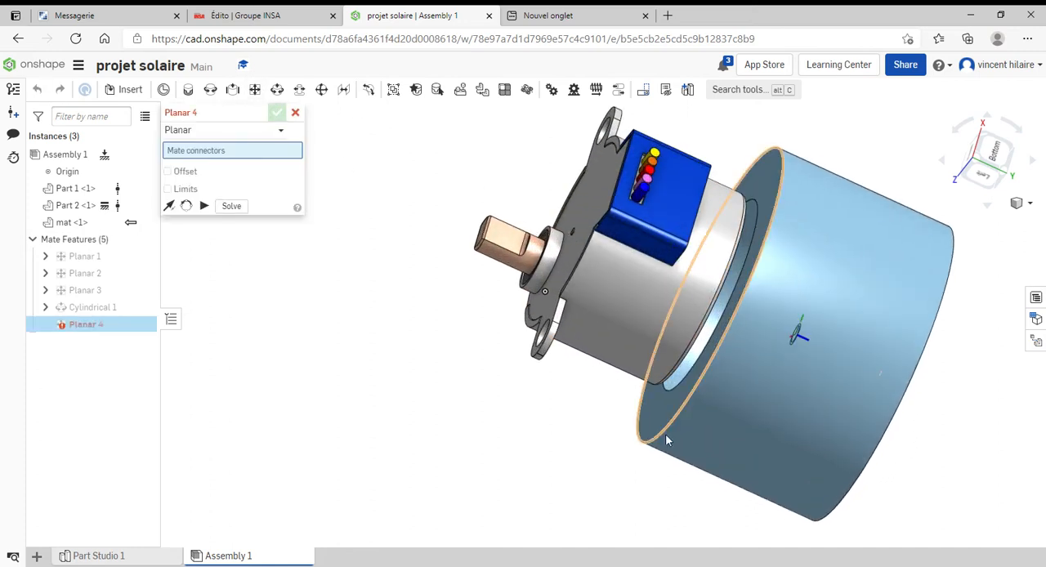
left_click(655, 421)
right_click_drag(594, 415, 557, 406)
scroll(595, 335, "up", 10)
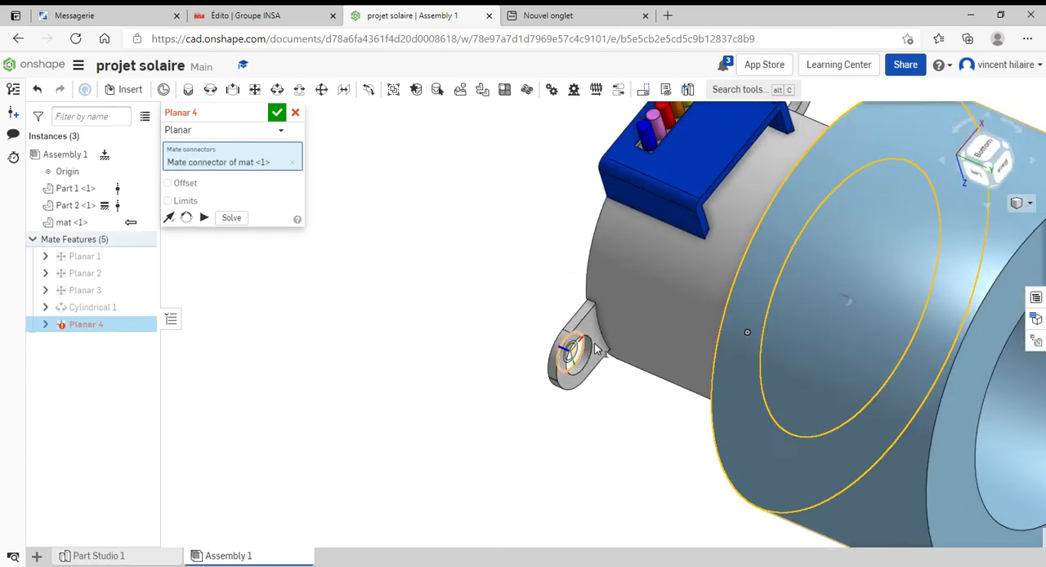
left_click(586, 291)
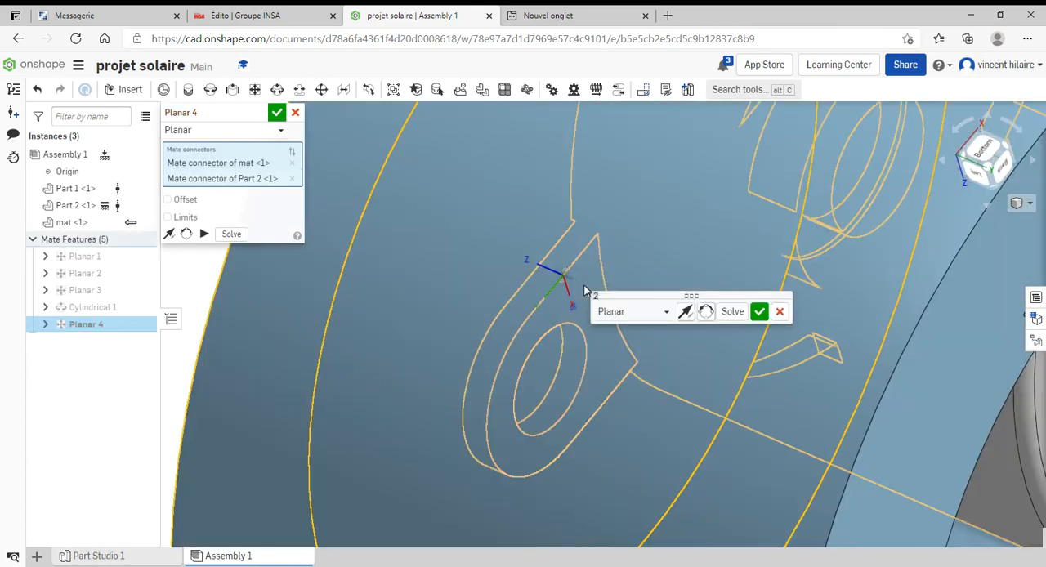
left_click(760, 312)
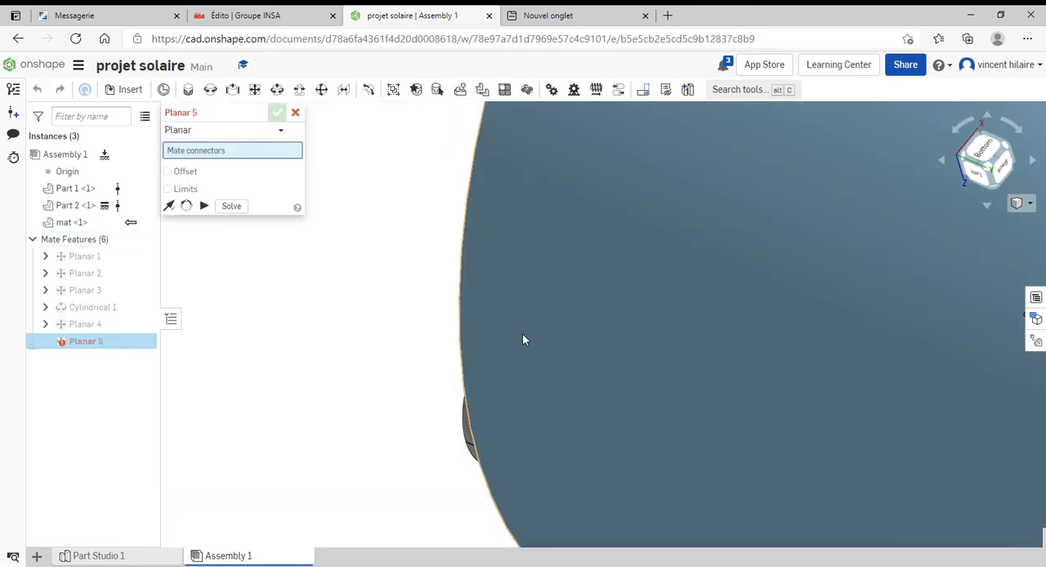
scroll(368, 335, "down", 5)
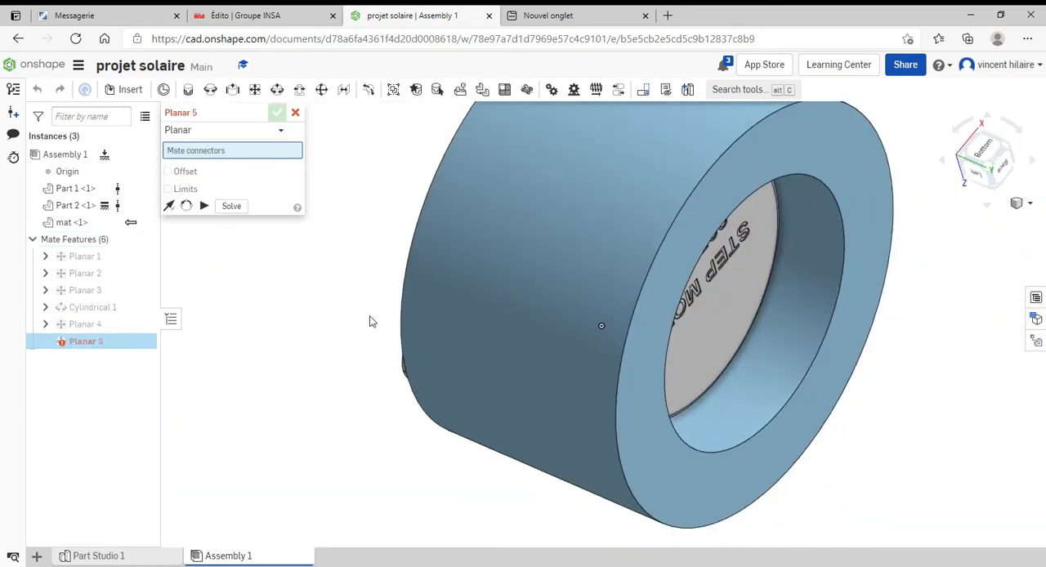
right_click_drag(370, 321, 322, 223)
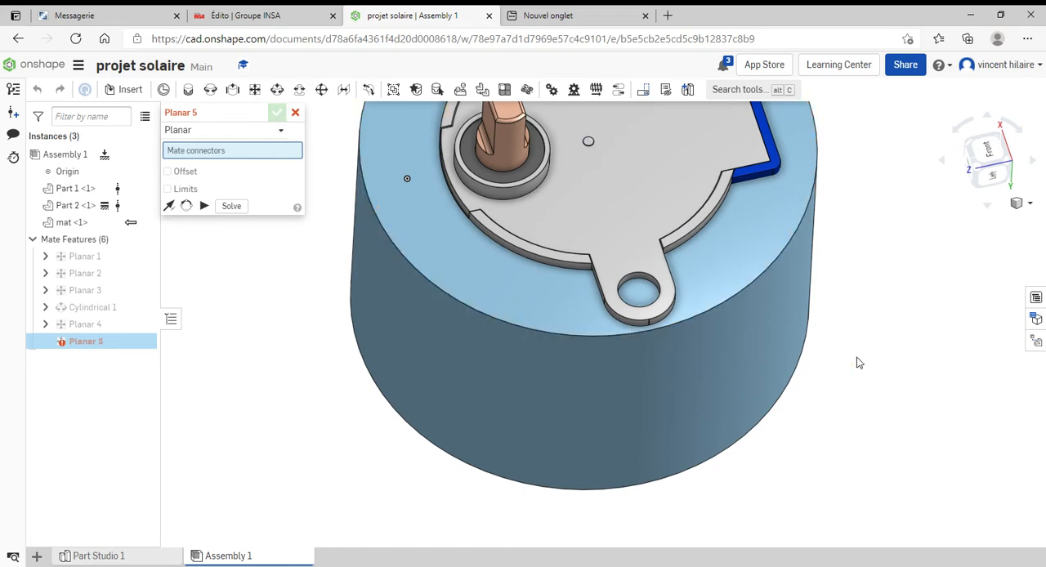
left_click(295, 112)
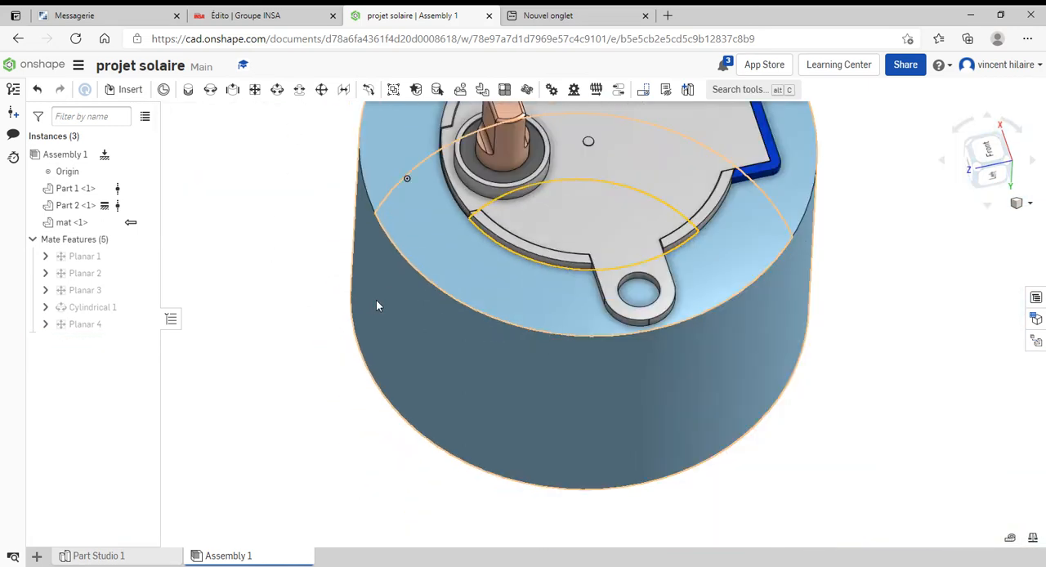
Open the mat ring for editing in context, using Context 2
scroll(376, 300, "down", 5)
right_click_drag(636, 236, 617, 280)
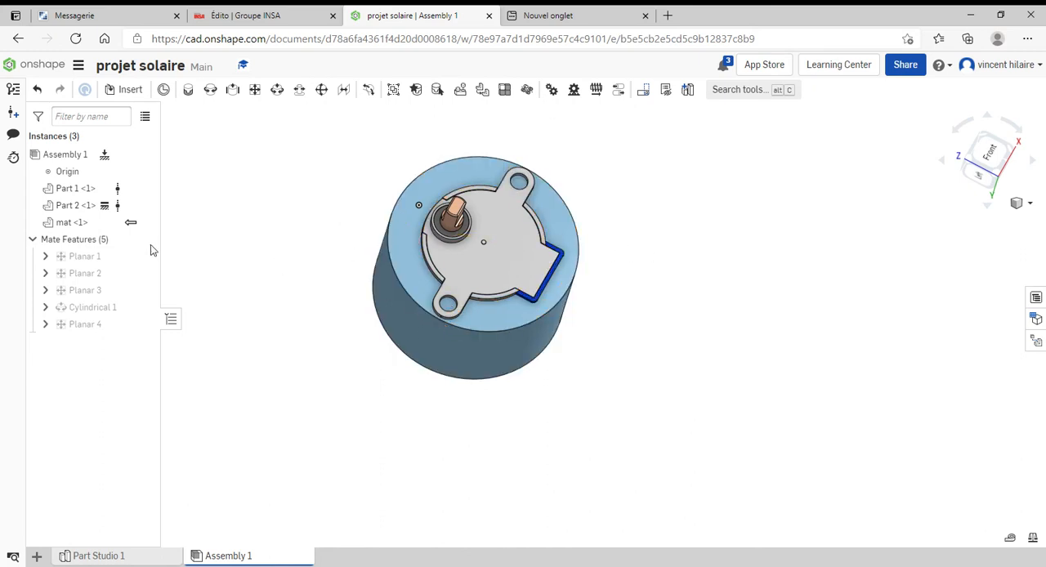
right_click(78, 225)
mouse_move(107, 221)
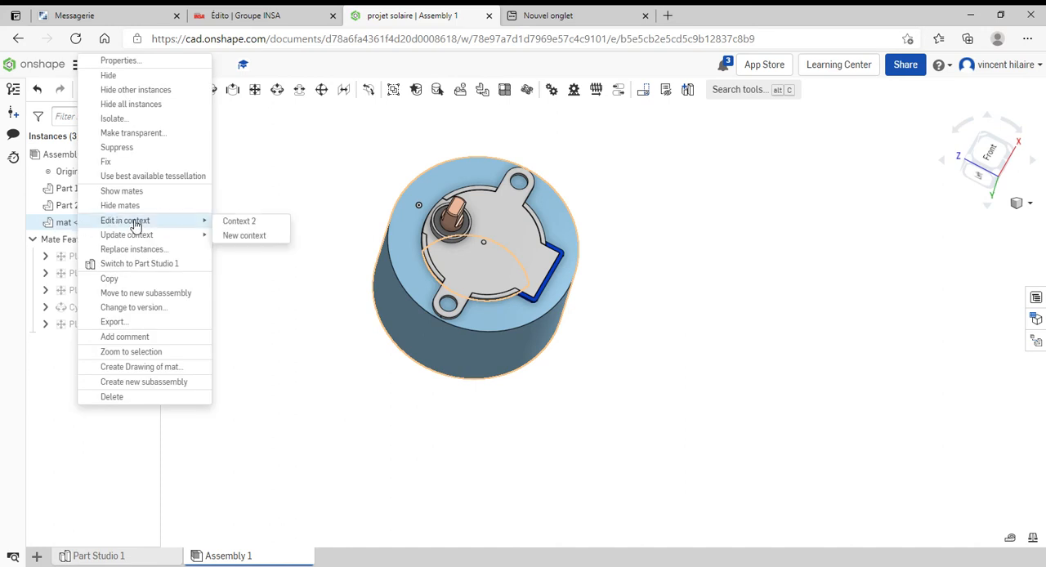
left_click(239, 221)
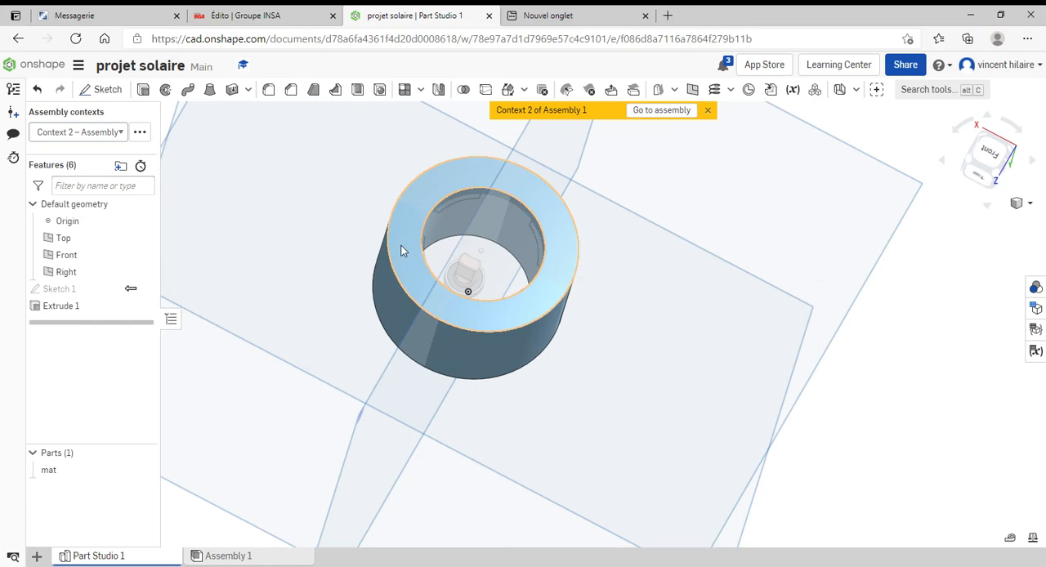
Sketch two circles, about 0.18 in and 0.23 in in diameter, on opposite sides of the ring's flange-side end face and accept the sketch
left_click(404, 248)
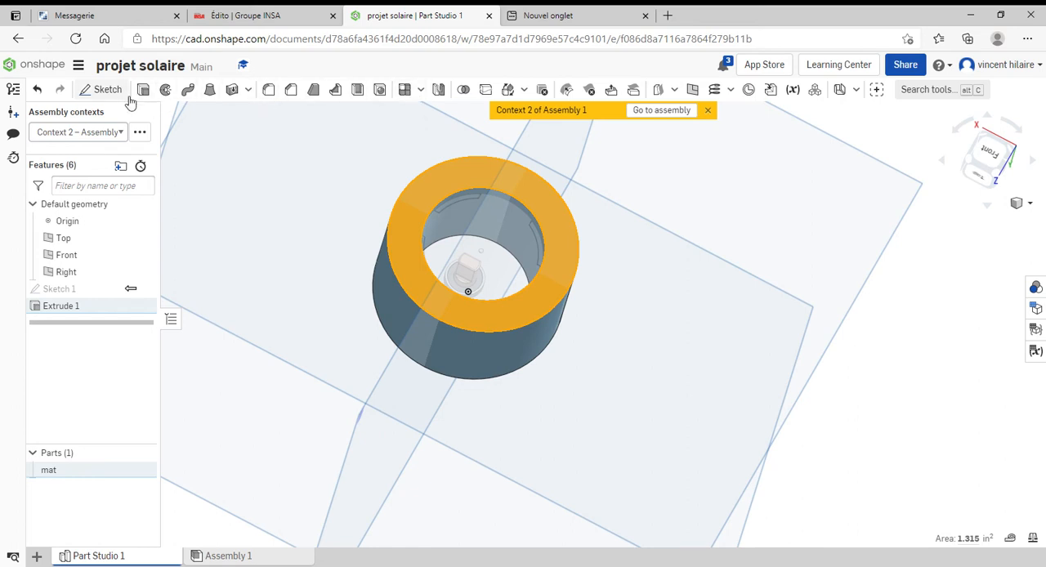
left_click(106, 90)
left_click(188, 89)
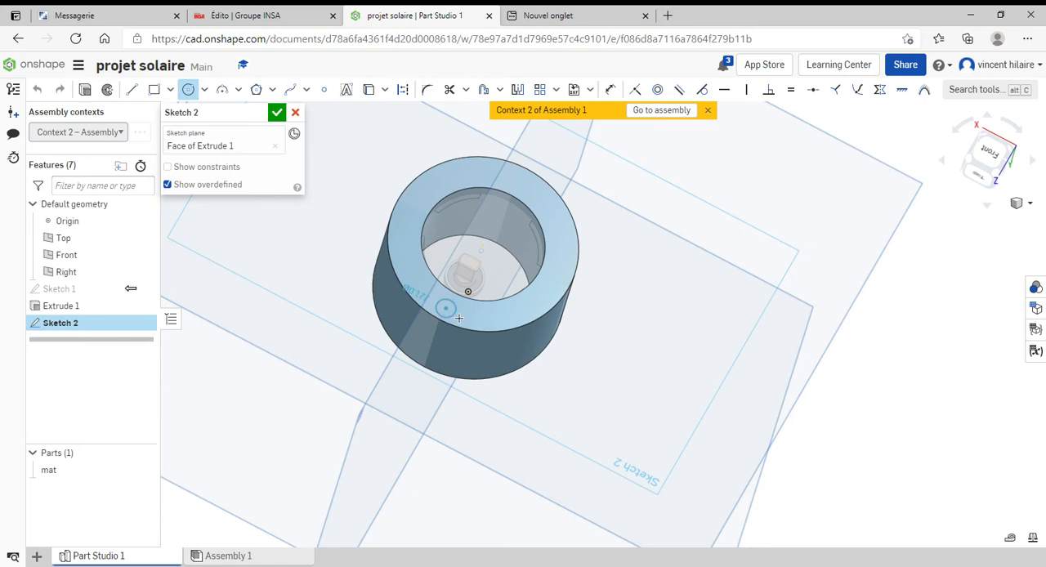
left_click(454, 315)
left_click(526, 188)
left_click(534, 199)
mouse_move(584, 261)
right_mouse_down()
mouse_move(570, 311)
mouse_move(577, 306)
right_mouse_up()
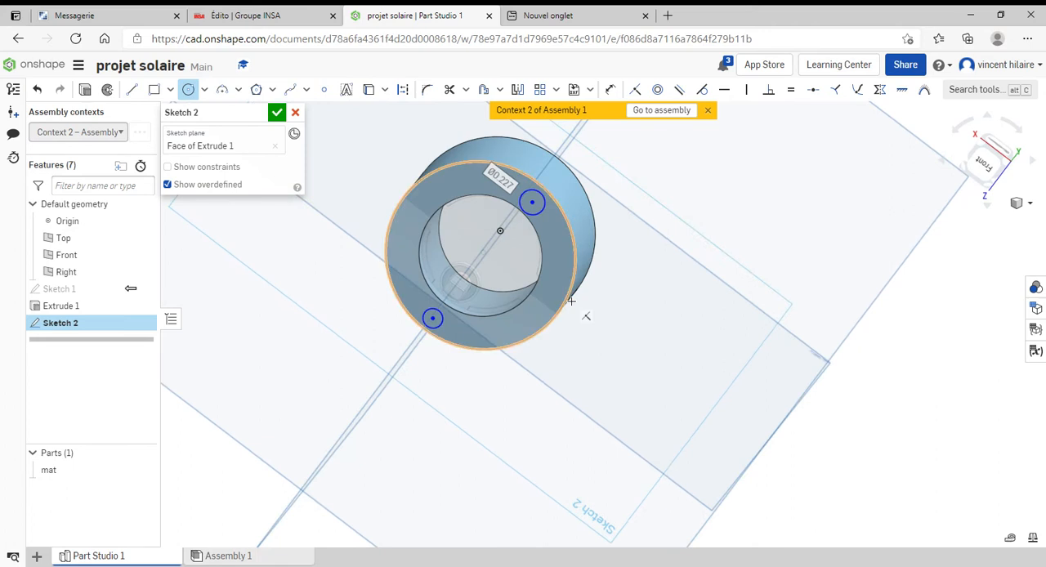
left_click(276, 114)
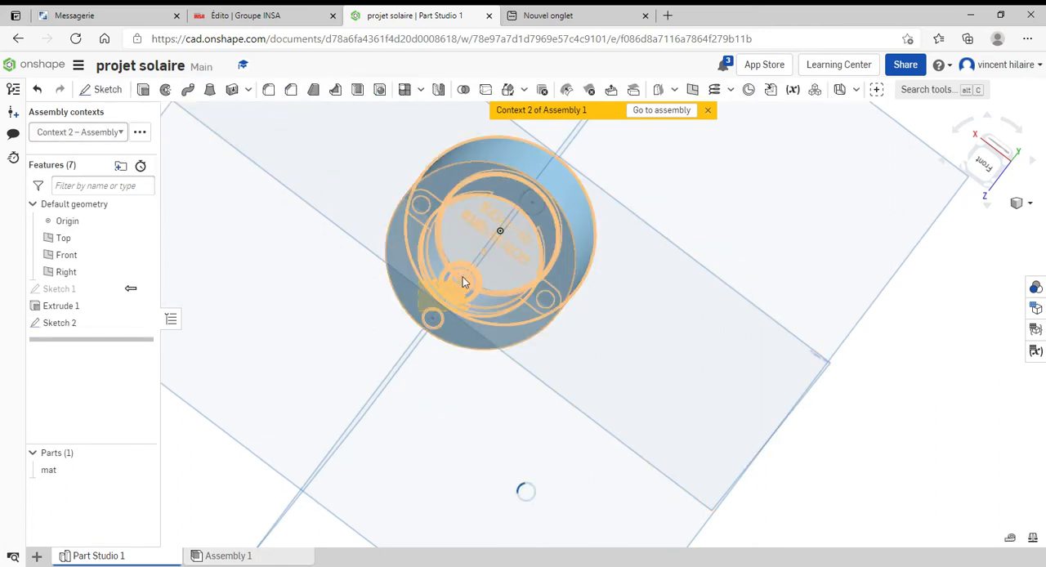
Return to Assembly 1 and open the mat ring for editing in a new context
left_click(658, 111)
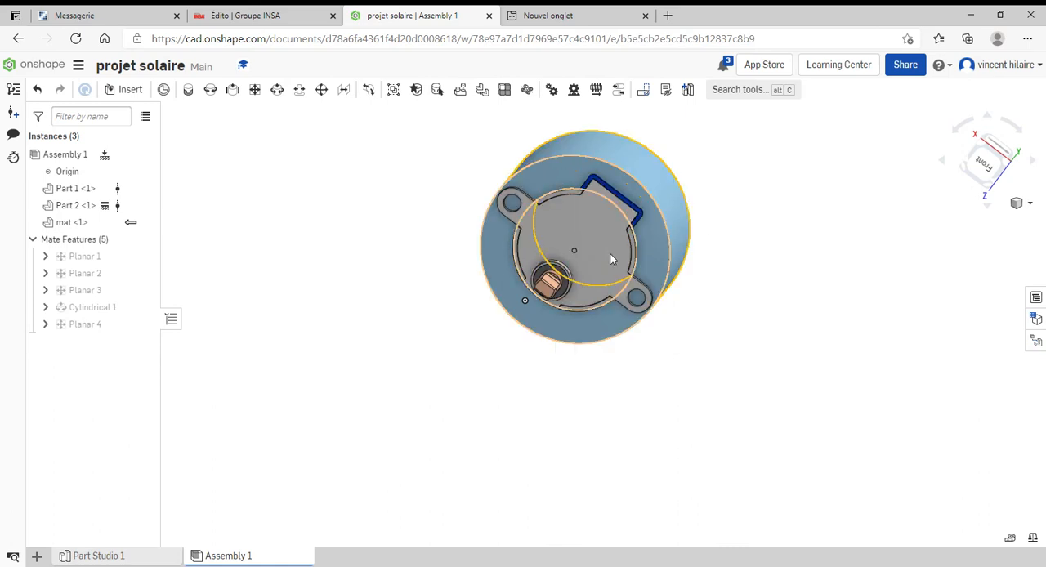
right_click_drag(610, 253, 475, 265)
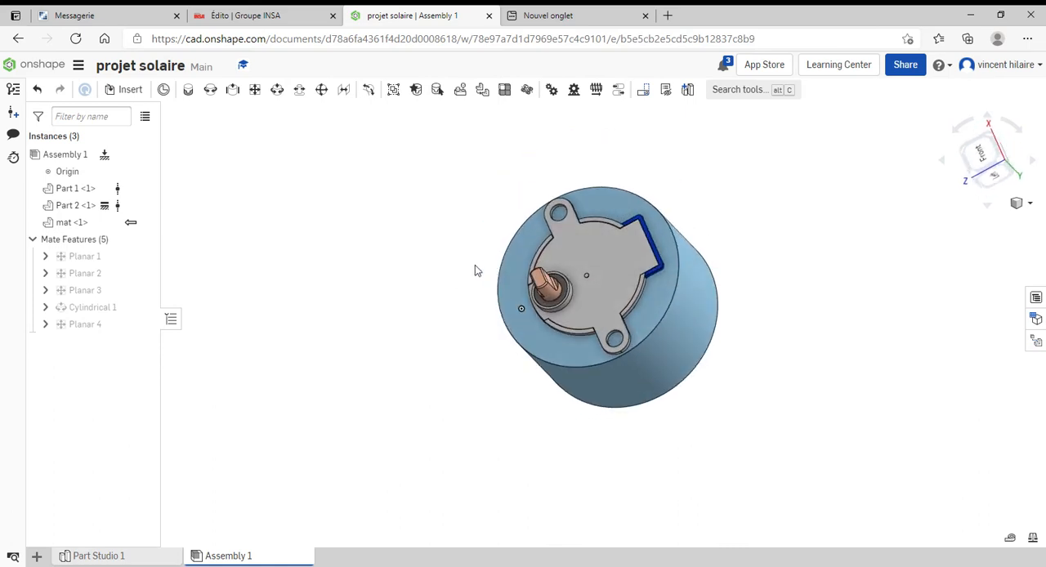
right_click(51, 223)
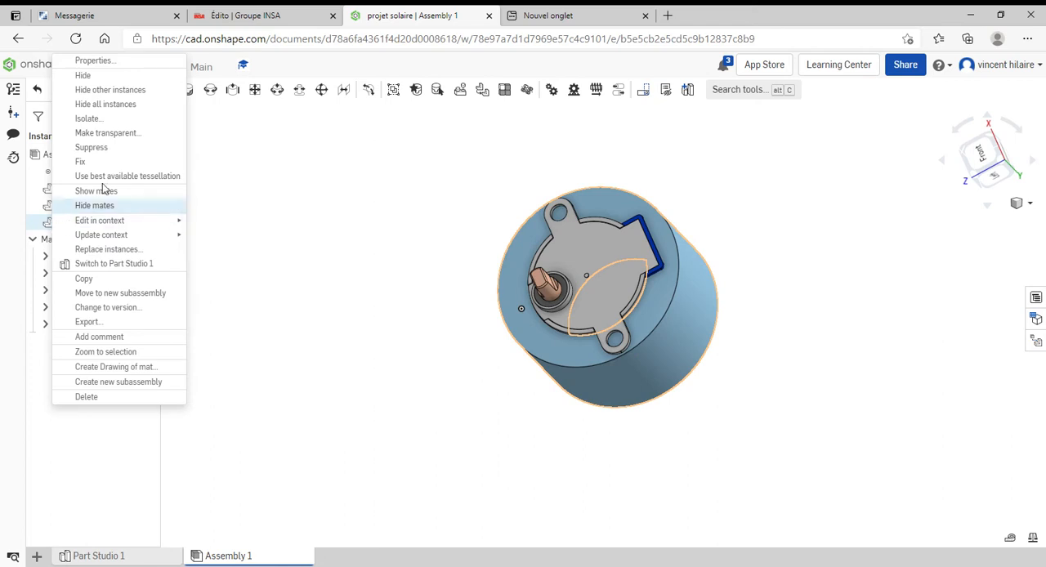
mouse_move(123, 225)
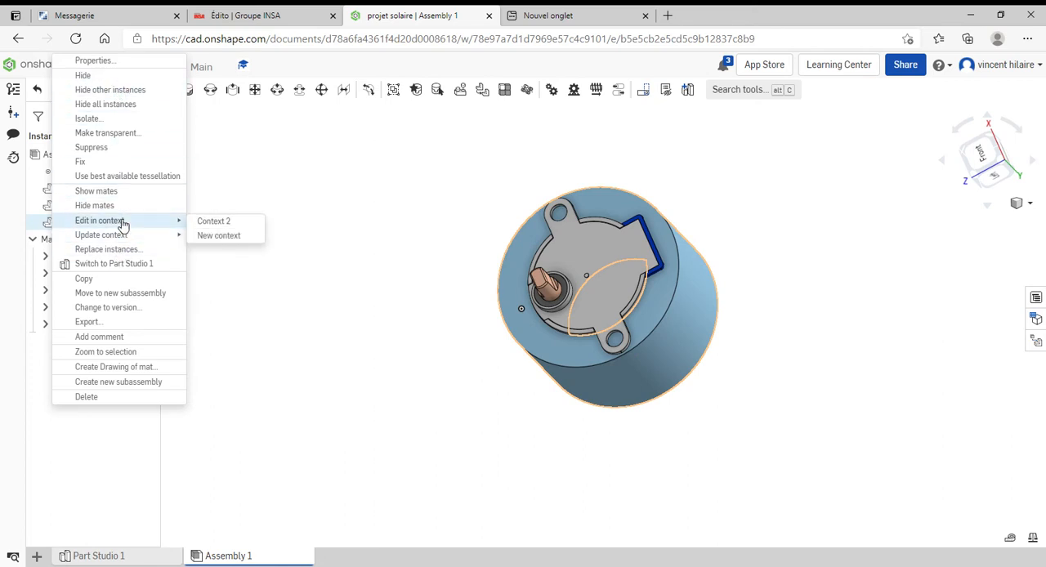
left_click(203, 234)
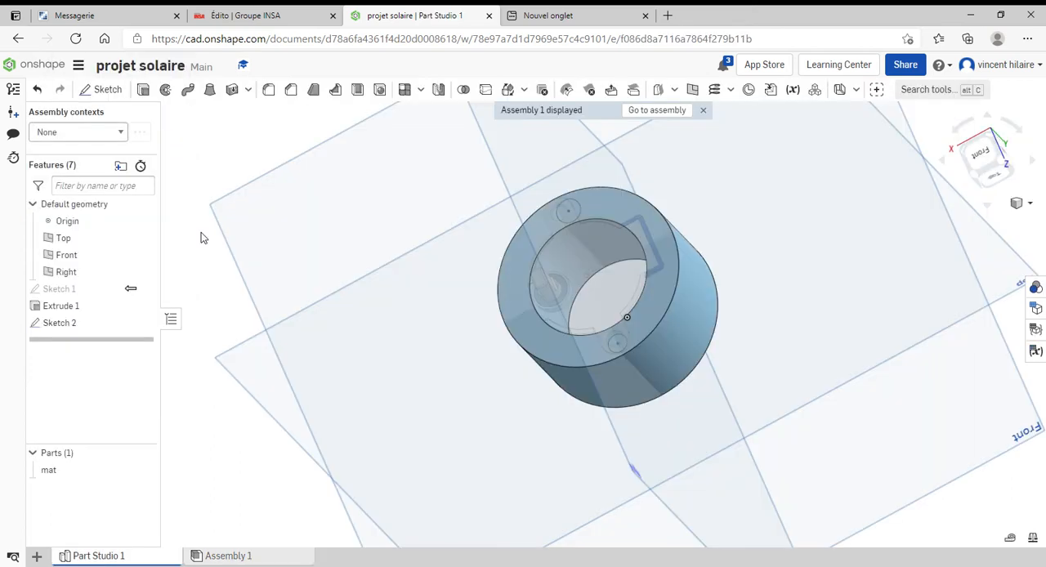
In Sketch 2, make the larger circle concentric with the adjacent mounting-ear hole of the motor and accept the sketch
right_click_drag(204, 238, 693, 320)
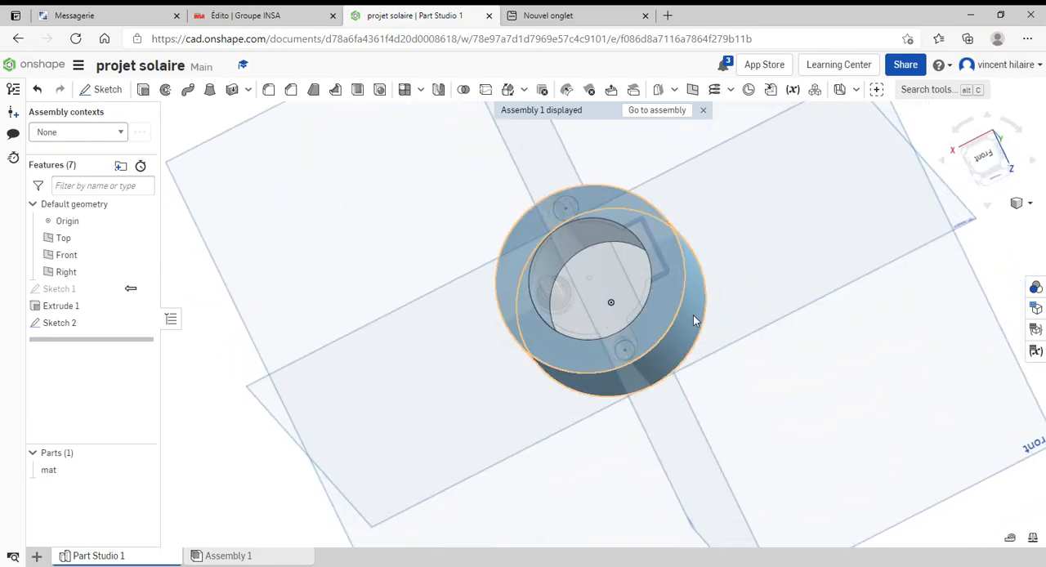
mouse_move(614, 306)
right_mouse_down()
mouse_move(582, 288)
mouse_move(605, 257)
right_mouse_up()
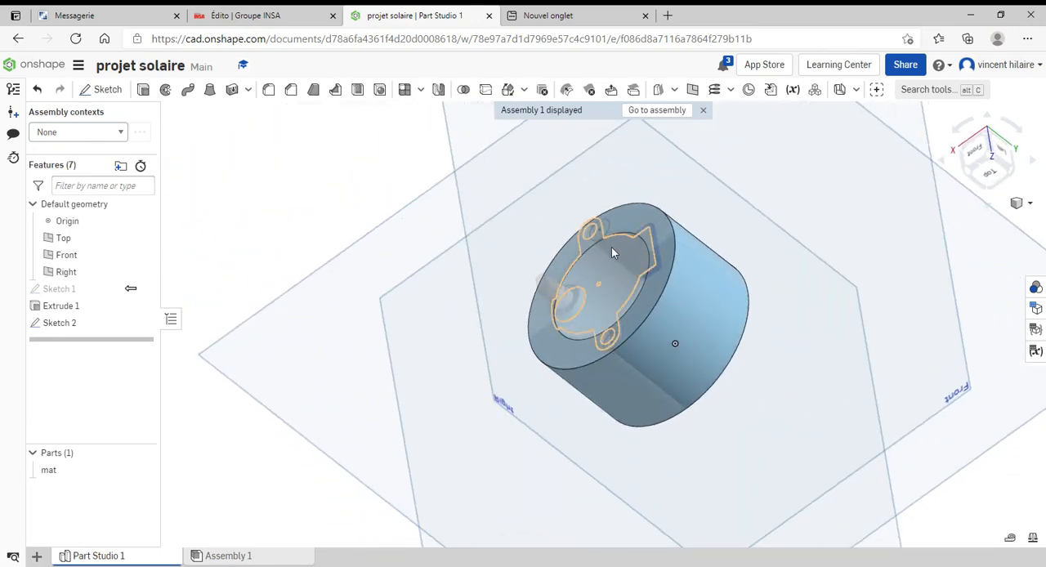
scroll(584, 275, "down", 3)
scroll(585, 274, "up", 6)
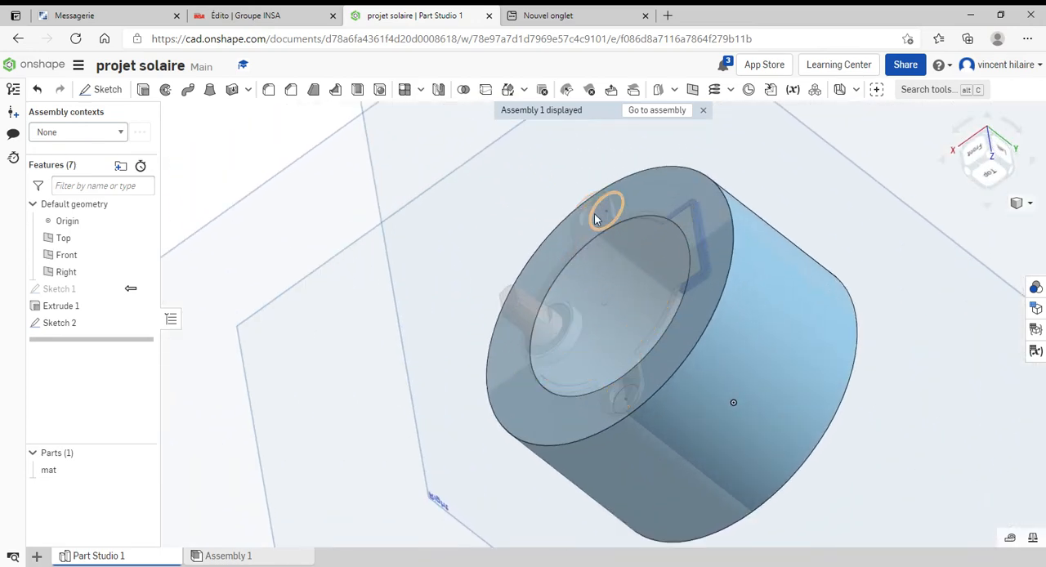
mouse_move(523, 302)
right_mouse_down()
mouse_move(608, 270)
mouse_move(615, 233)
right_mouse_up()
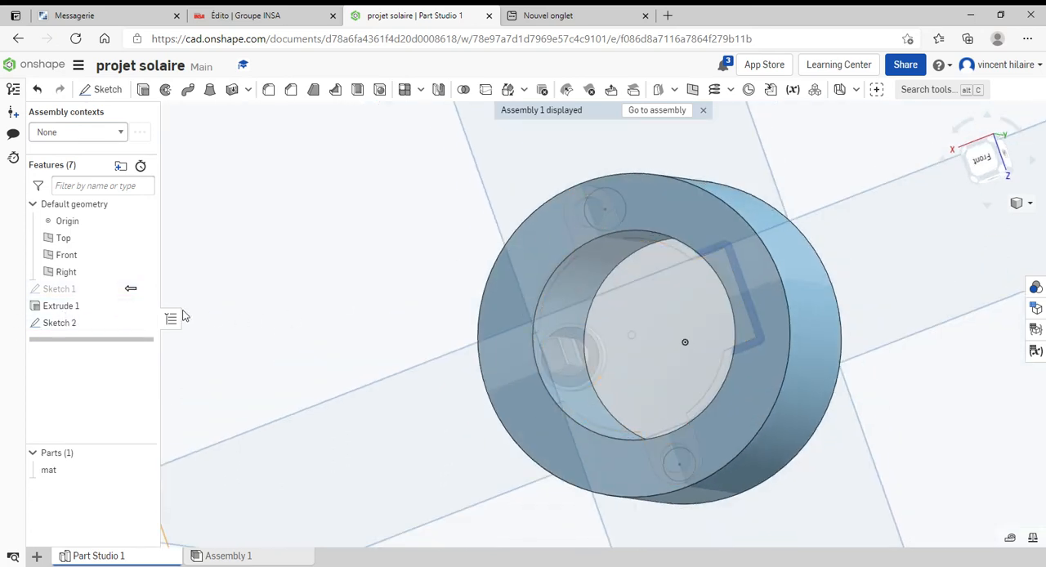
double_click(56, 324)
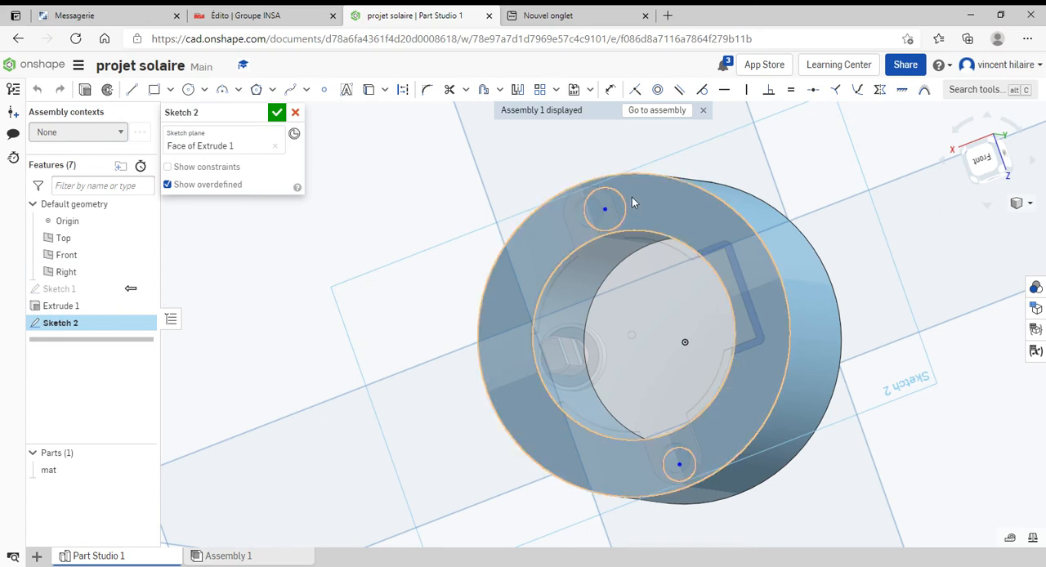
left_click(657, 89)
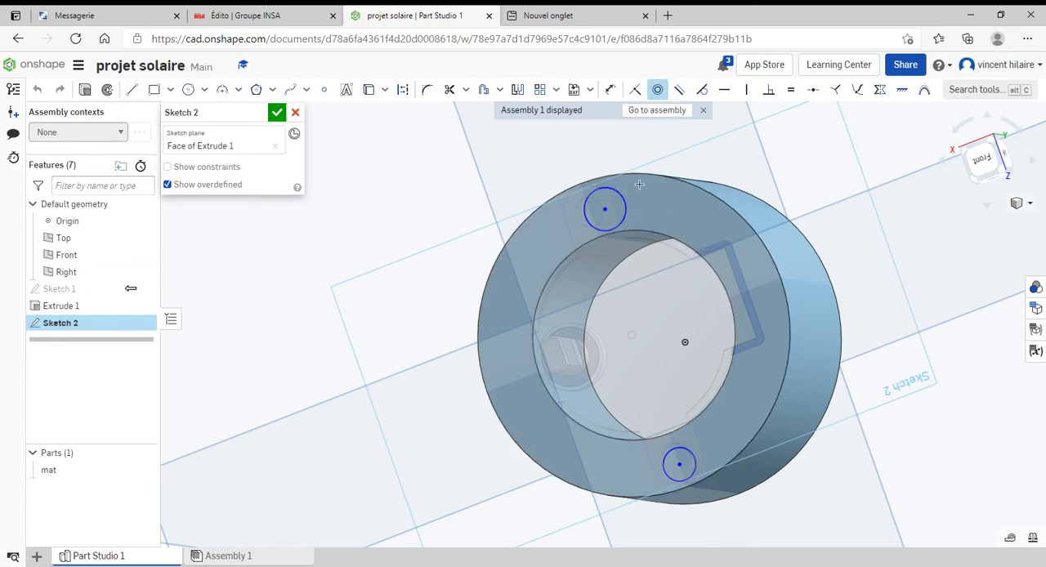
left_click(603, 210)
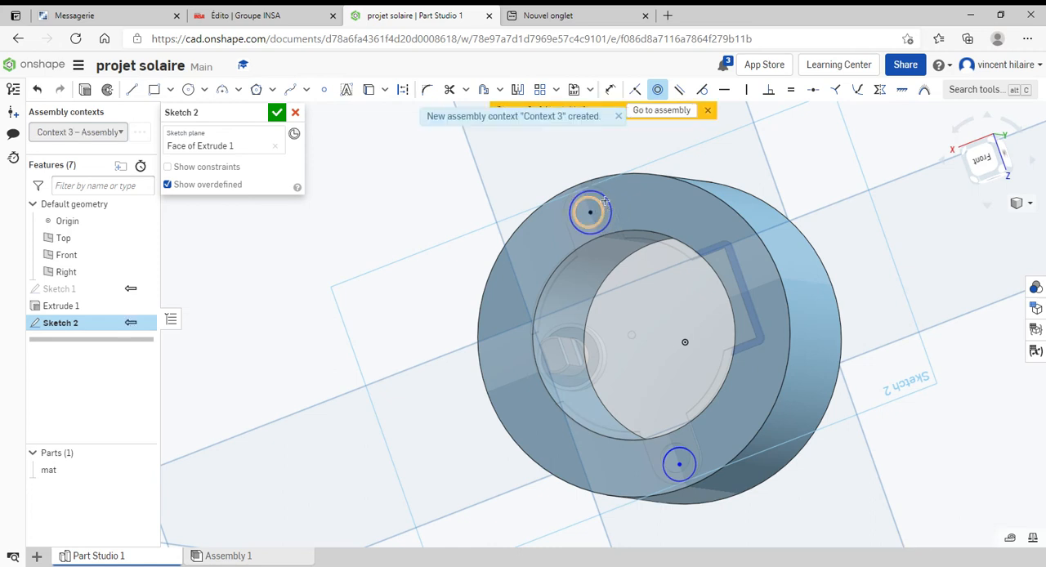
left_click(276, 112)
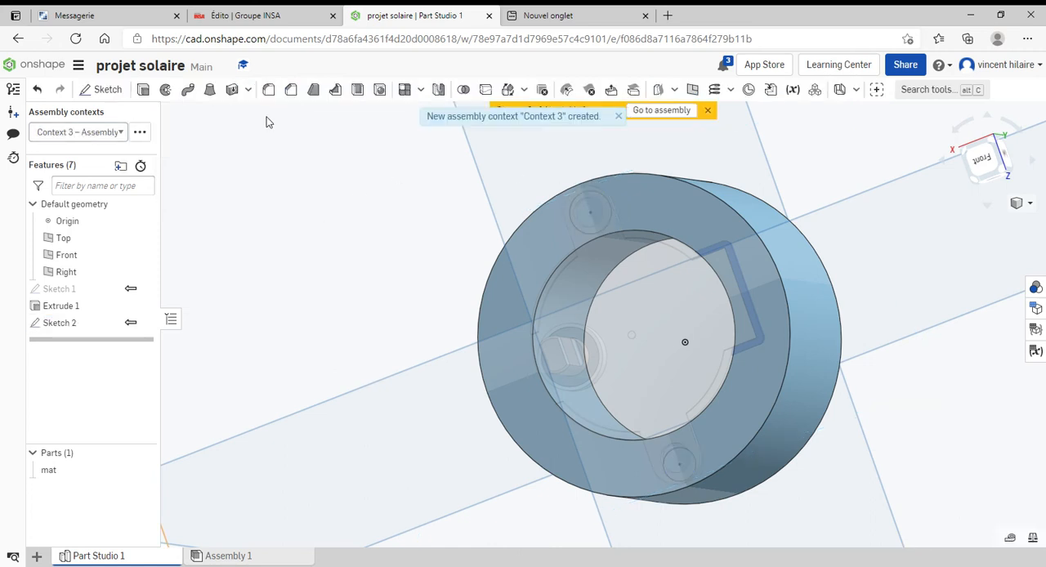
Reopen Sketch 2 and make the smaller circle concentric with the motor's other mounting-ear hole
double_click(51, 326)
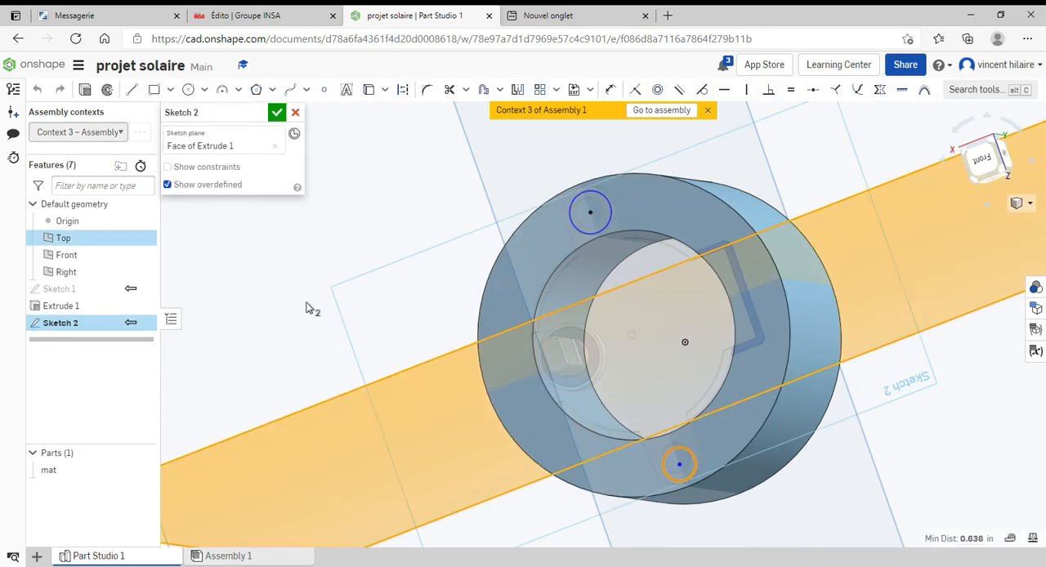
left_click(658, 89)
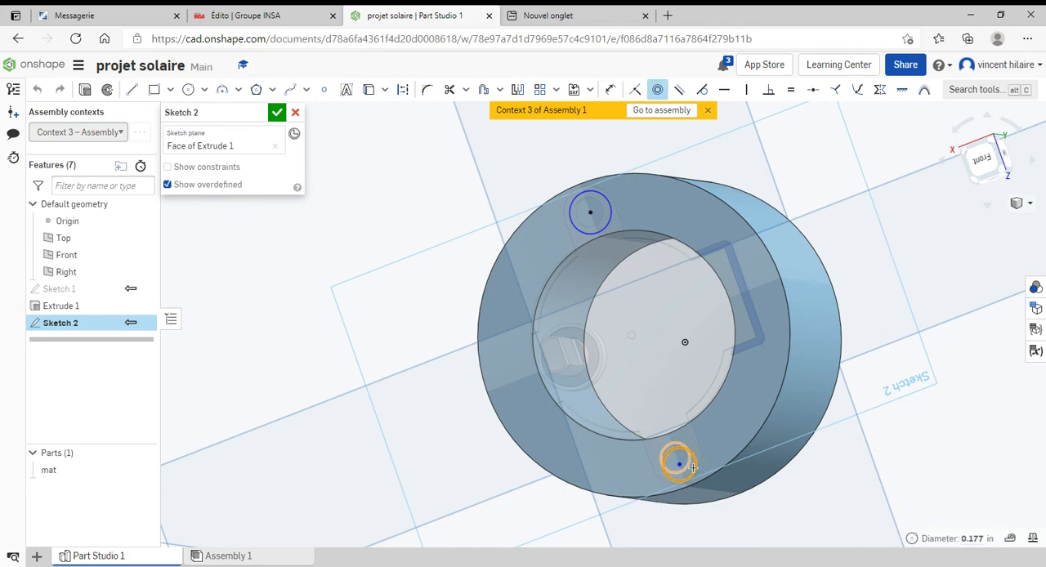
left_click(697, 468)
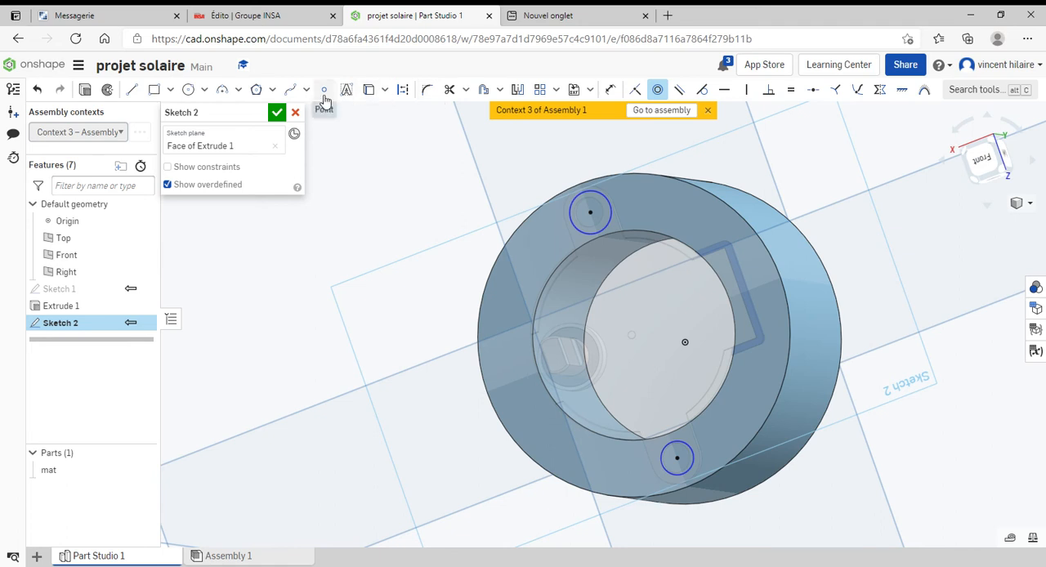
Dimension both mounting-hole circles in Sketch 2 to a diameter of 0.1 in and accept the sketch
left_click(610, 89)
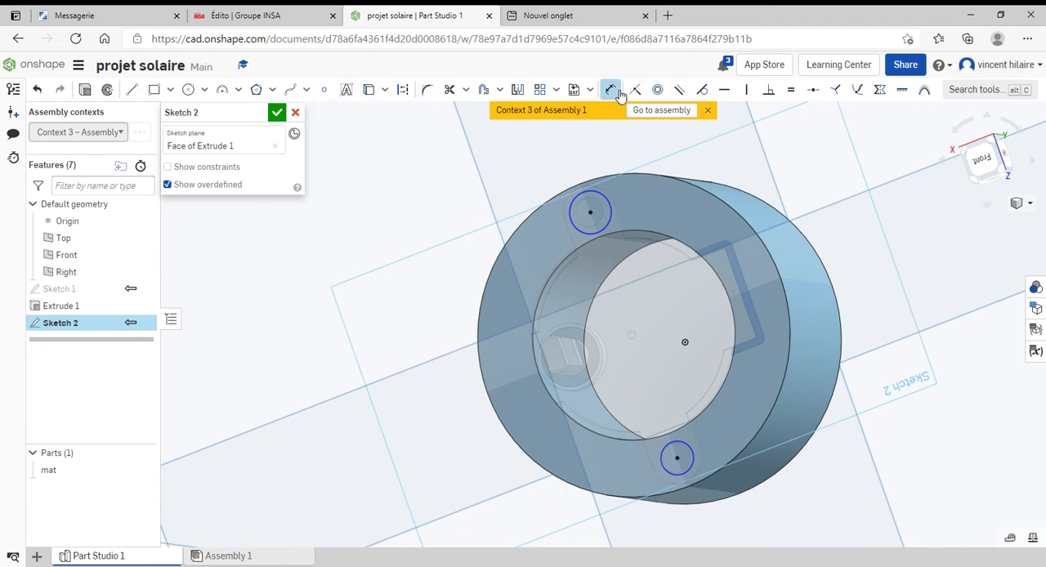
left_click(612, 201)
left_click(614, 152)
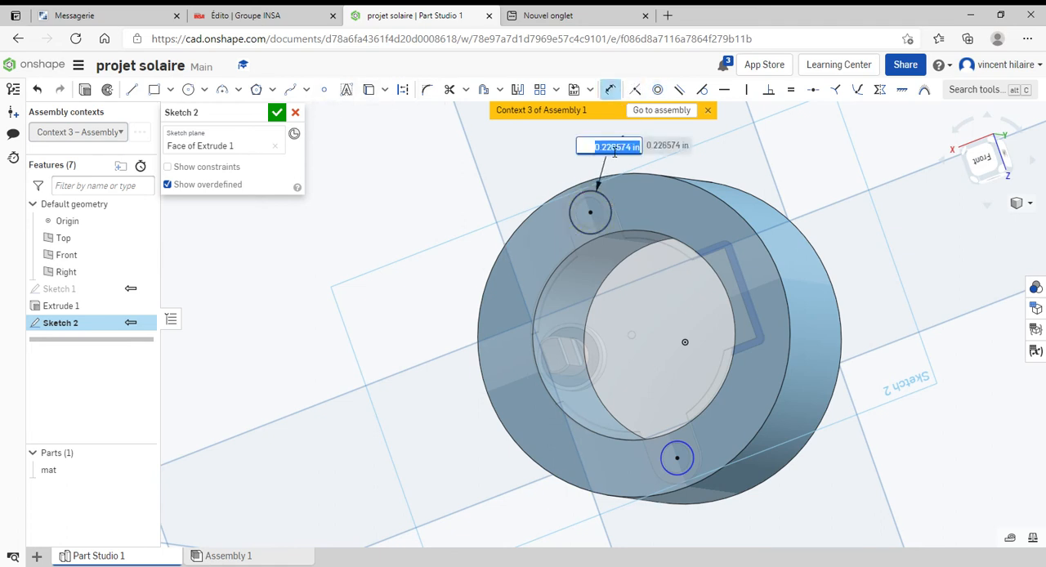
type("0")
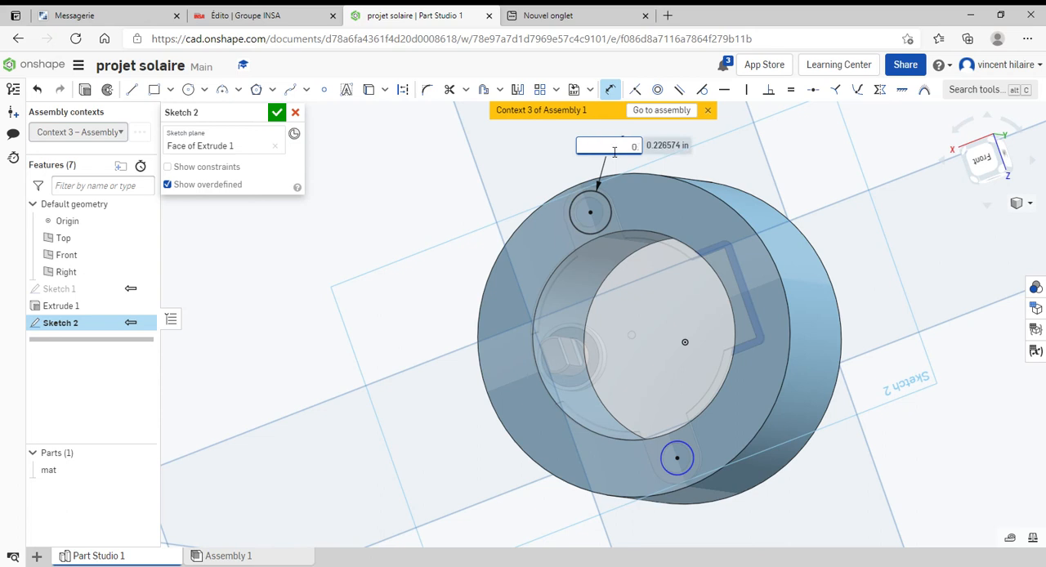
type(".1")
key("Return")
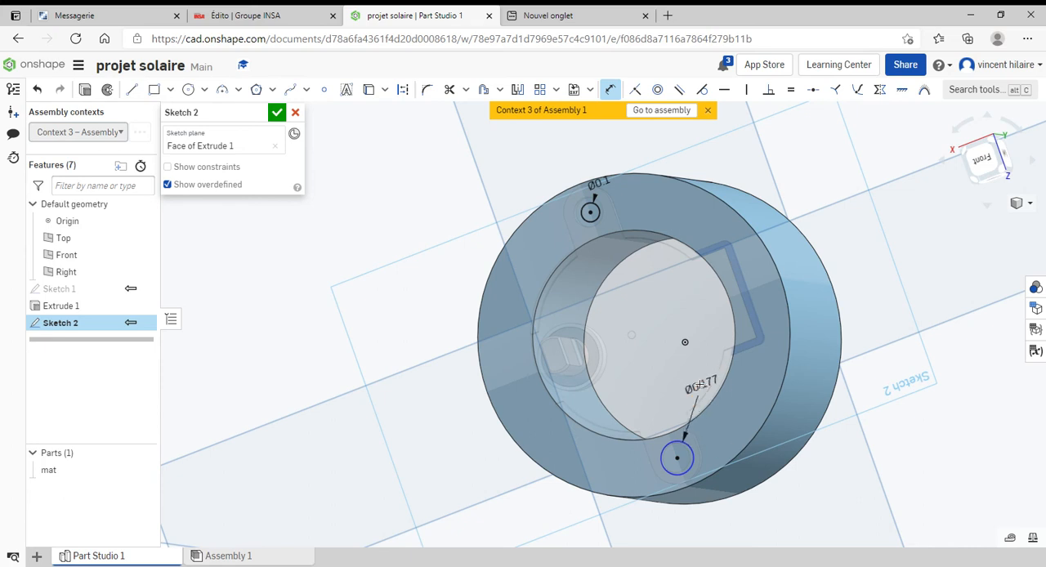
left_click(701, 384)
type("0.1")
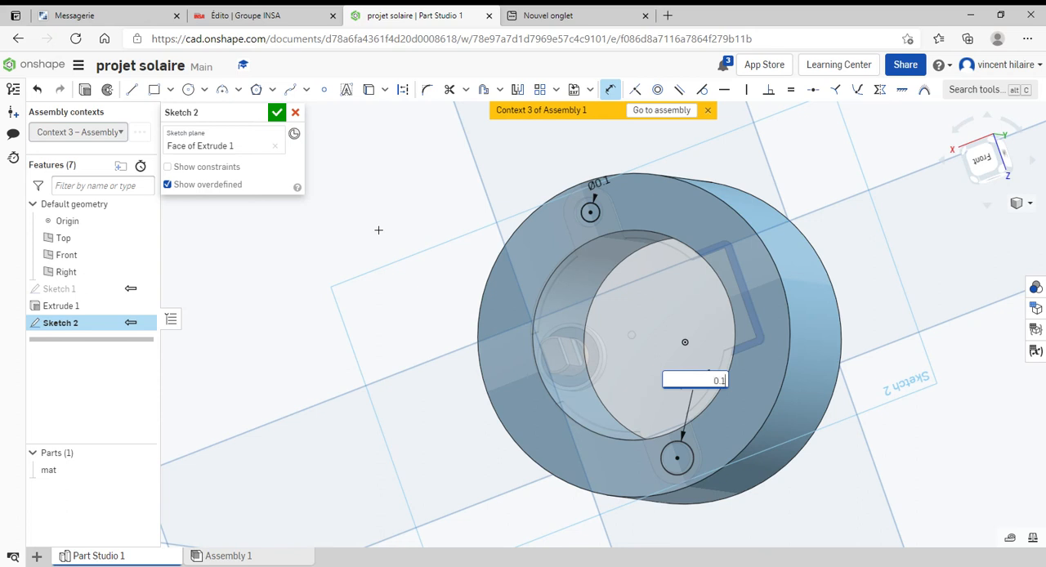
left_click(278, 112)
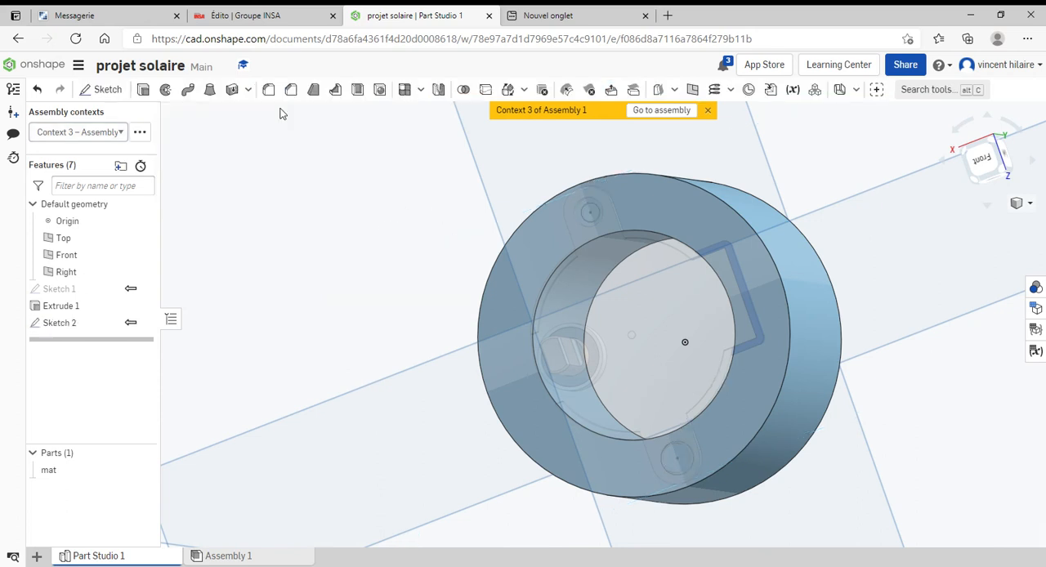
Extrude the two Sketch 2 circles as a Remove cut, Blind to a depth of 1 in, into the mat ring
left_click(348, 207)
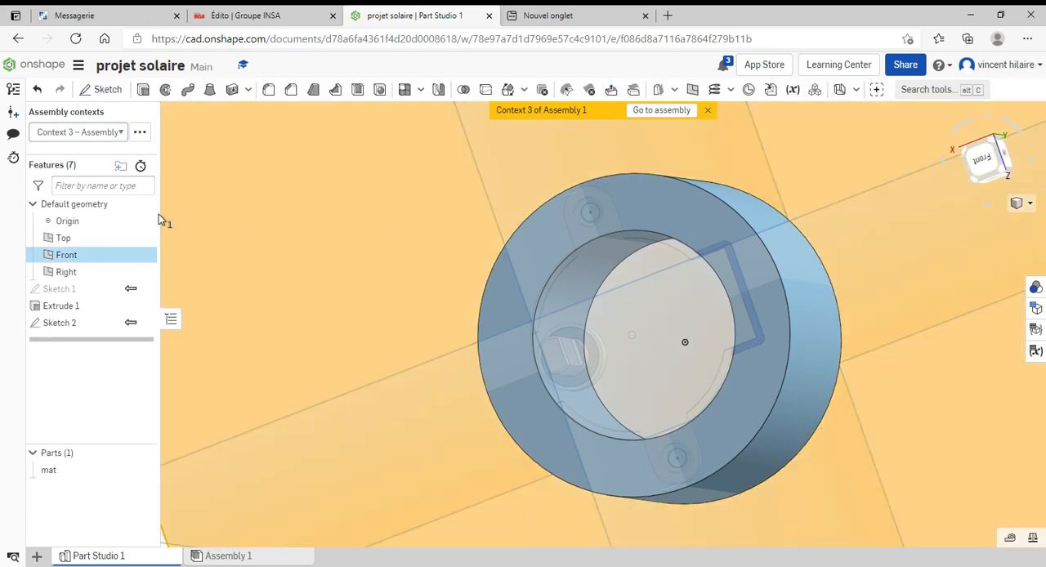
left_click(66, 323)
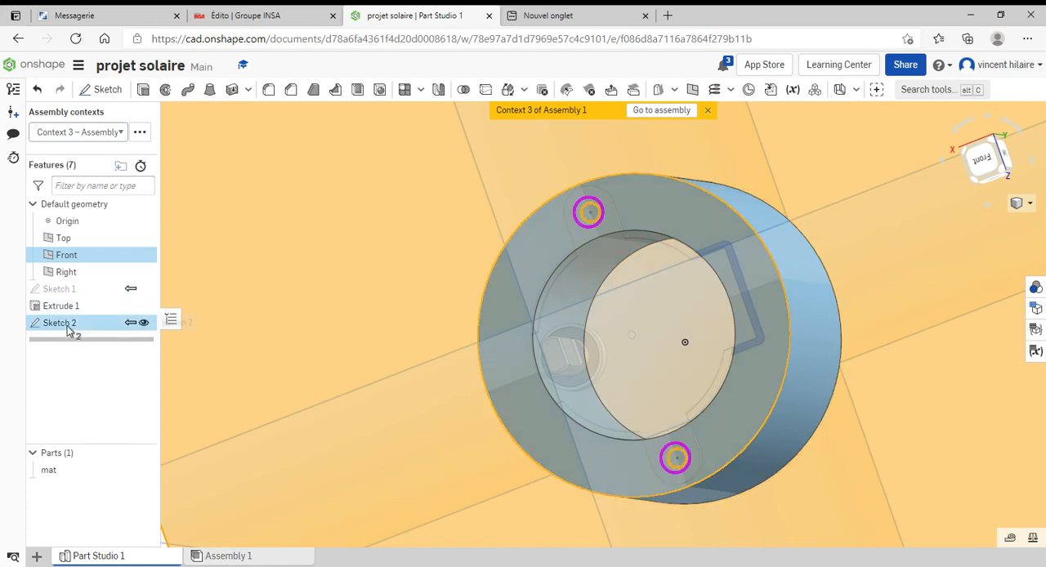
left_click(144, 91)
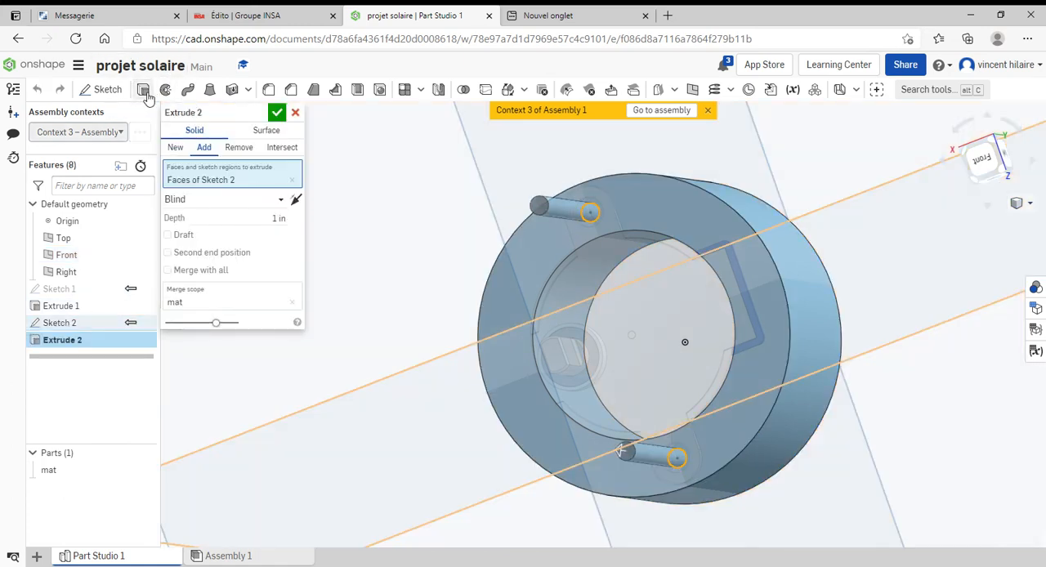
left_click(239, 148)
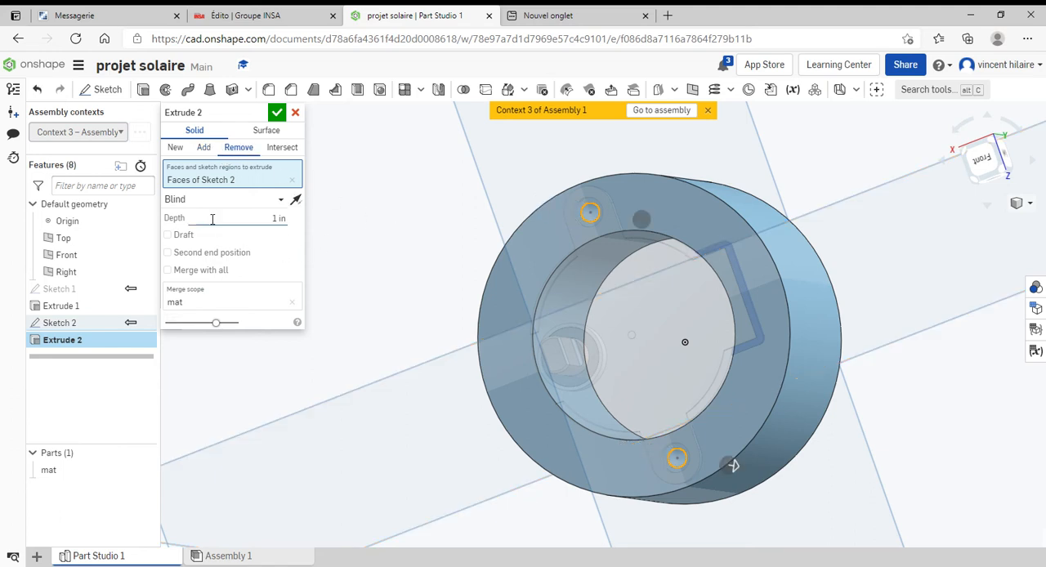
left_click(280, 113)
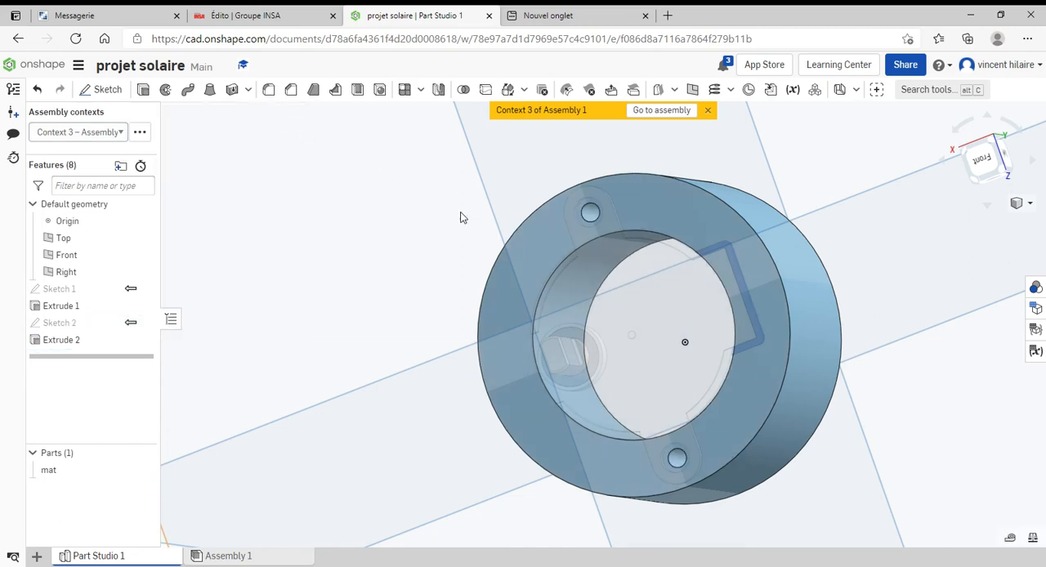
Return to Assembly 1 and rotate the mat ring about its axis so its holes sit beside the motor's ears
right_click_drag(460, 217, 486, 215)
left_click(663, 110)
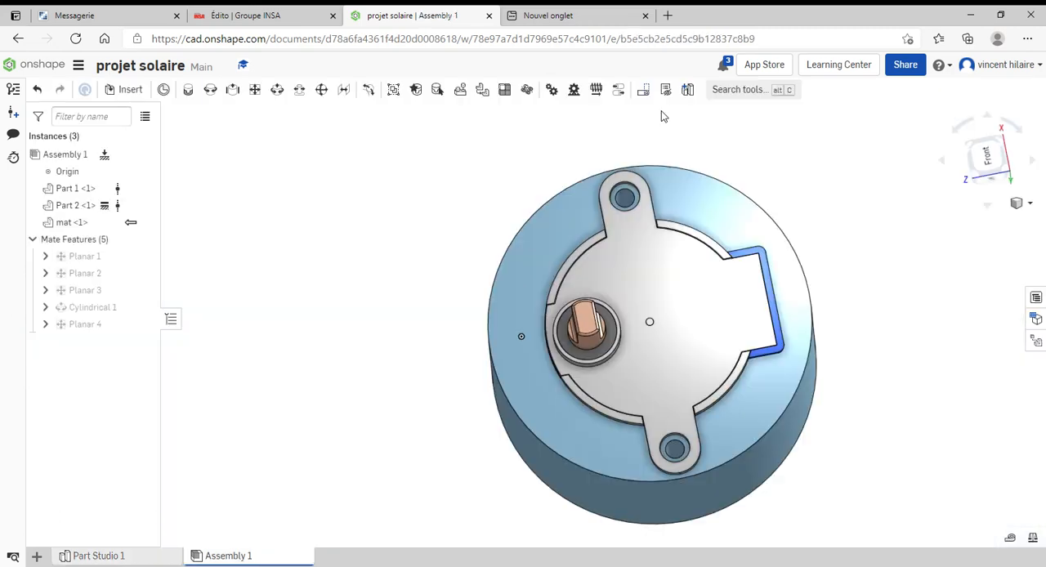
mouse_move(332, 255)
right_mouse_down()
mouse_move(329, 271)
mouse_move(331, 251)
right_mouse_up()
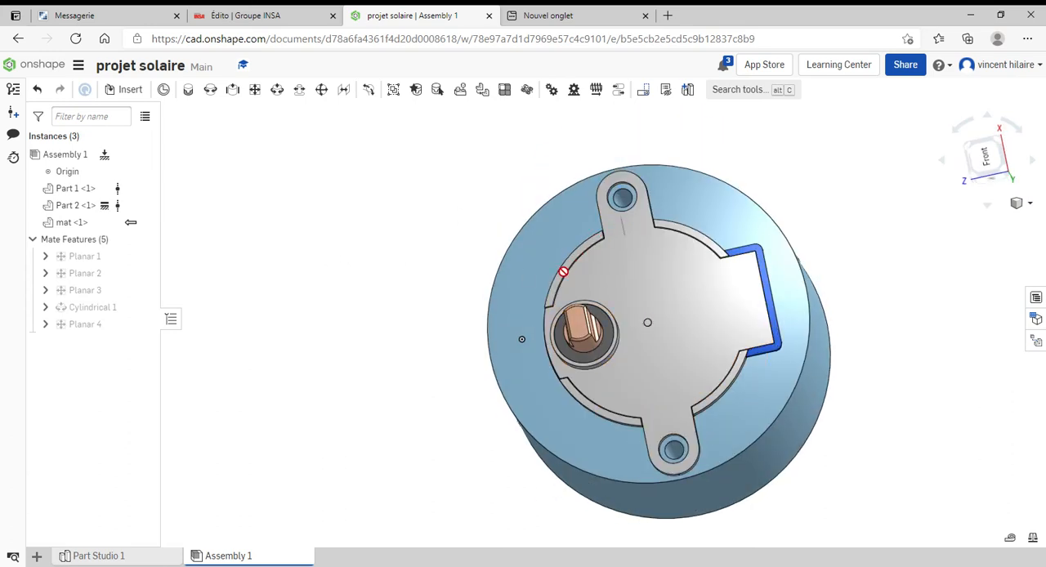
left_click_drag(704, 208, 559, 206)
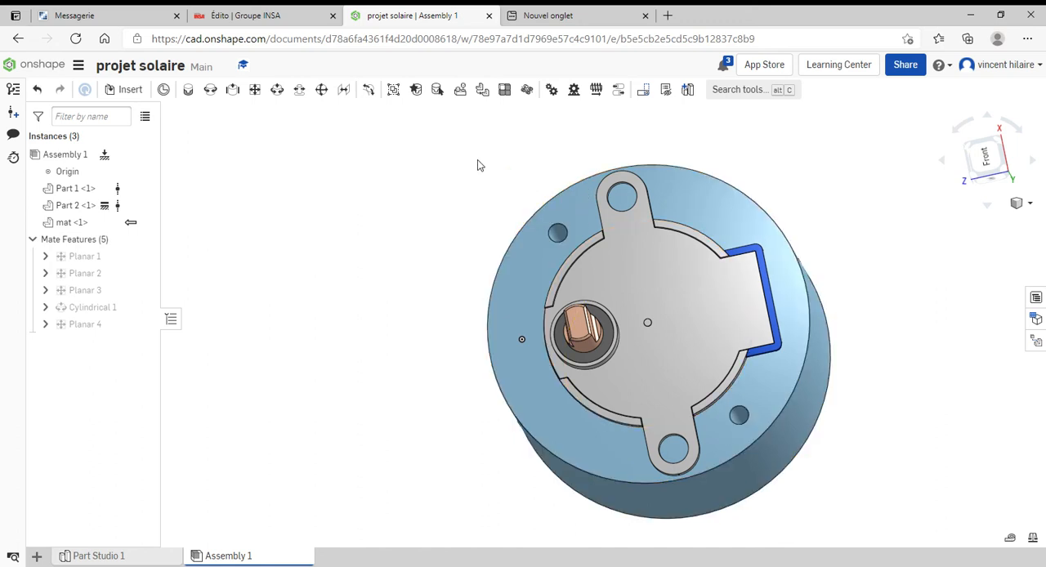
Add a cylindrical mate between the mat ring's upper screw hole and the motor's upper mounting-ear hole
left_click(278, 90)
scroll(515, 237, "down", 3)
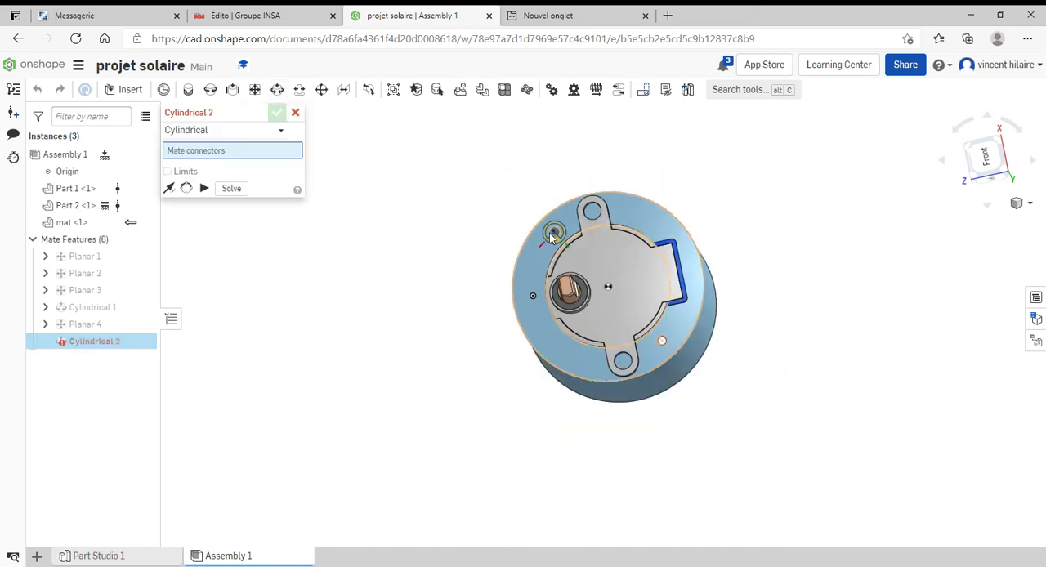
scroll(556, 239, "up", 3)
scroll(551, 233, "up", 6)
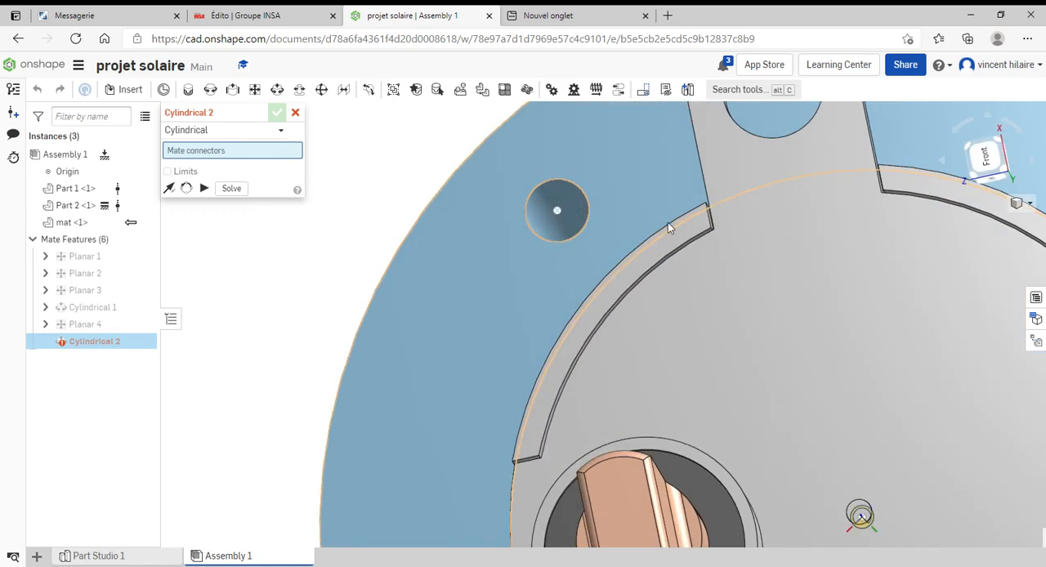
right_click_drag(669, 223, 634, 236)
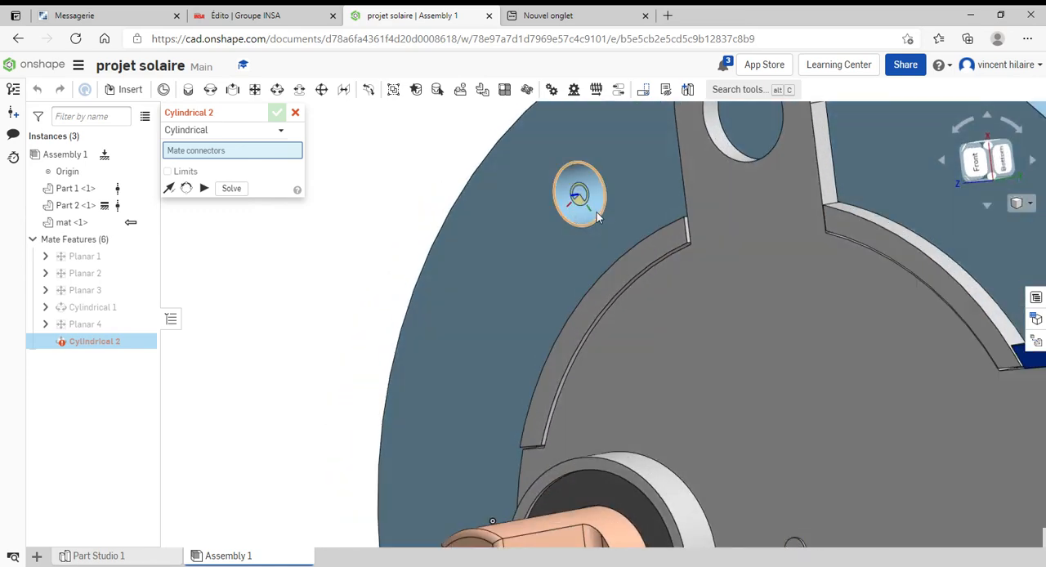
left_click(596, 212)
scroll(720, 154, "up", 4)
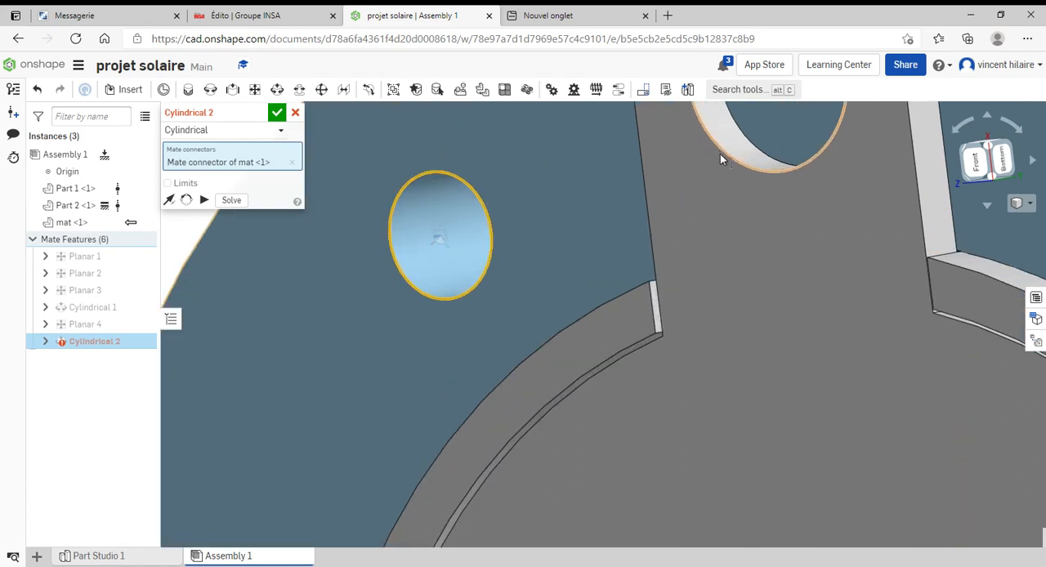
left_click(738, 147)
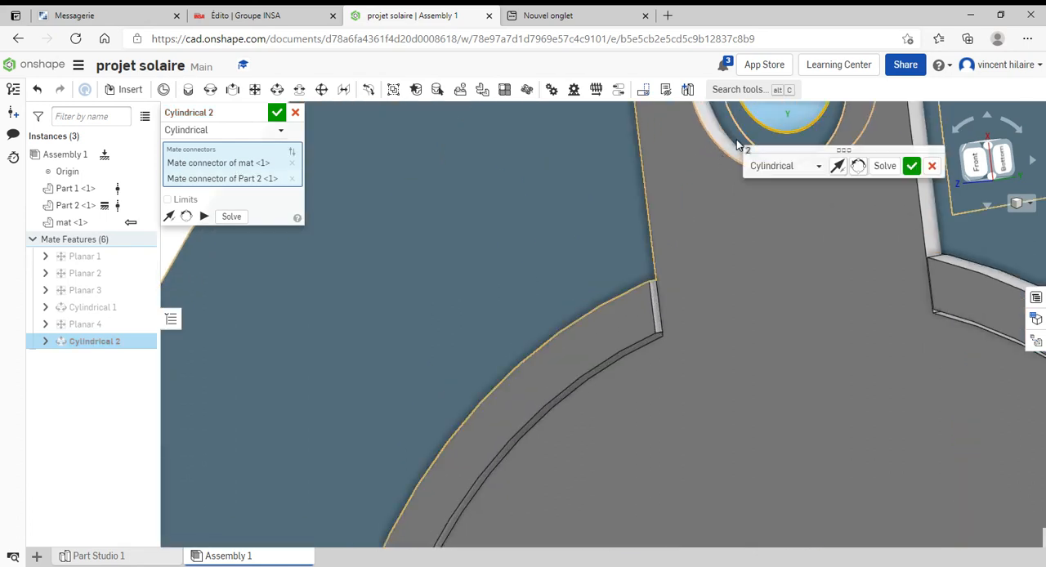
left_click(914, 167)
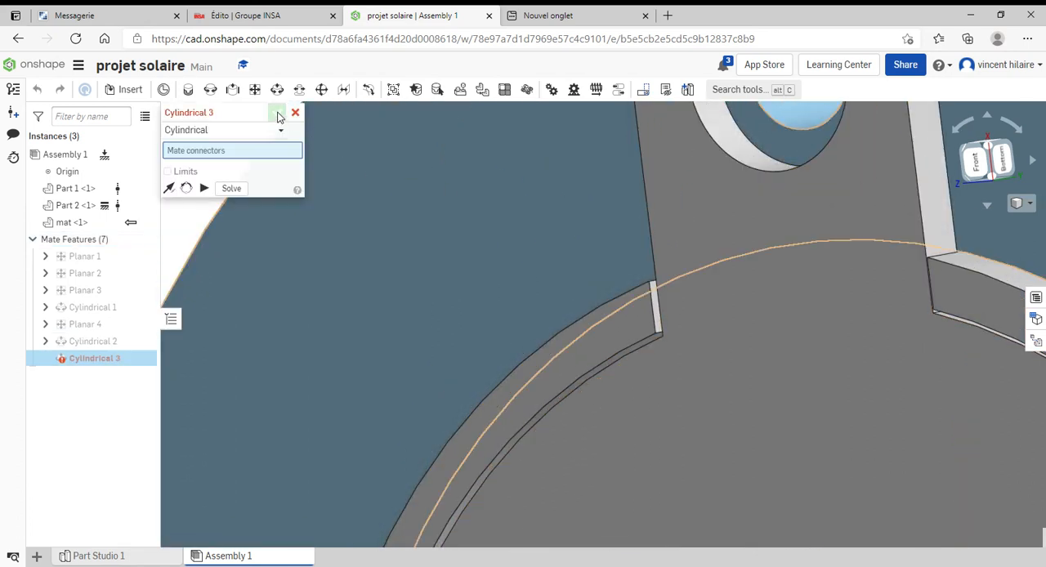
left_click(314, 204)
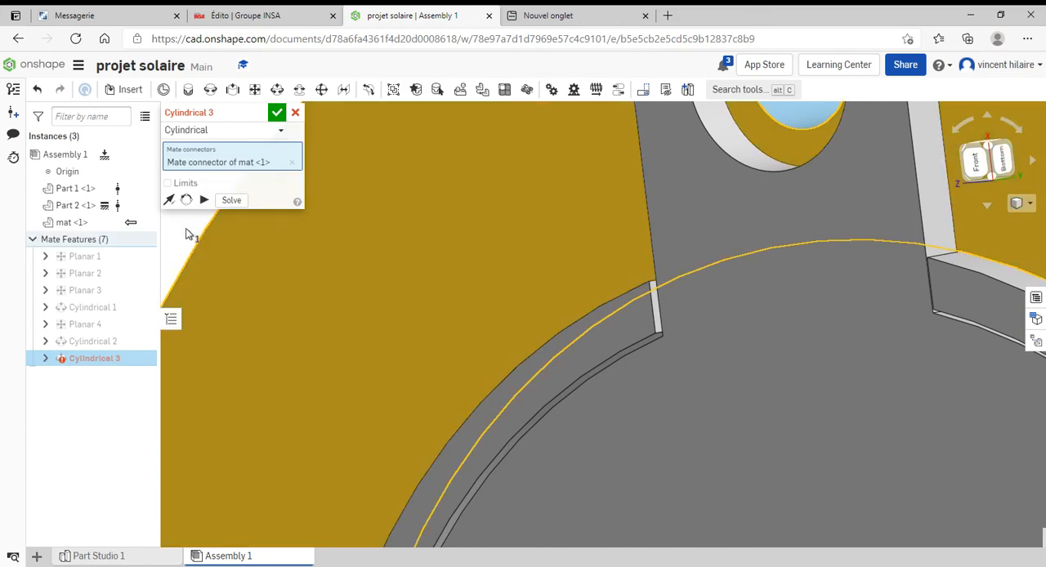
left_click(295, 113)
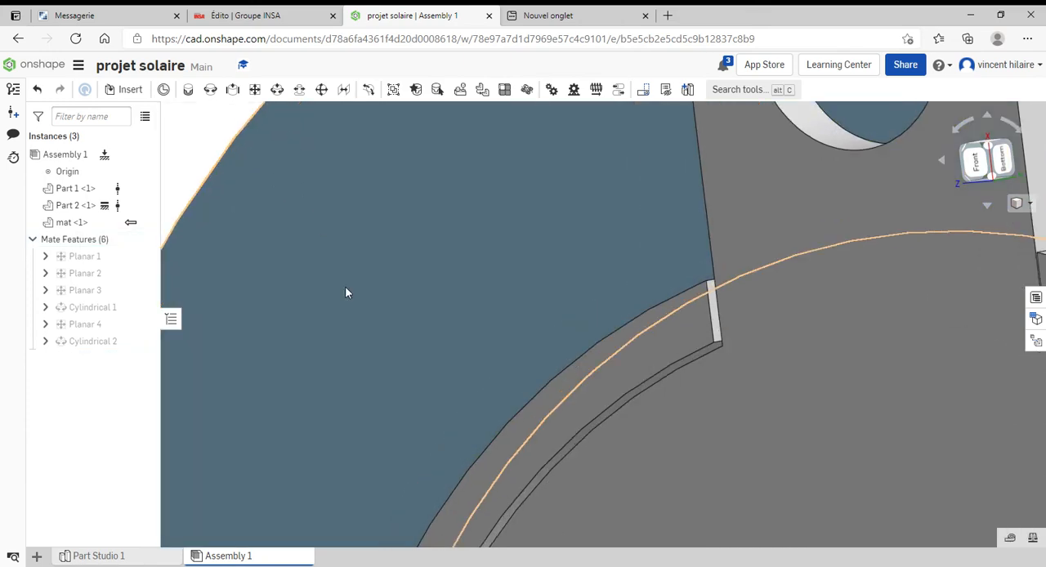
Insert two ISO PZ countersunk flat head screws, size M1.6, length 3, in stainless steel, and place them beside the motor
scroll(344, 294, "down", 5)
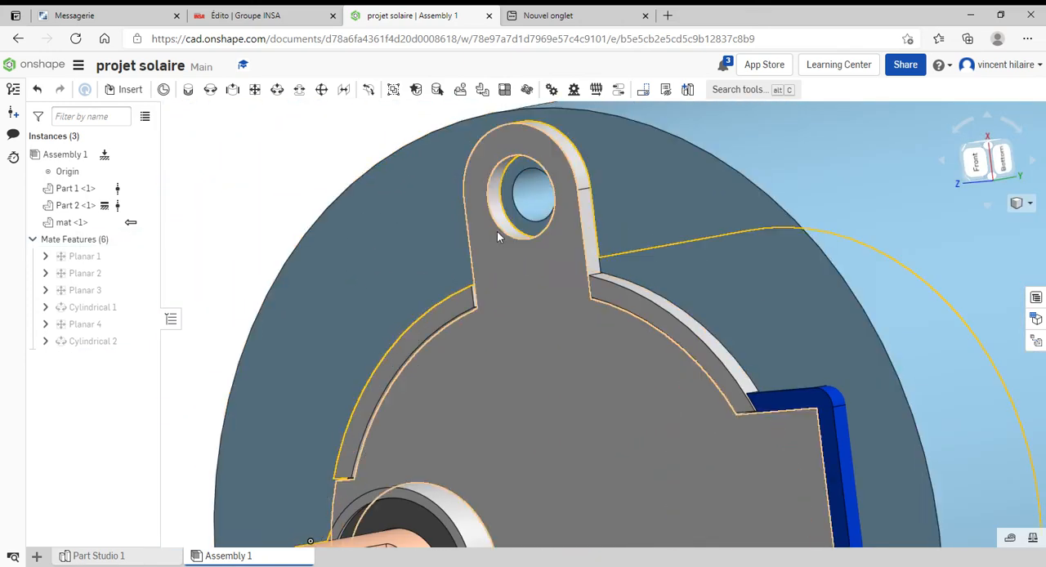
scroll(299, 261, "down", 4)
right_click_drag(300, 261, 447, 275)
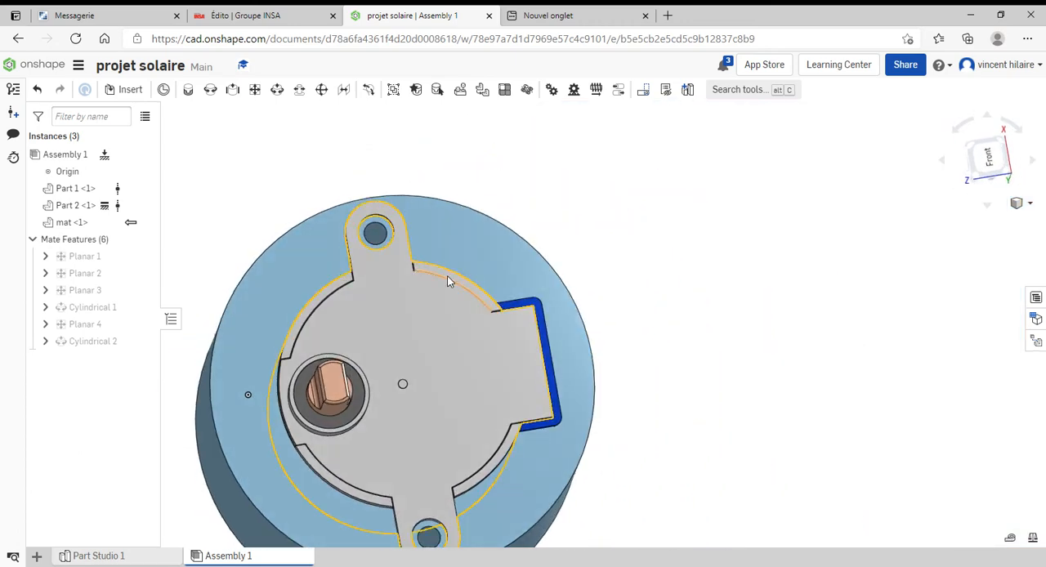
scroll(687, 308, "down", 3)
scroll(712, 305, "up", 2)
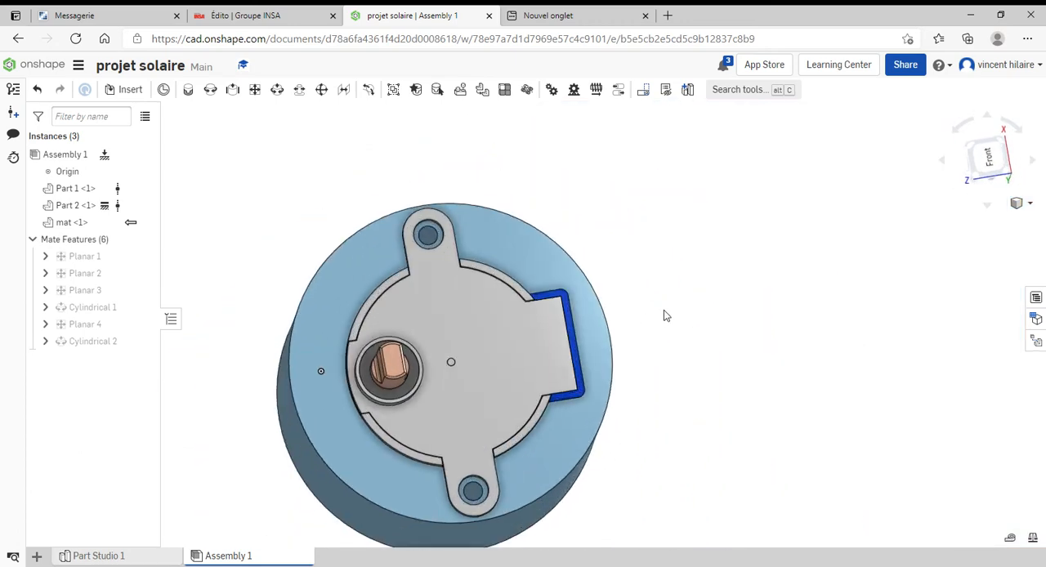
left_click(131, 90)
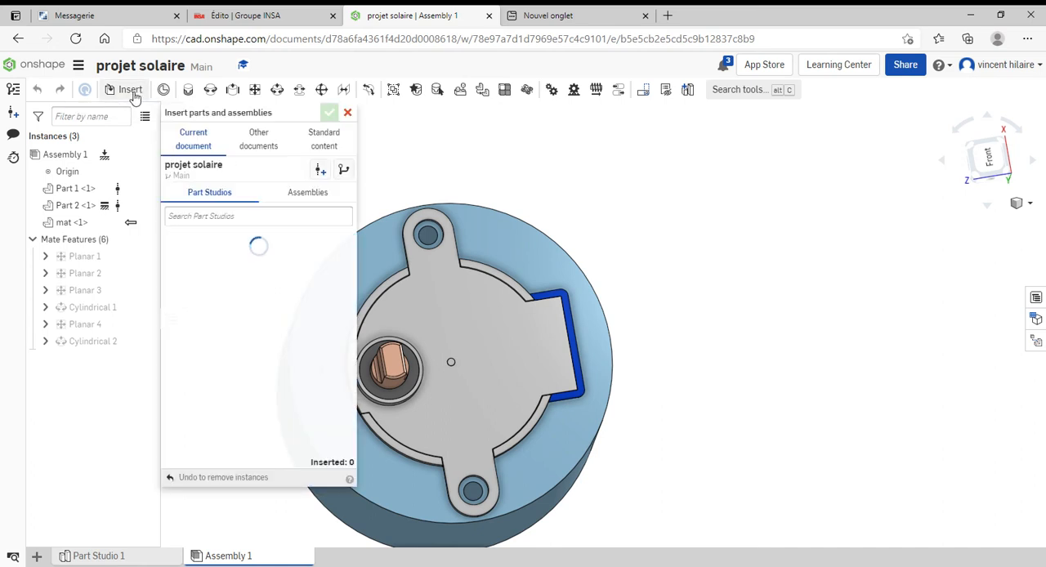
left_click(342, 147)
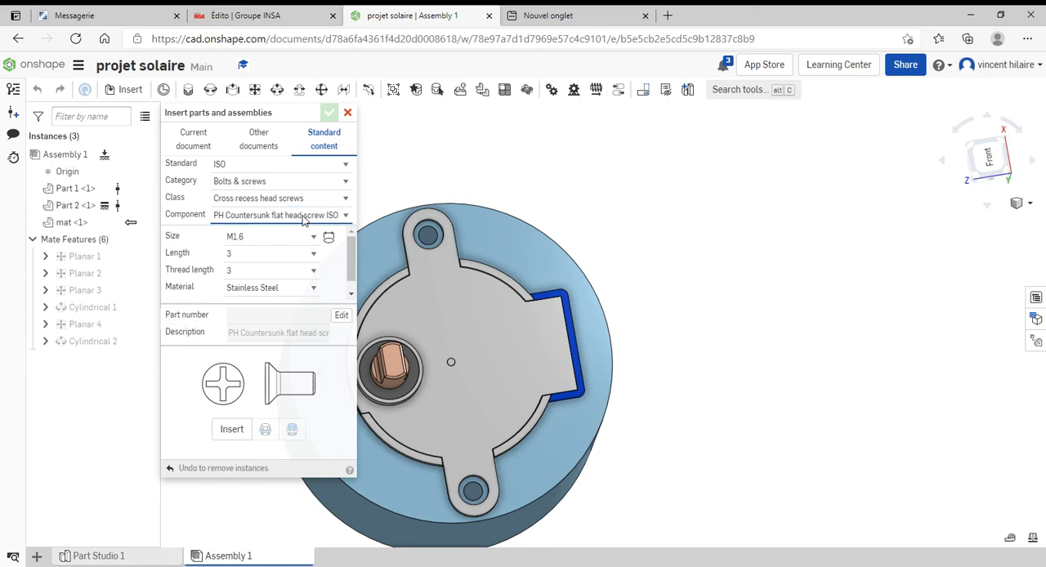
left_click(290, 267)
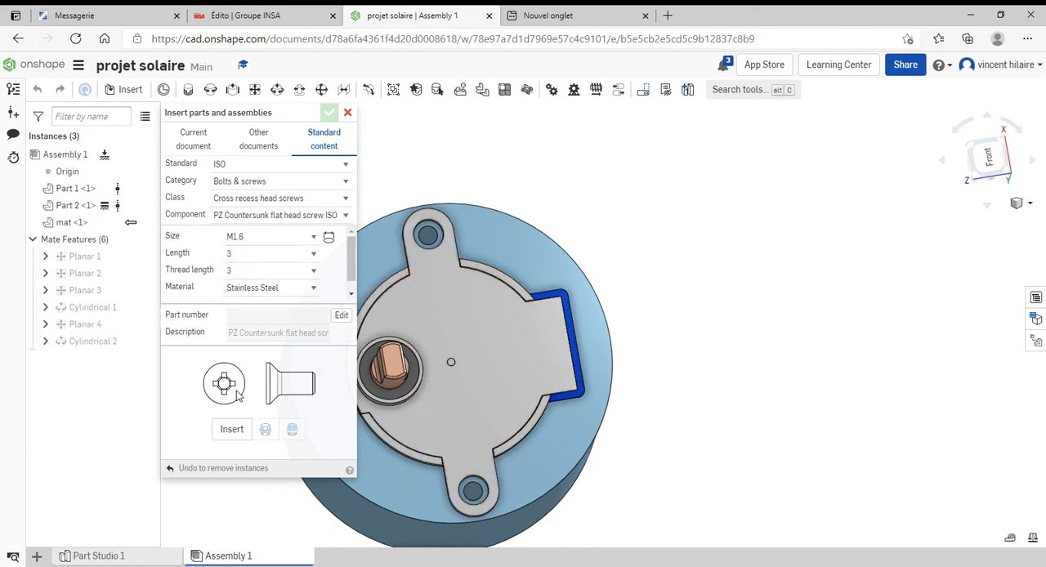
left_click(232, 429)
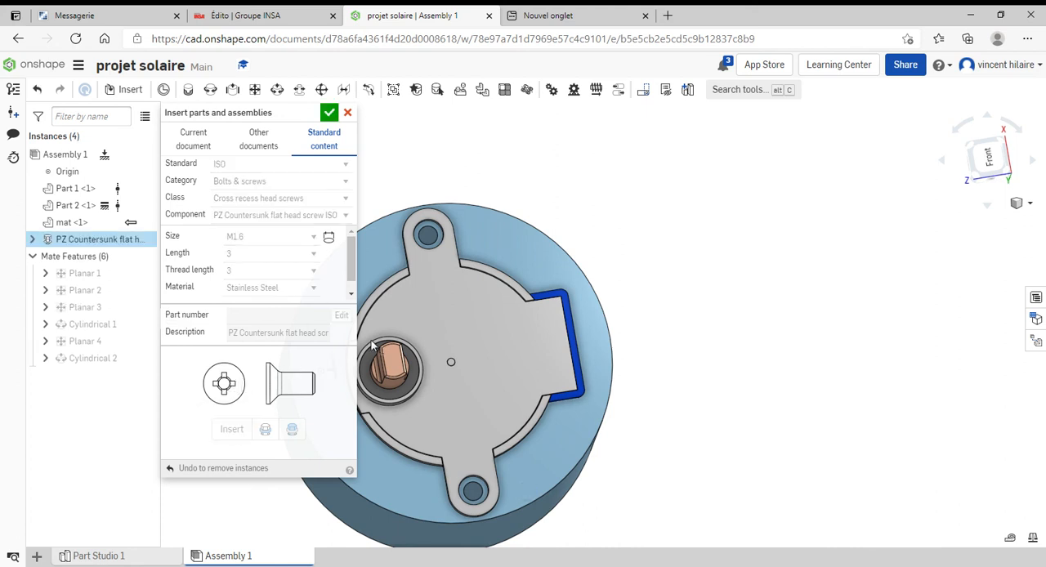
left_click(627, 195)
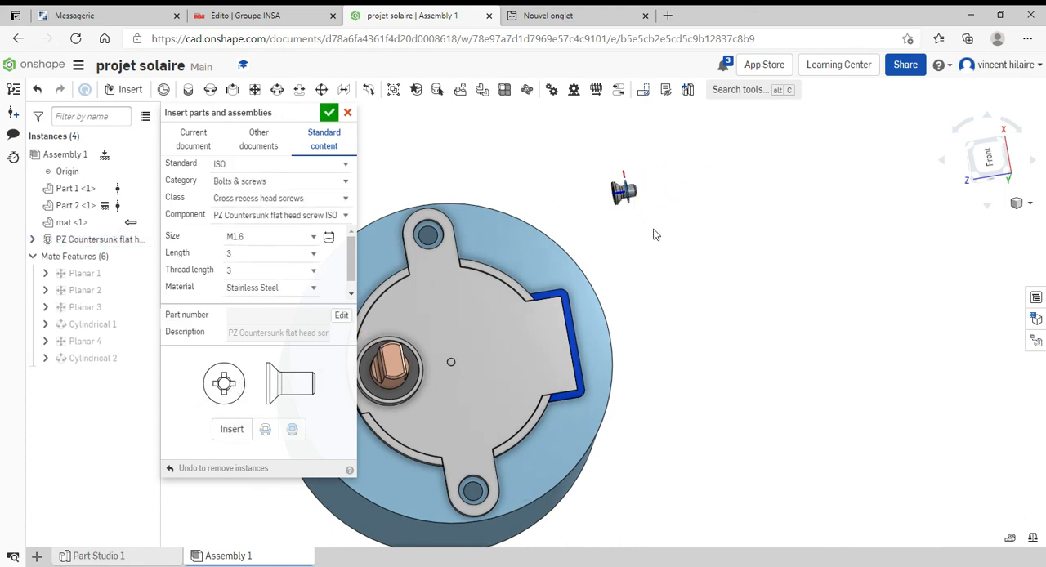
left_click(244, 439)
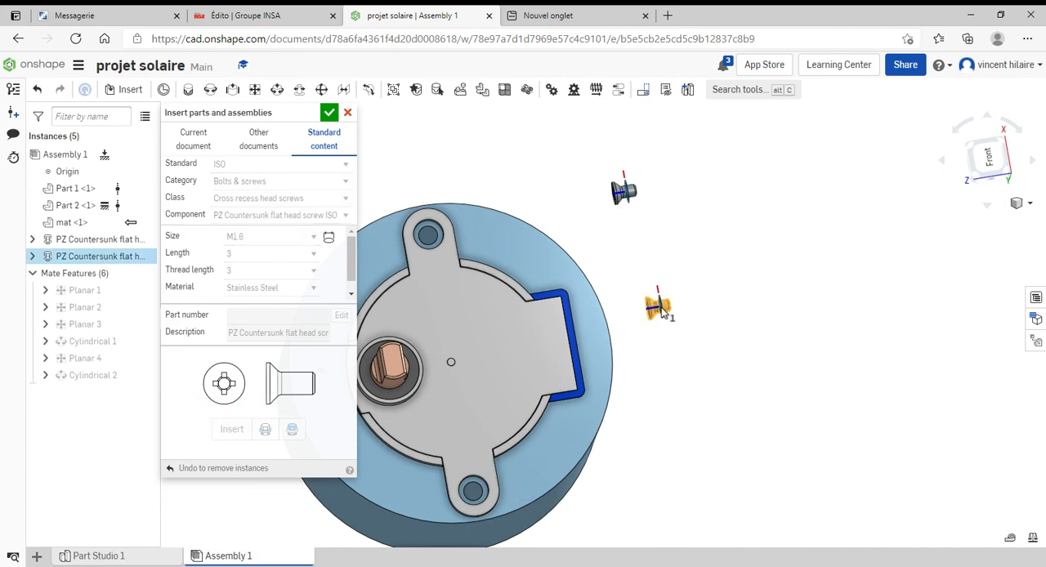
left_click(658, 311)
left_click(332, 114)
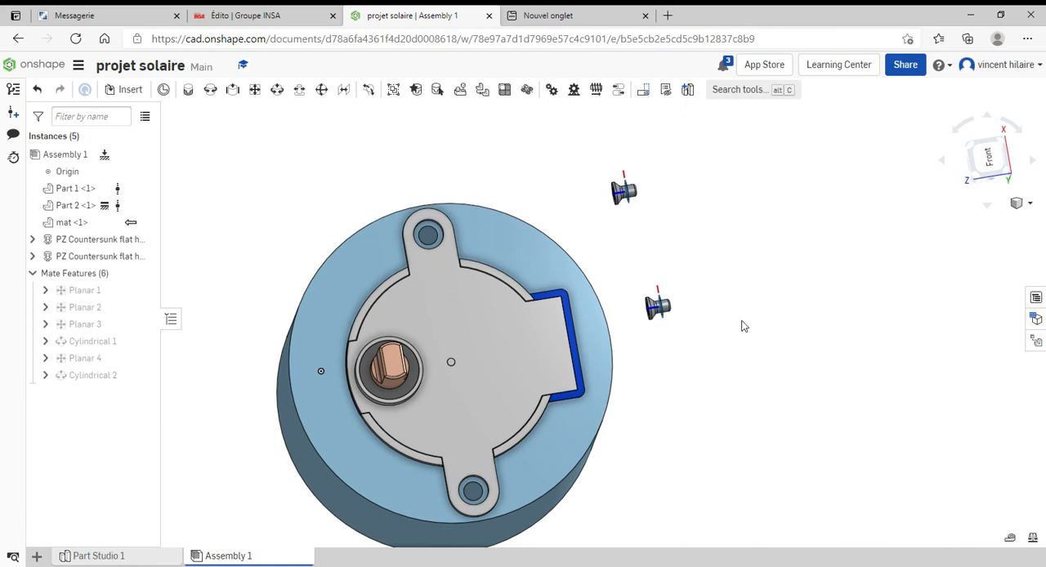
Add a cylindrical mate between the mat ring's upper screw hole and the first countersunk screw's shank, flipping the primary axis
right_click_drag(763, 281, 726, 292)
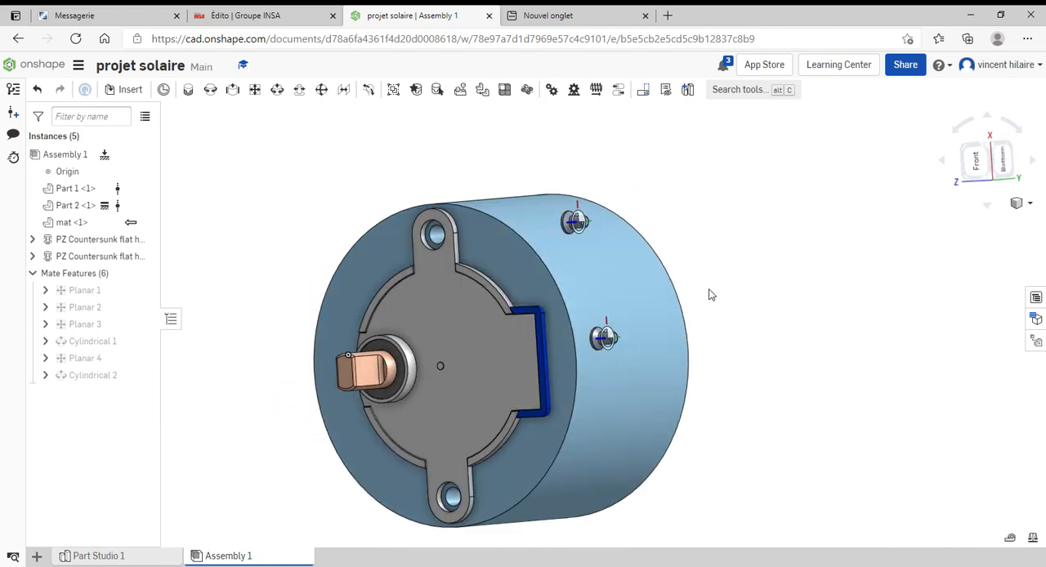
scroll(557, 233, "down", 3)
scroll(555, 232, "up", 3)
scroll(555, 235, "up", 3)
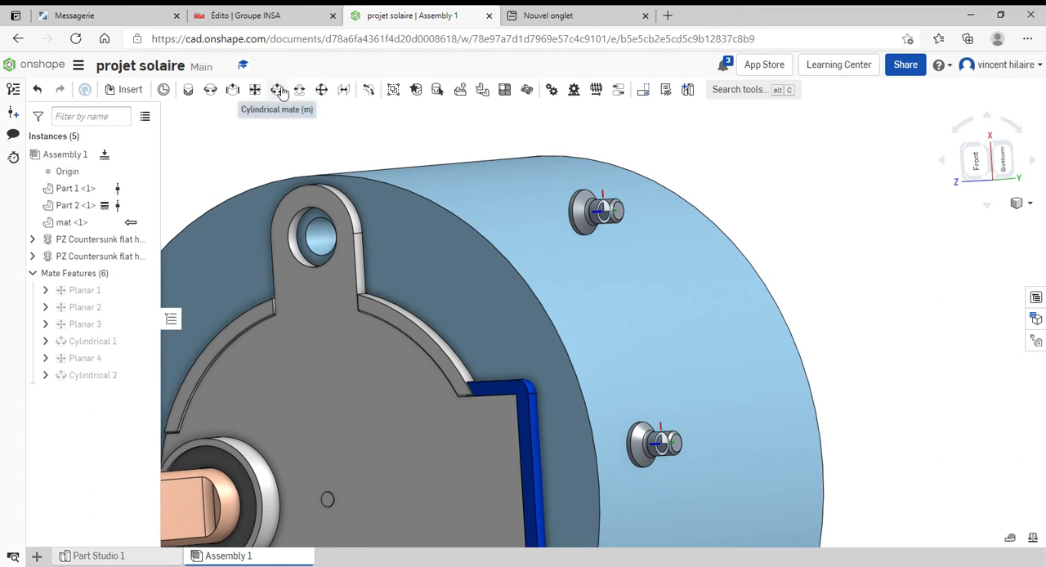
left_click(278, 90)
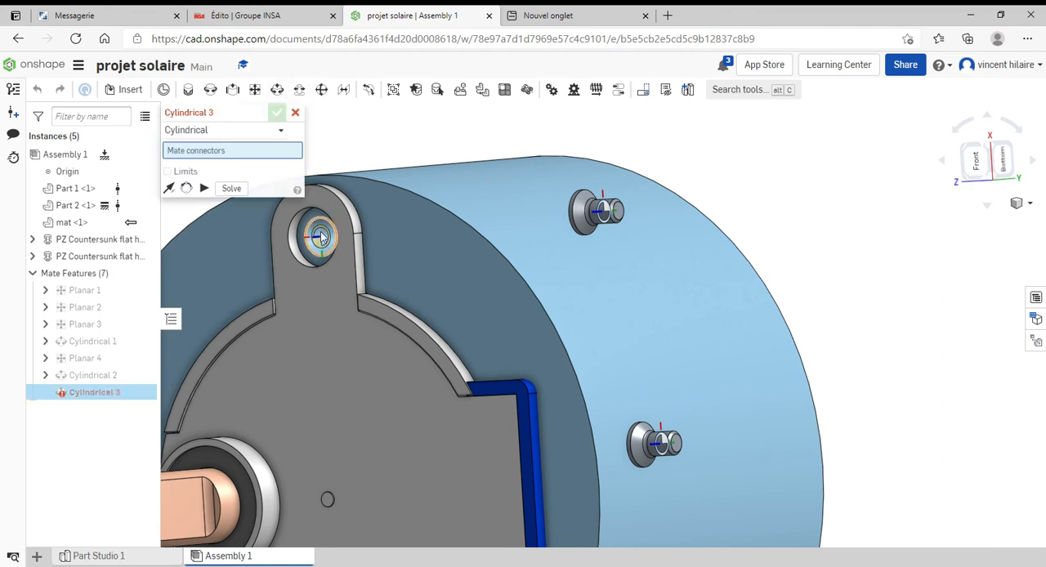
left_click(325, 235)
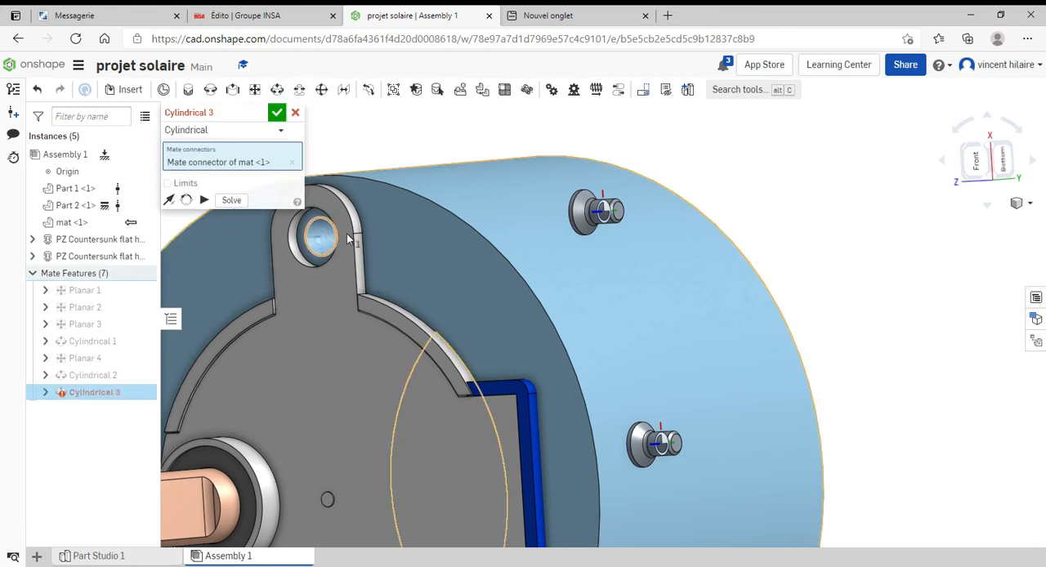
left_click(609, 212)
scroll(595, 211, "up", 5)
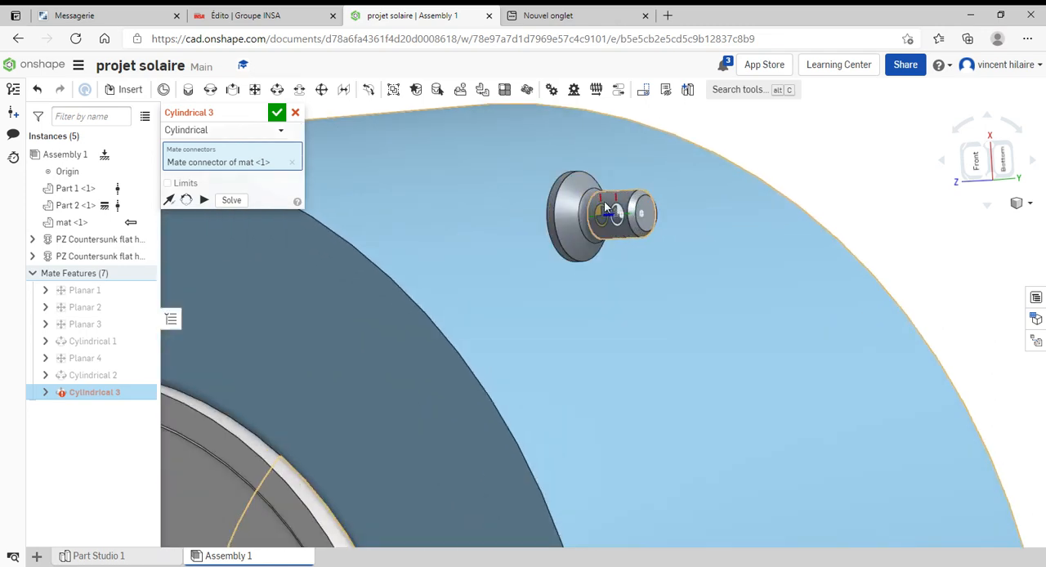
left_click(606, 210)
scroll(555, 236, "down", 5)
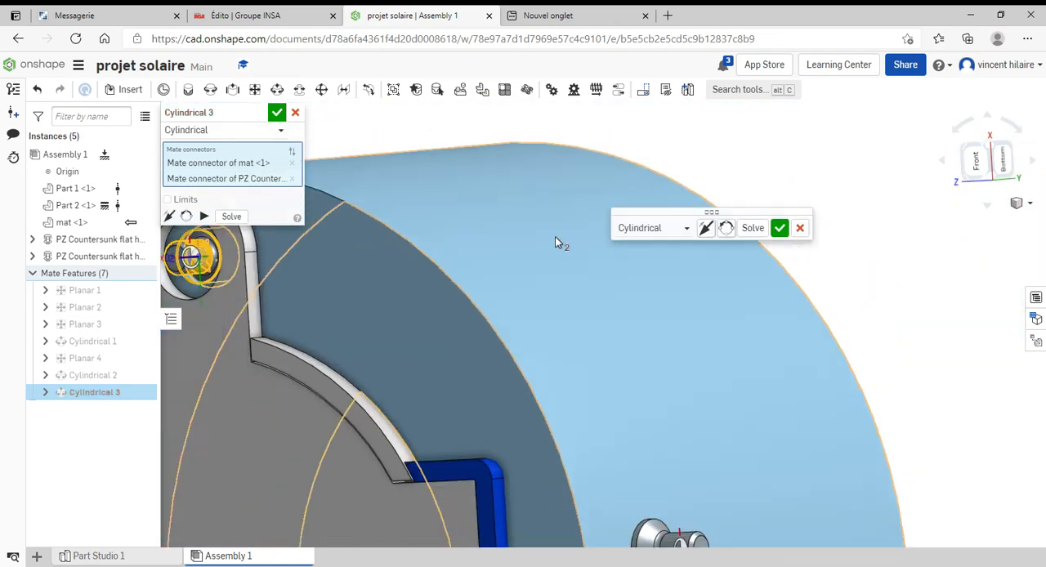
left_click(709, 232)
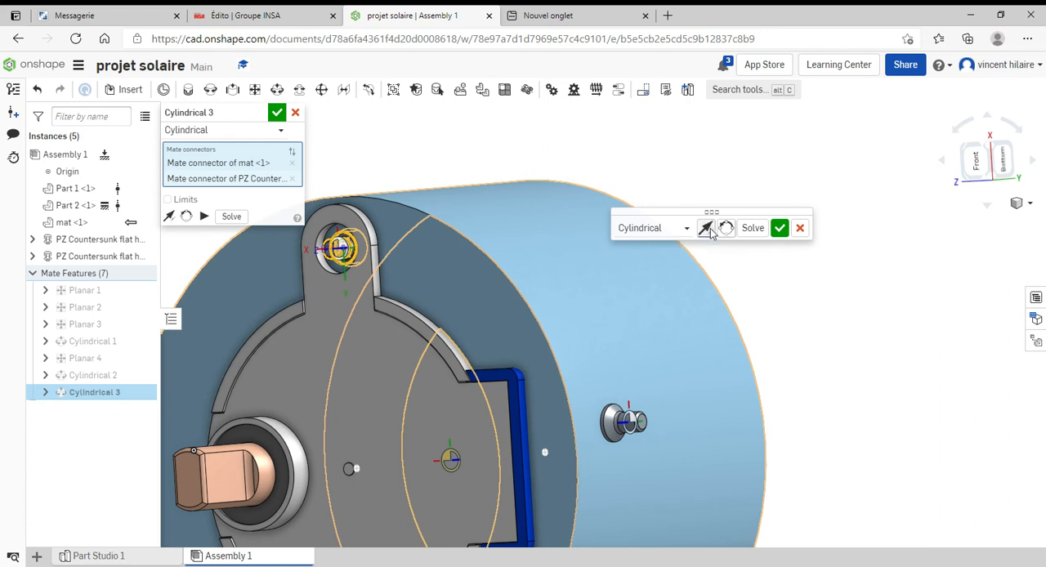
left_click(779, 228)
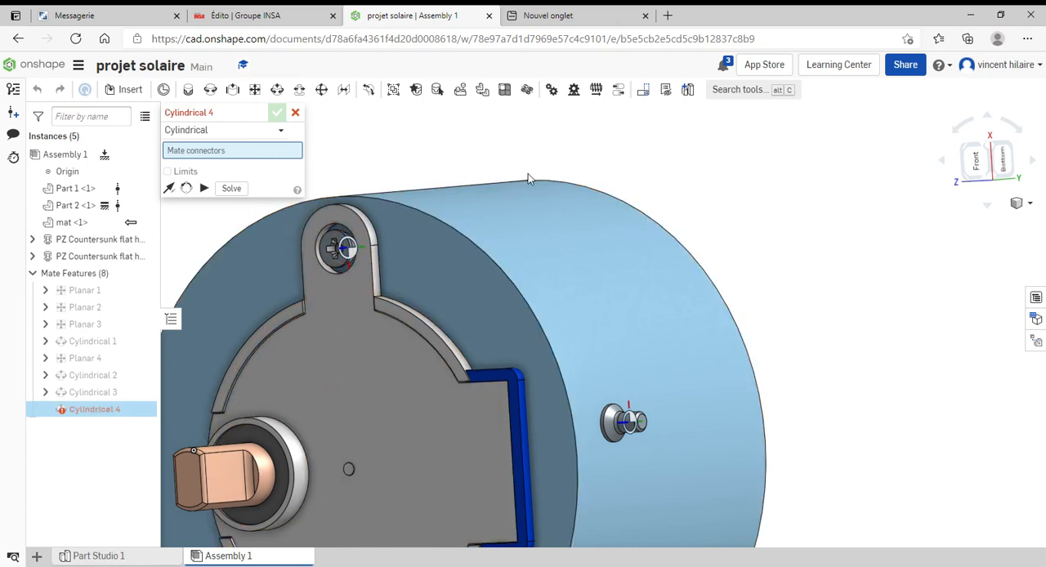
Check the upper screw's free movement by sliding it along the axis of its hole
middle_click_drag(623, 133, 654, 118)
right_click_drag(490, 232, 411, 173)
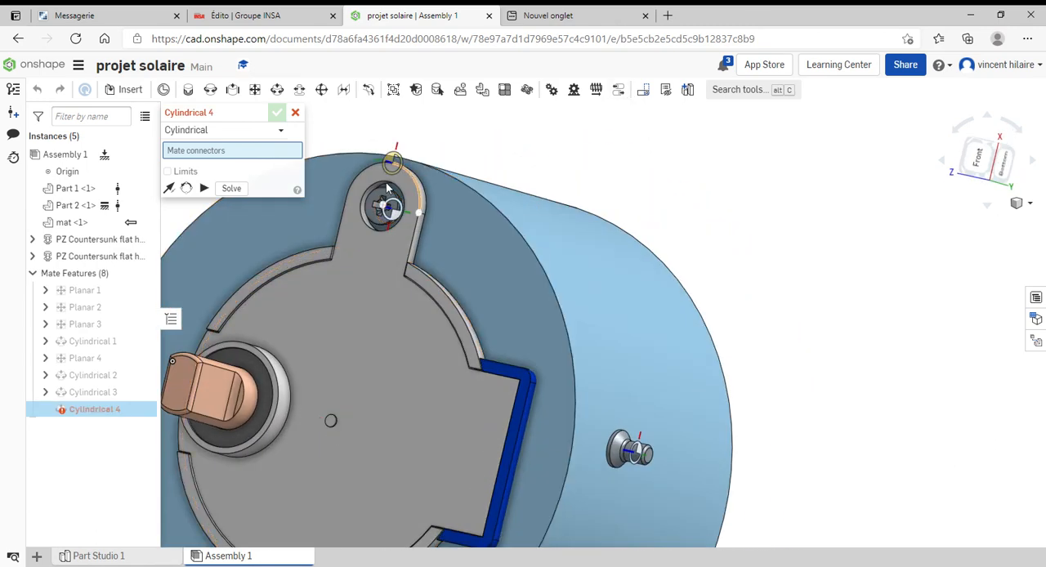
right_click_drag(427, 210, 452, 189)
left_click_drag(374, 216, 359, 195)
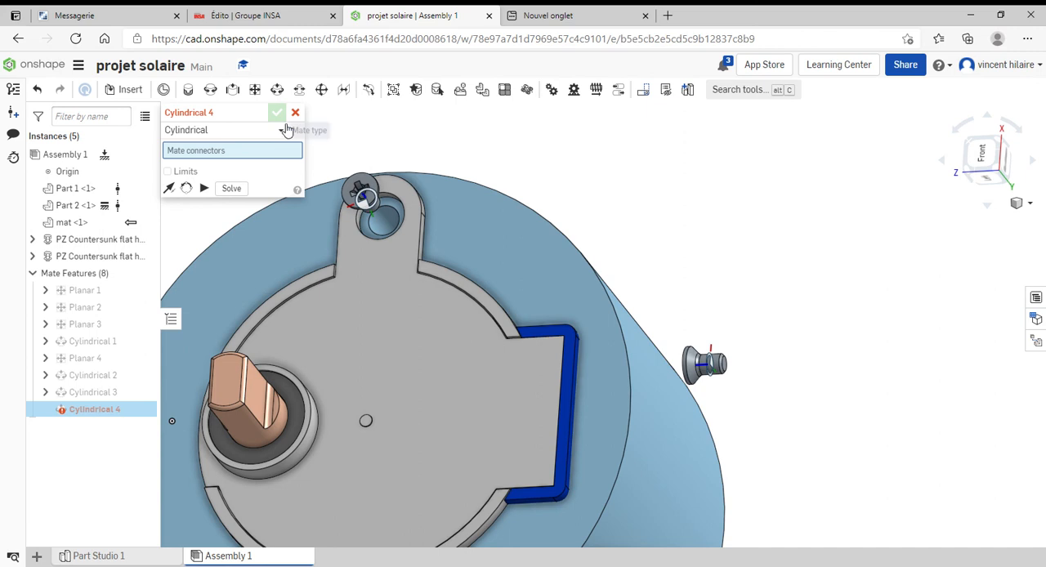
scroll(373, 186, "down", 4)
scroll(373, 187, "up", 4)
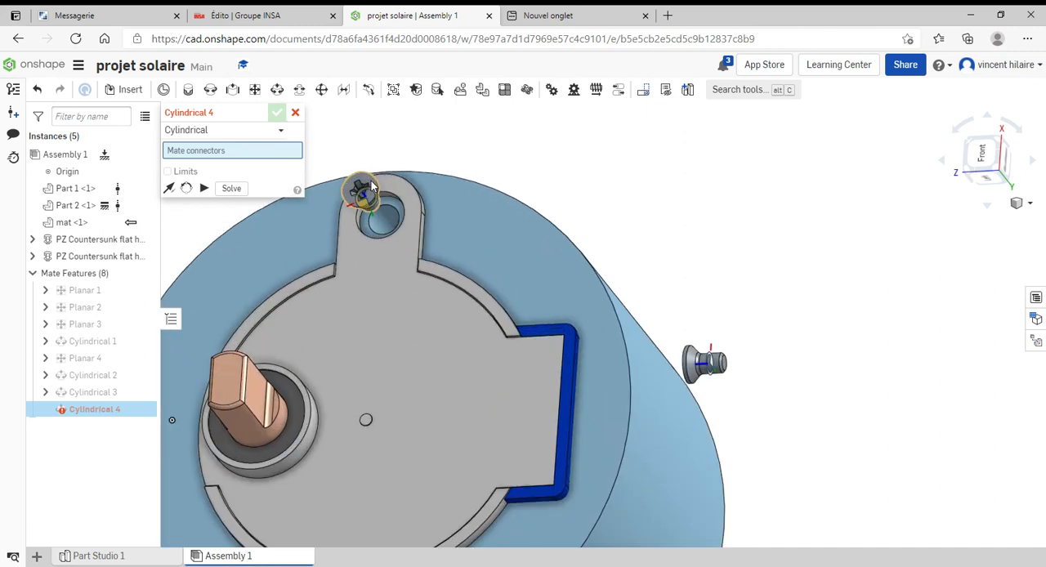
left_click(295, 113)
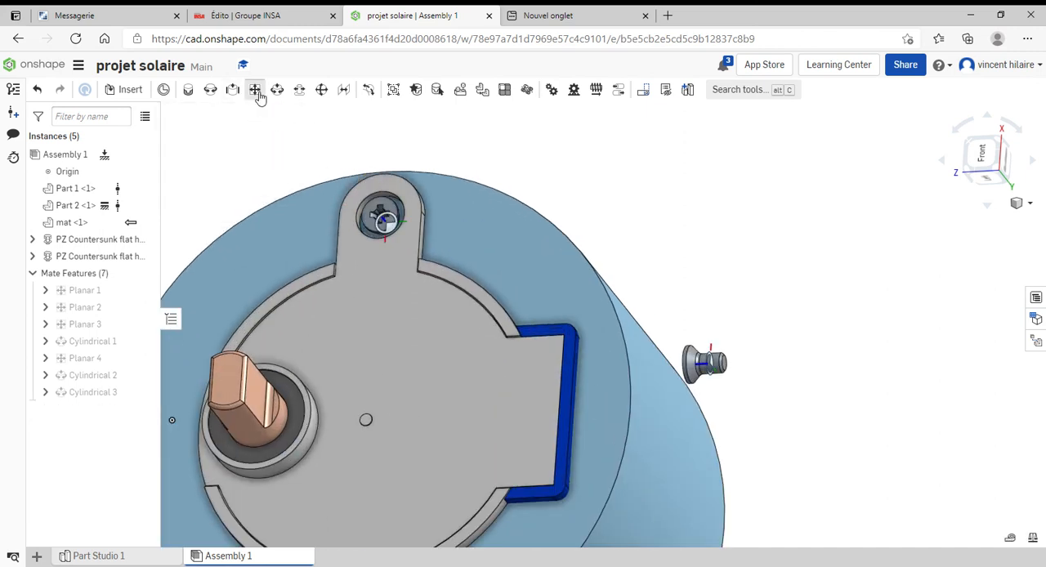
Add a planar mate between the front face of the motor's upper mounting ear and the flat face of the screw head
left_click(255, 89)
scroll(376, 225, "up", 6)
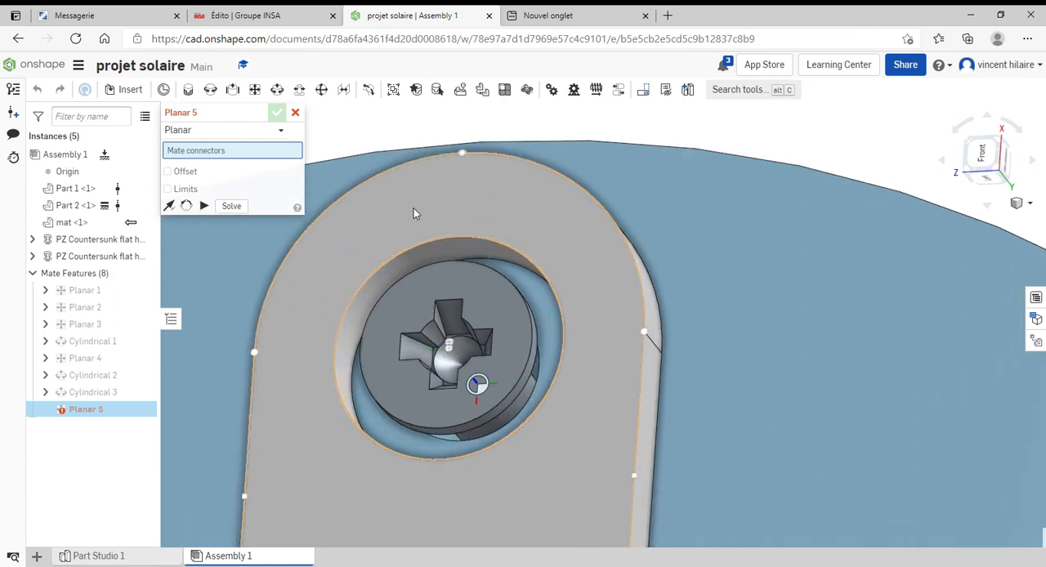
left_click(413, 209)
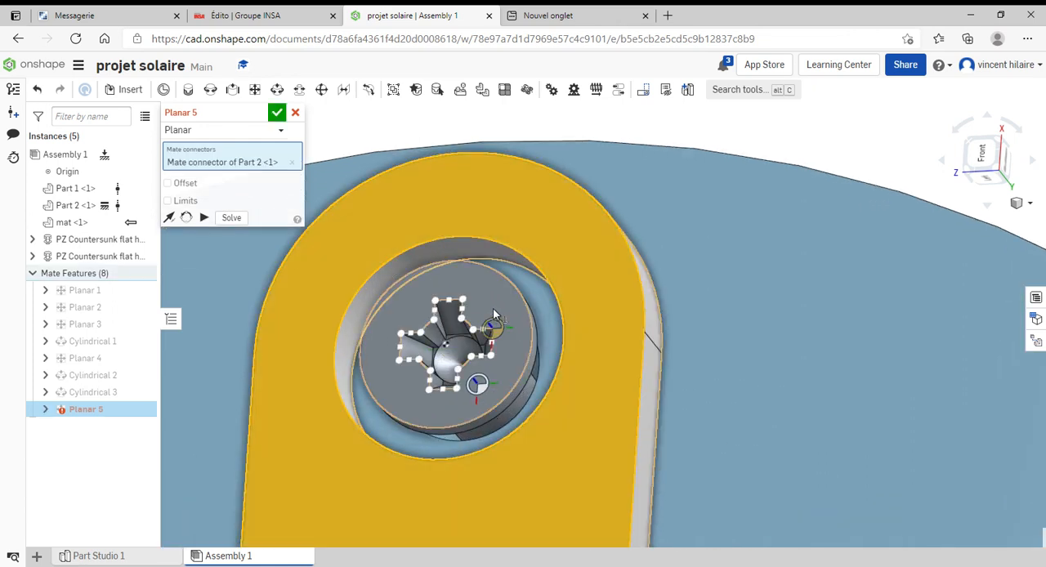
left_click(491, 326)
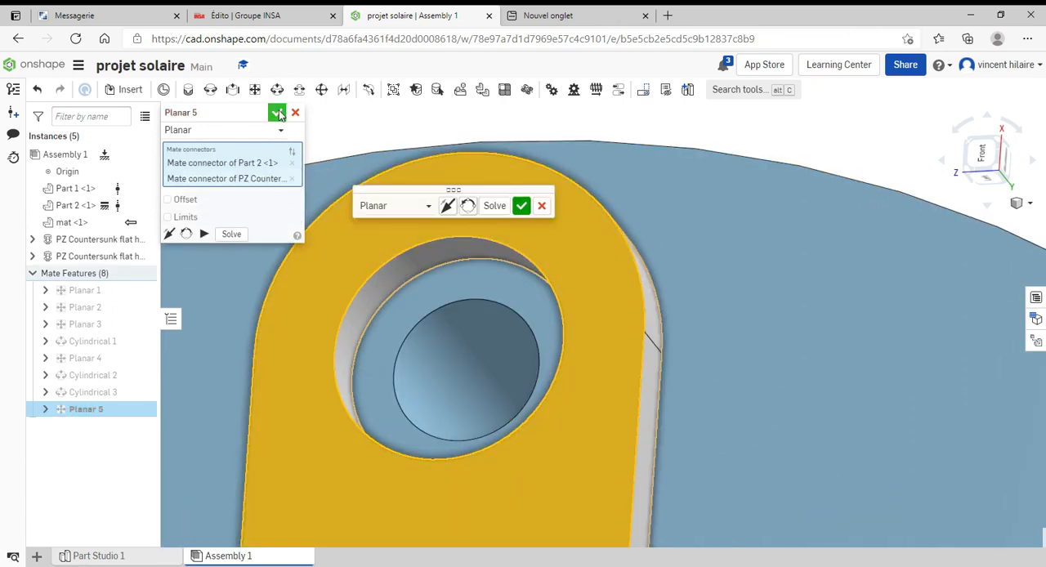
left_click(521, 206)
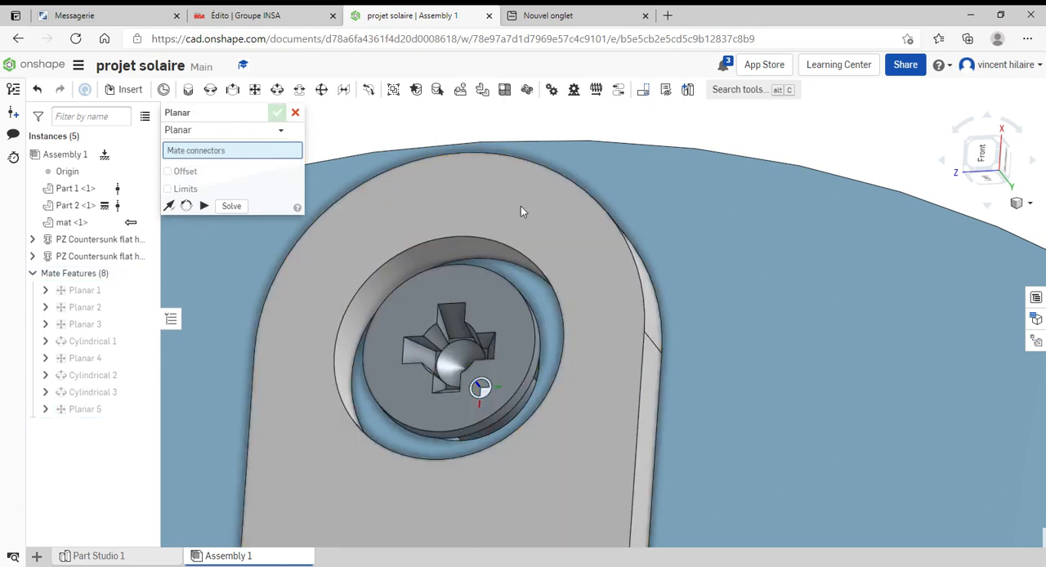
left_click(295, 112)
scroll(337, 177, "down", 7)
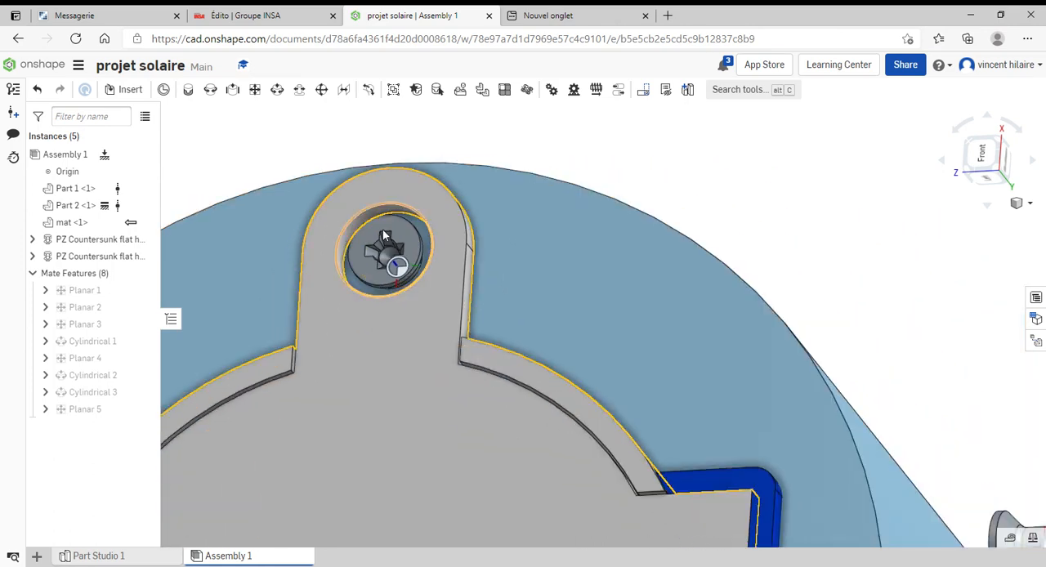
right_click_drag(713, 280, 679, 273)
scroll(608, 442, "down", 5)
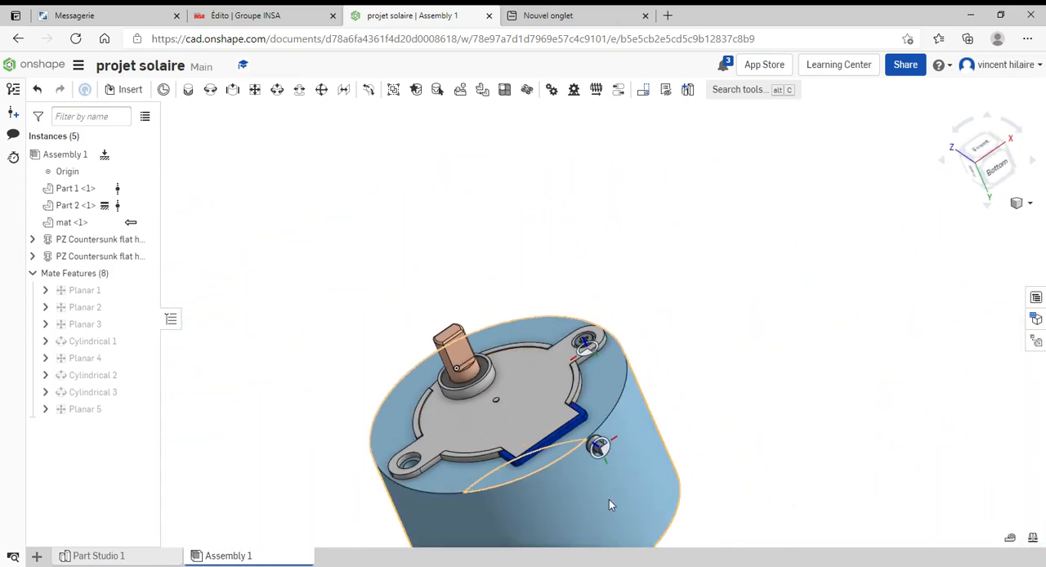
scroll(622, 485, "down", 4)
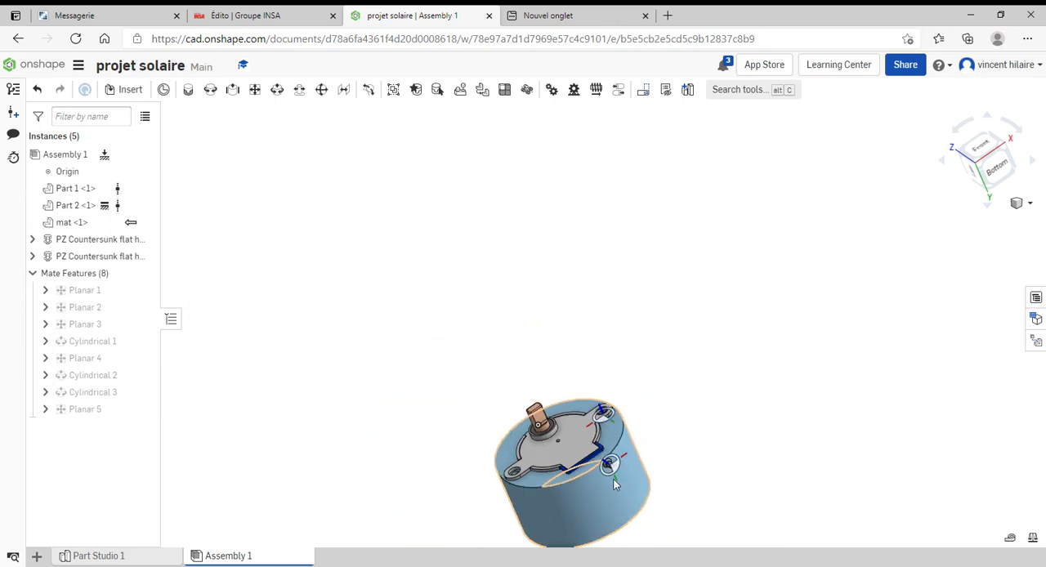
scroll(608, 490, "up", 4)
scroll(655, 448, "down", 2)
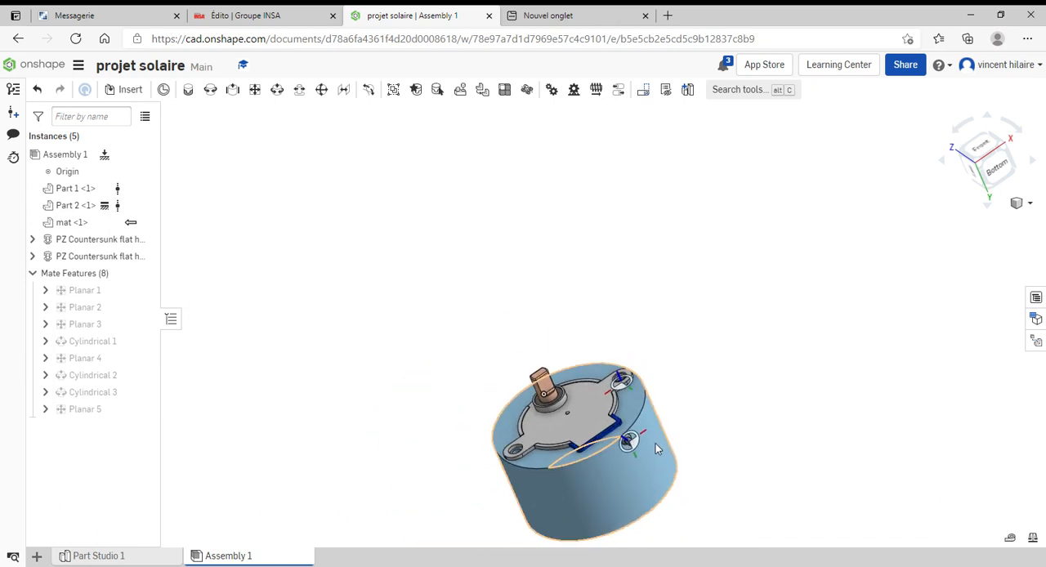